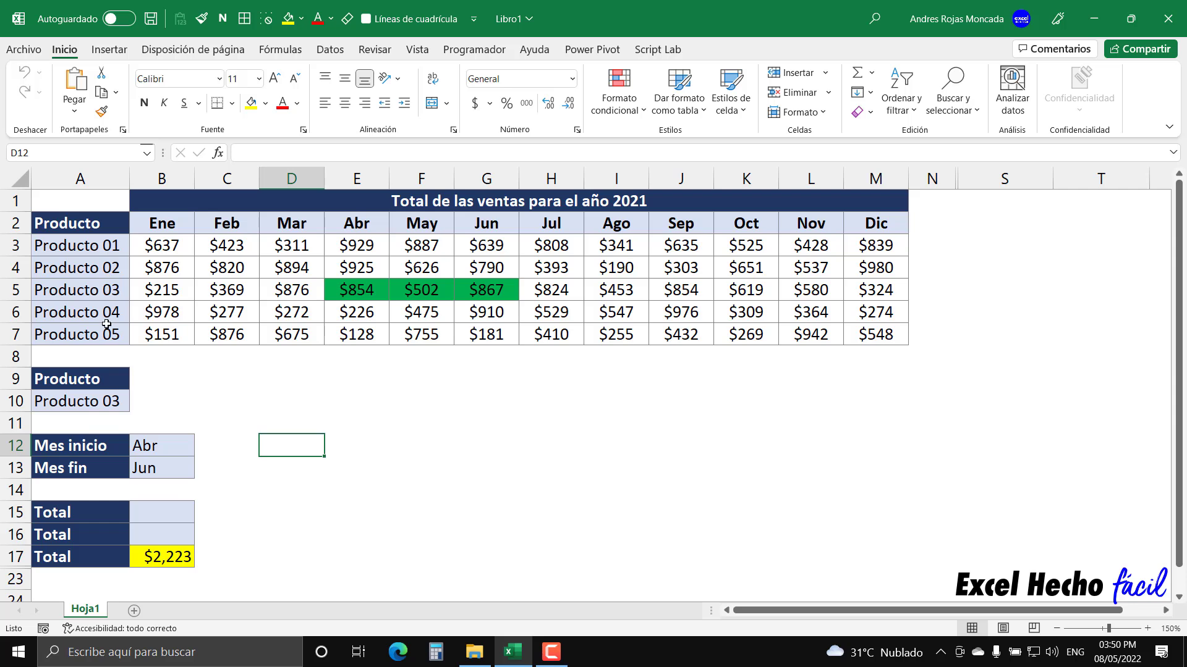
Choose Producto 04 as the product in cell A10.
click(119, 397)
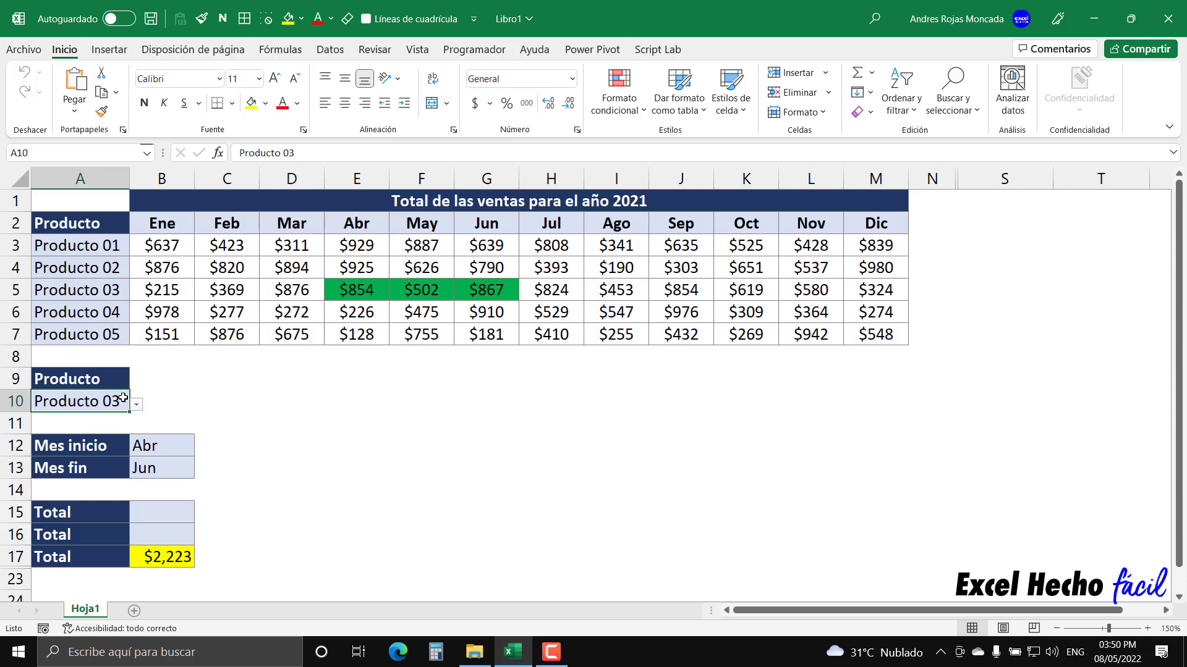
click(136, 406)
click(86, 469)
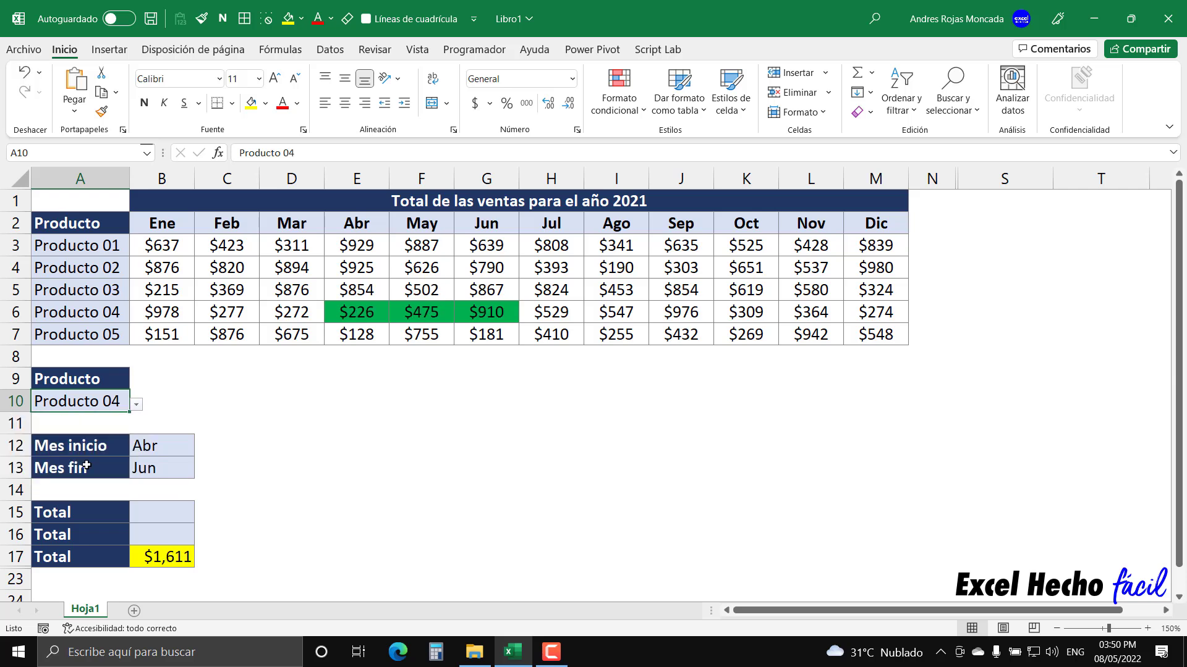
Try May and Mar in turn as the start month in B12, and set the end month in B13 to Ago.
click(154, 451)
click(201, 449)
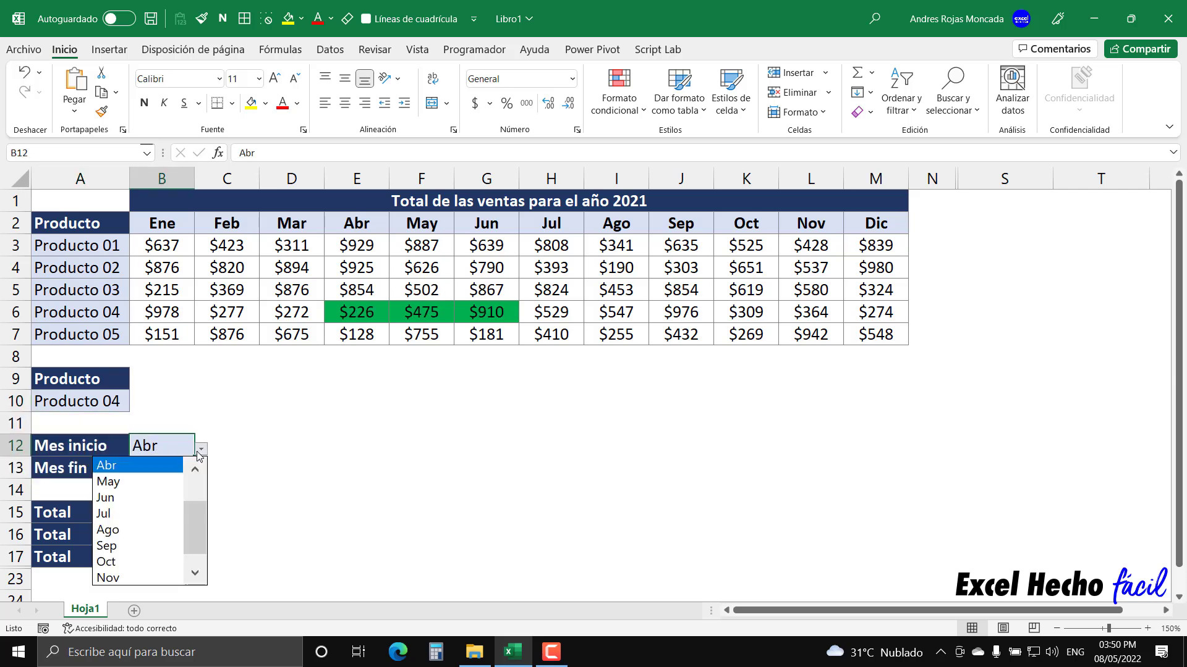
click(141, 485)
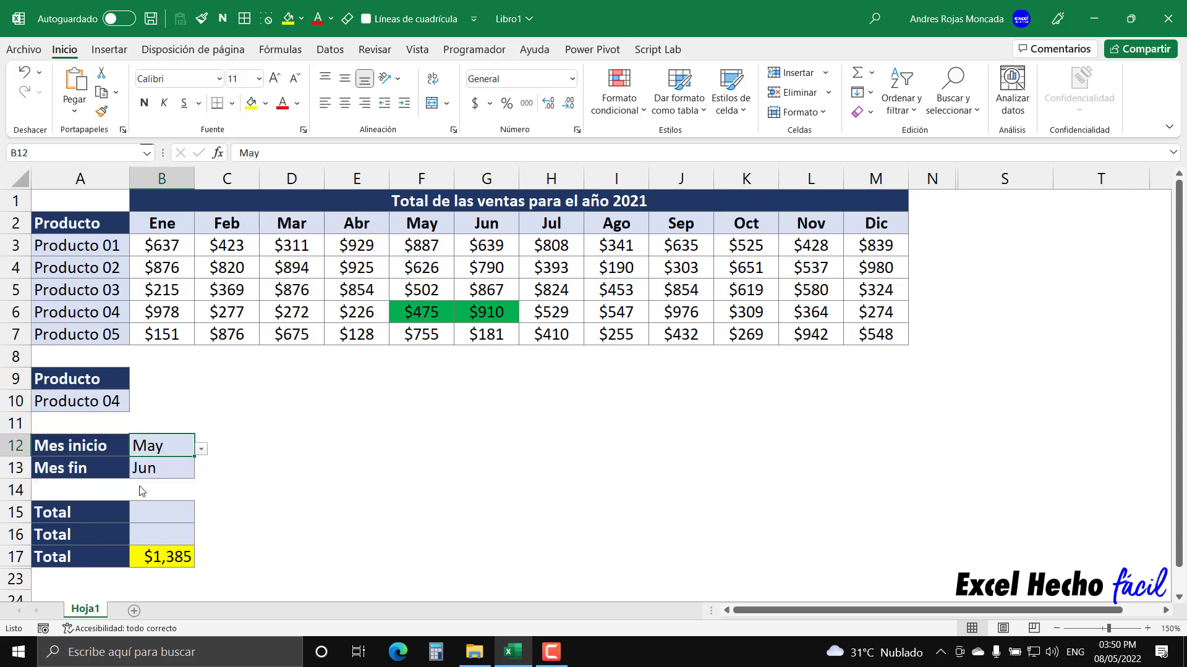
click(202, 450)
scroll(155, 526, up, 2)
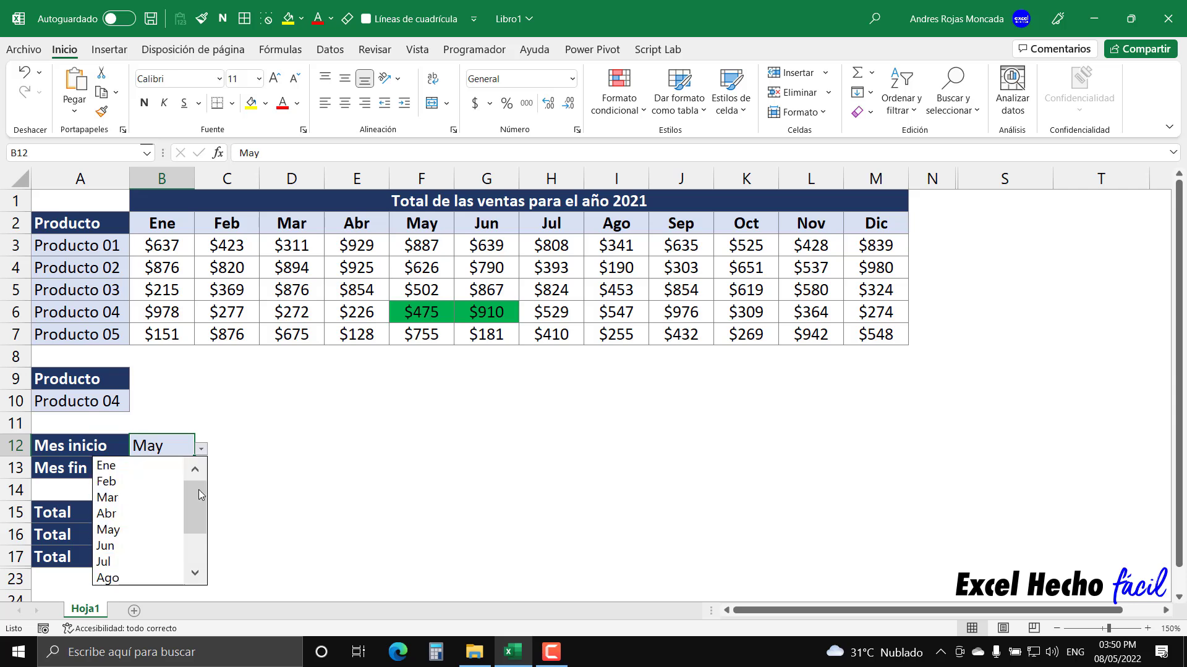
click(152, 498)
click(176, 474)
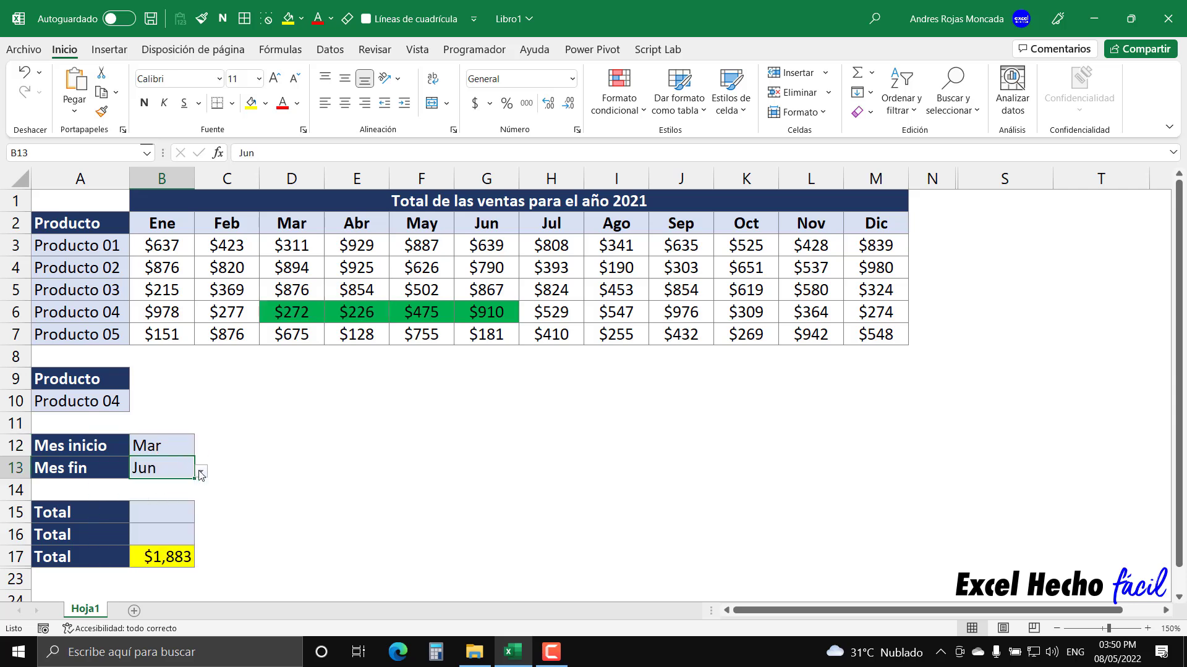
click(201, 471)
click(131, 536)
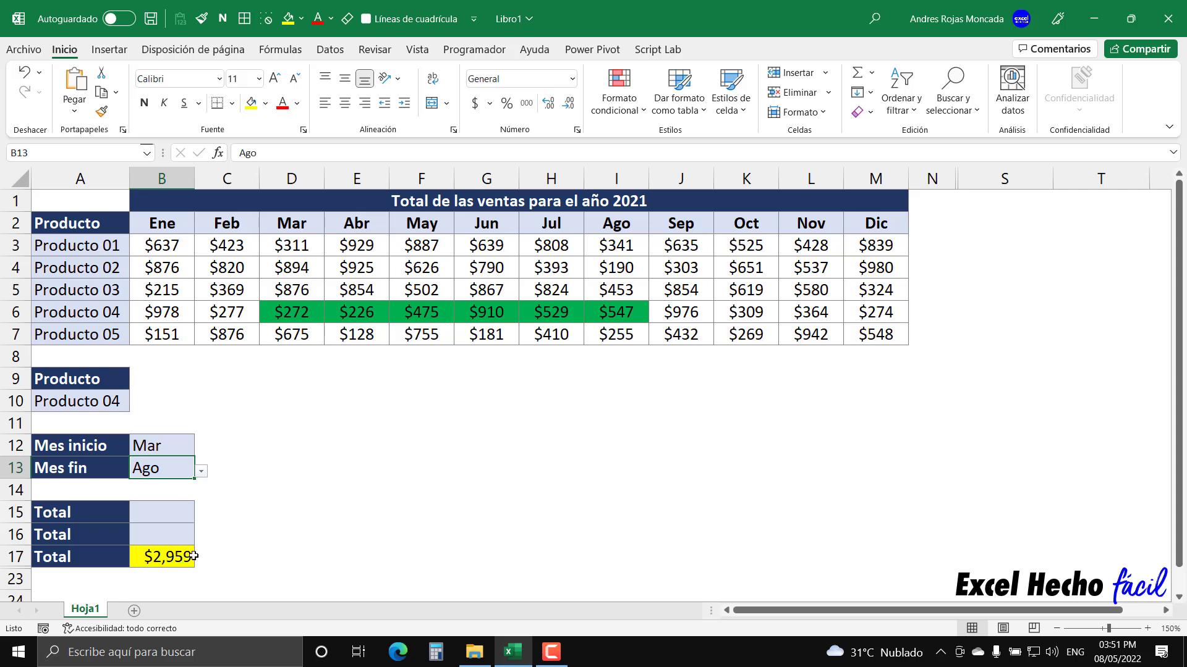
Paste the sum of Producto 04's sales from Mar to Ago, $2,959, and place it in cell D17.
drag(291, 310, 610, 312)
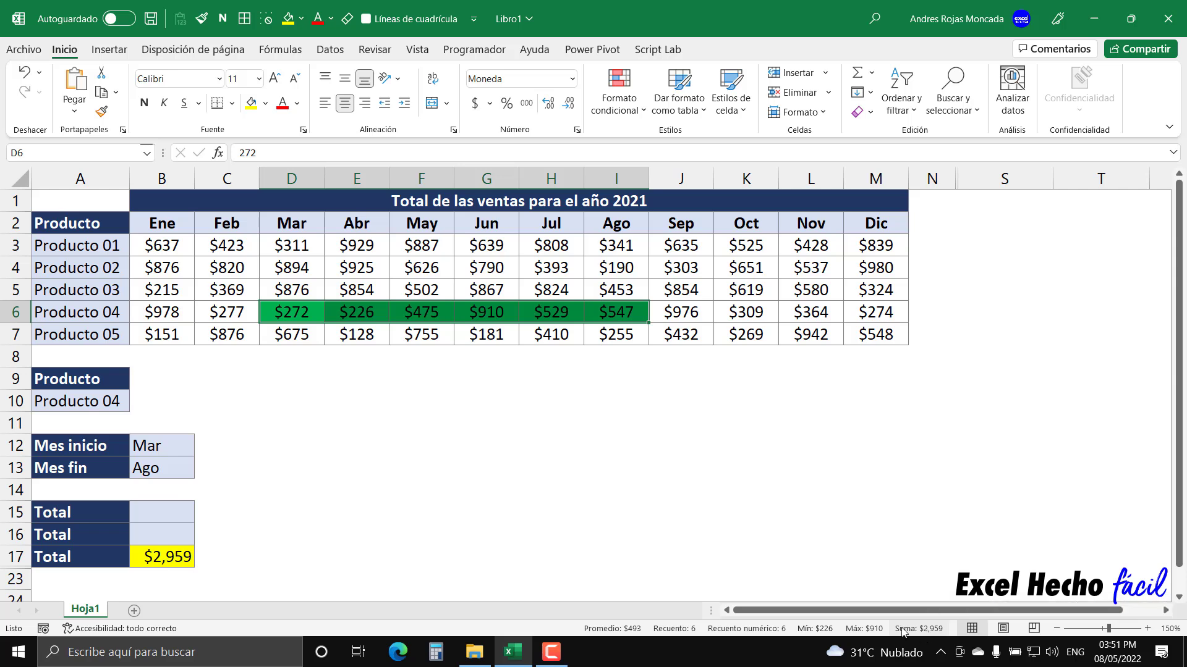
click(268, 441)
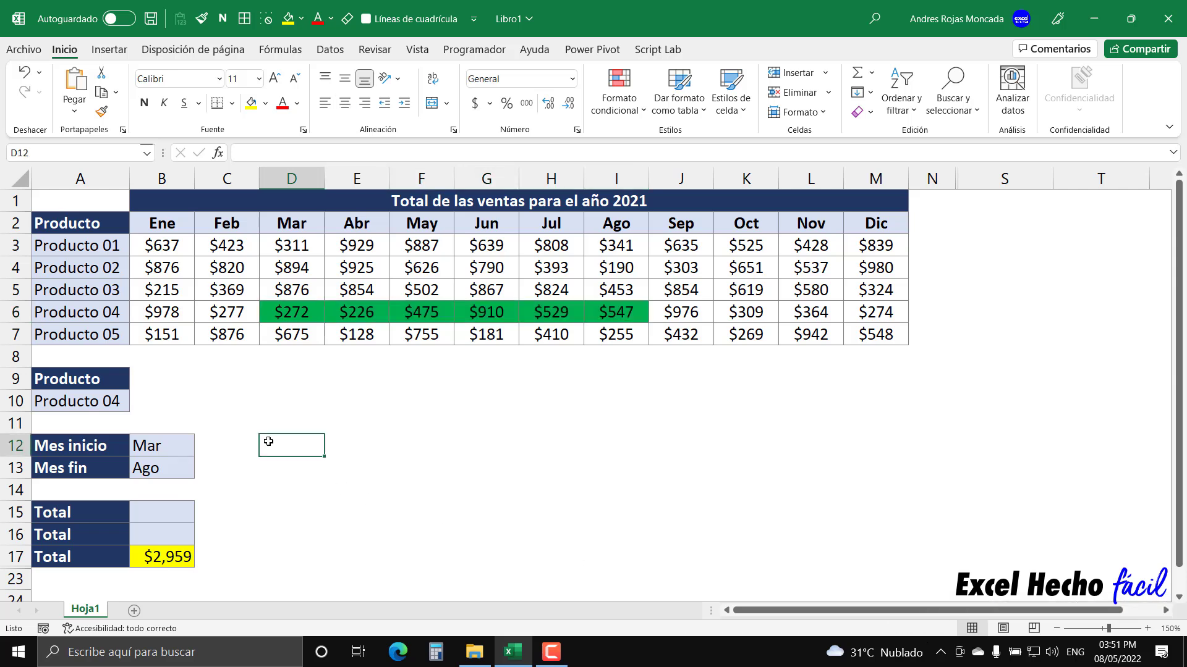
text($2,959)
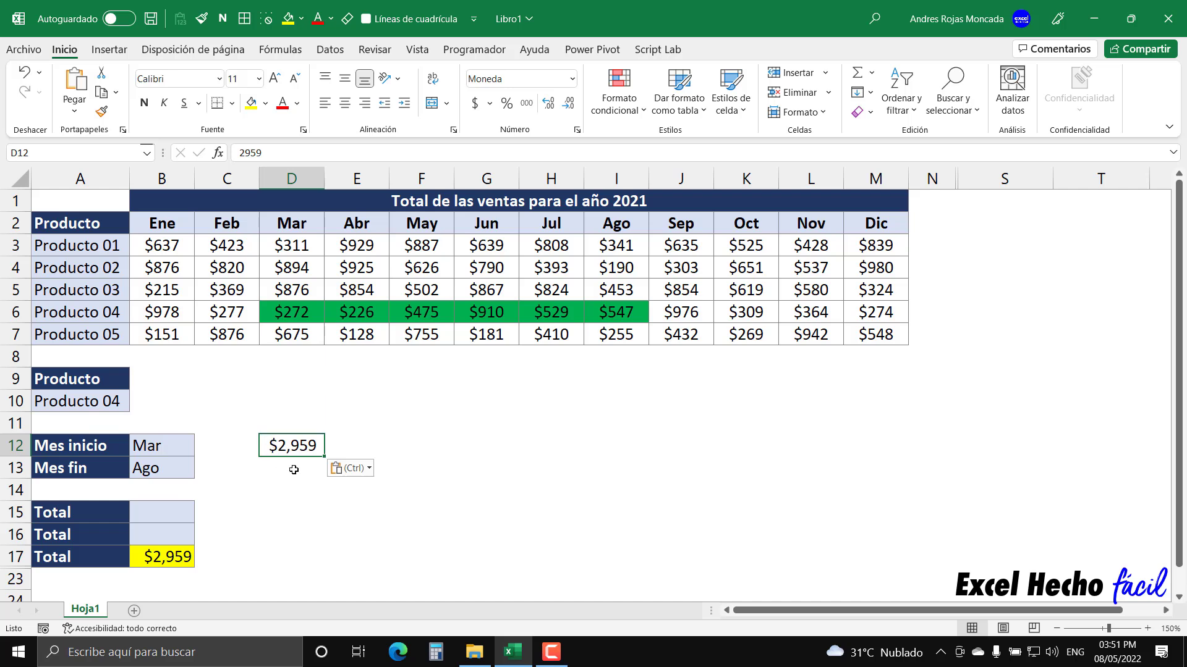
drag(298, 457, 289, 565)
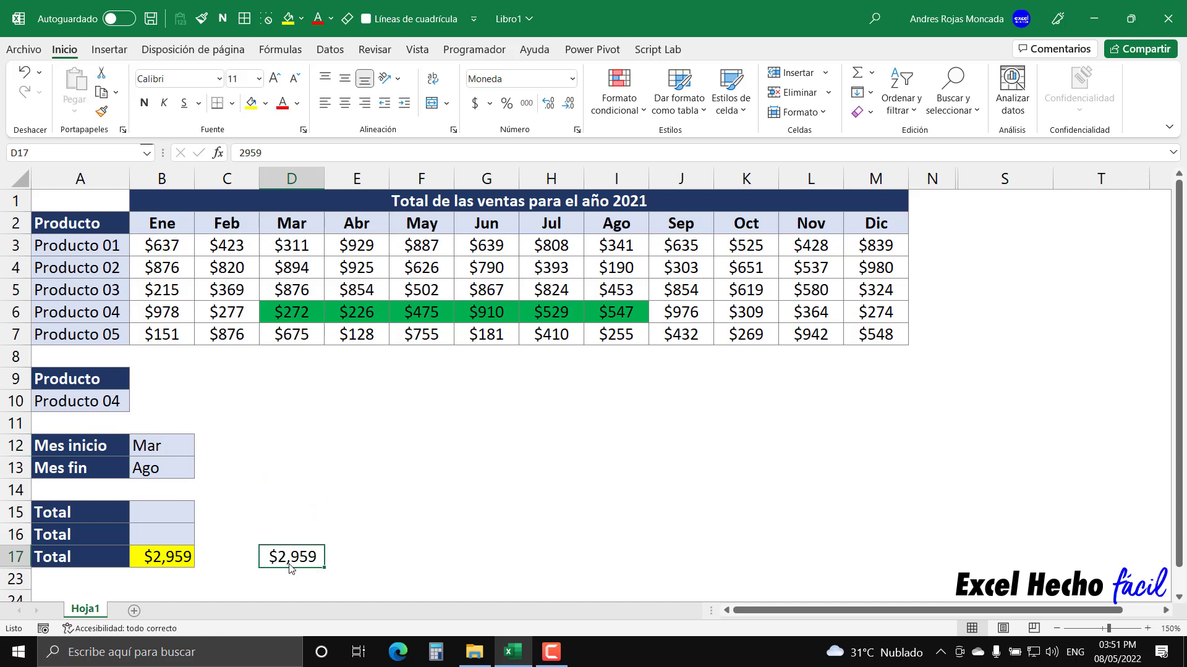
Choose Producto 03 as the product in cell A10.
click(105, 401)
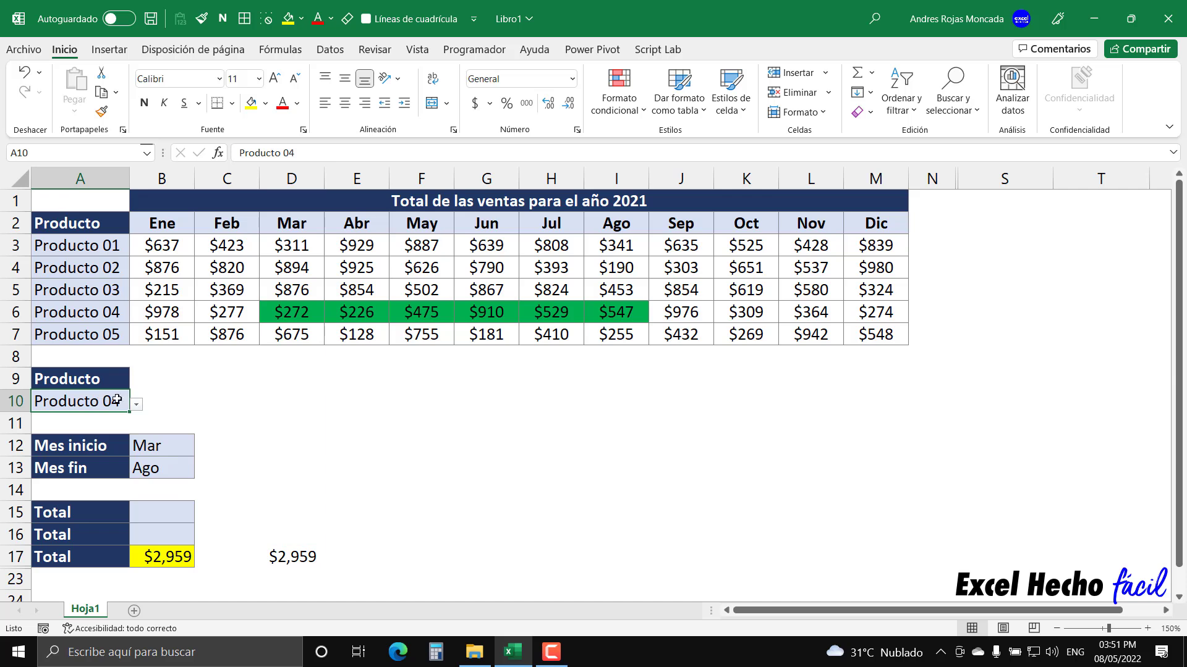
click(136, 405)
click(108, 451)
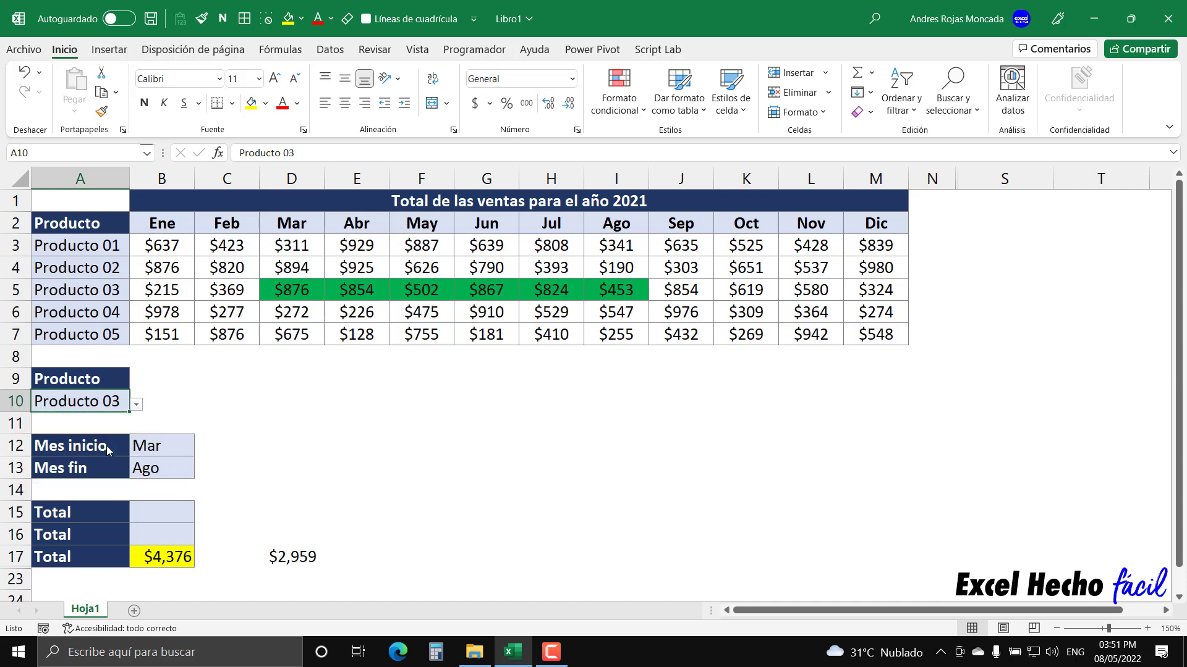
Paste the sum of Producto 03's sales from Mar to Ago, $4,376, into cell E17.
drag(295, 291, 607, 292)
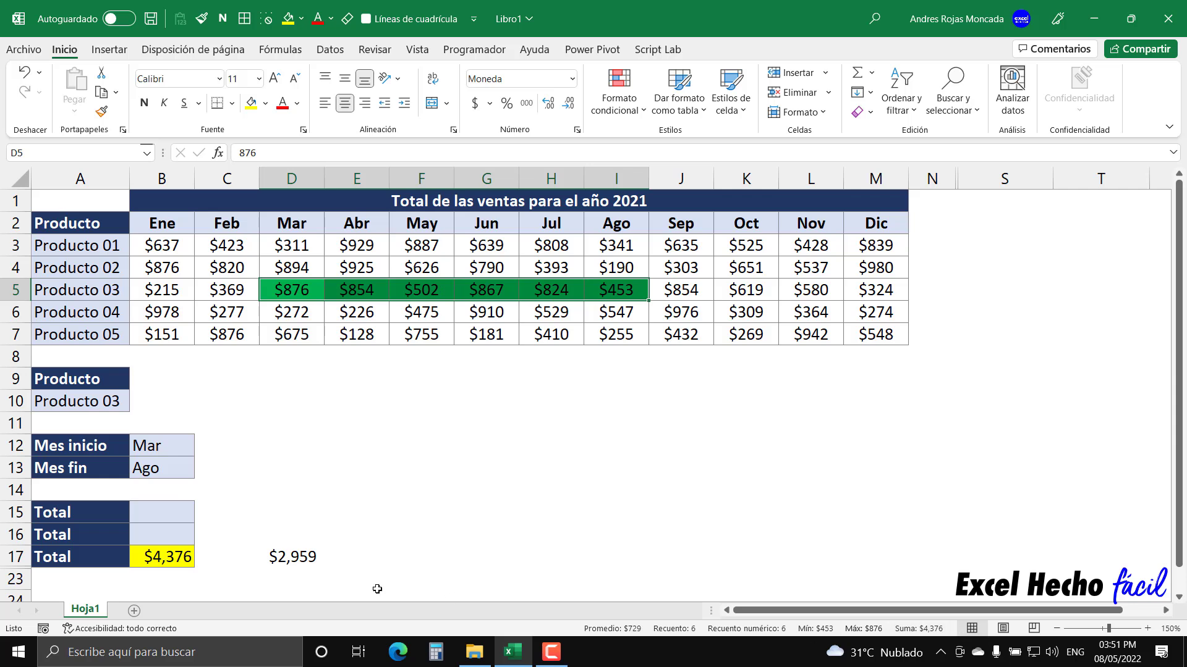
click(340, 559)
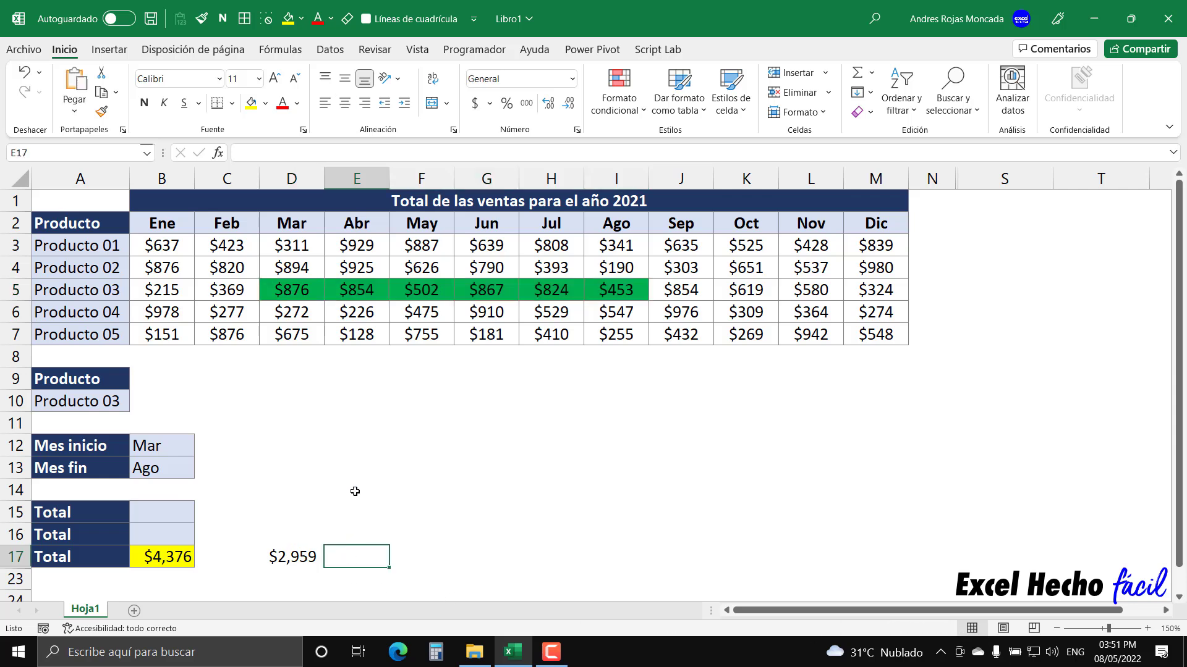
text($4,376)
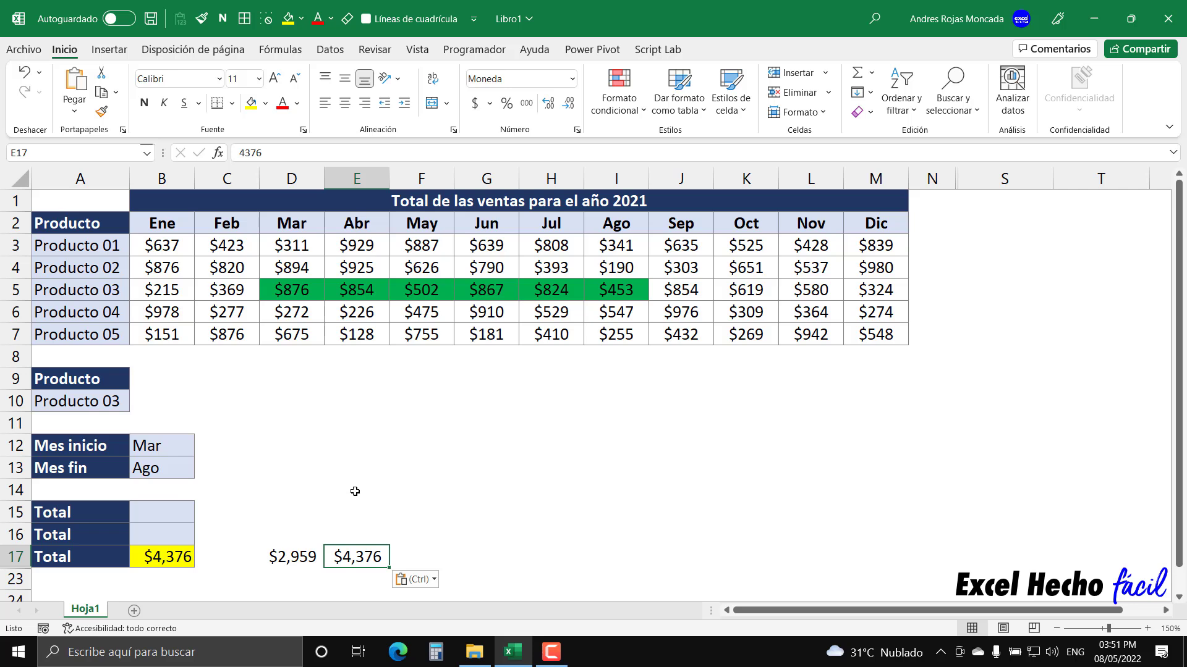
Set the start month in B12 to Abr and the end month in B13 to Jun.
click(170, 452)
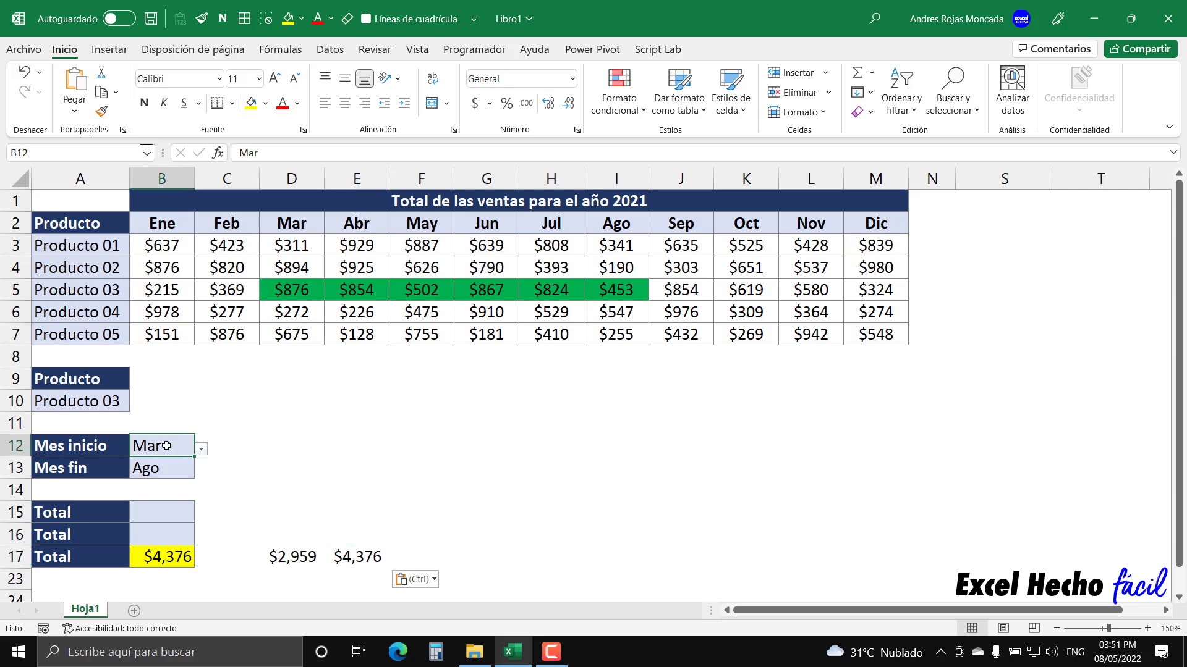
click(200, 450)
click(148, 482)
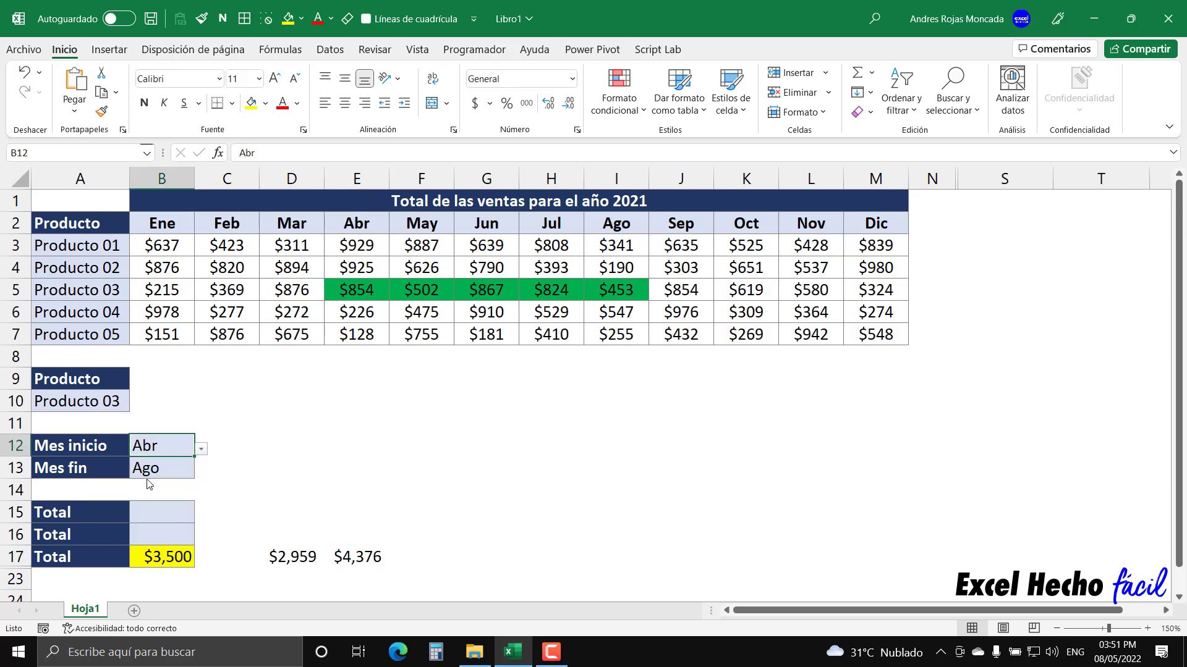
click(166, 470)
click(202, 473)
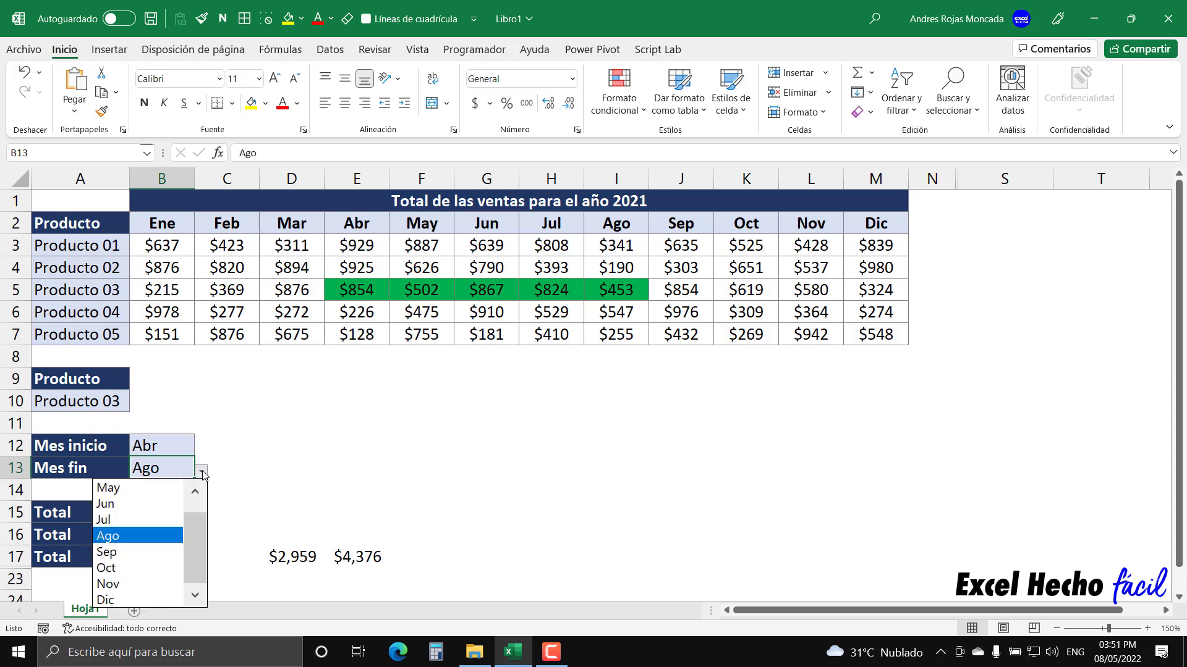
click(157, 508)
Paste the sum of Producto 03's sales from Abr to Jun, $2,223, into F17, and clear the check sums in D17:F17.
drag(354, 290, 486, 291)
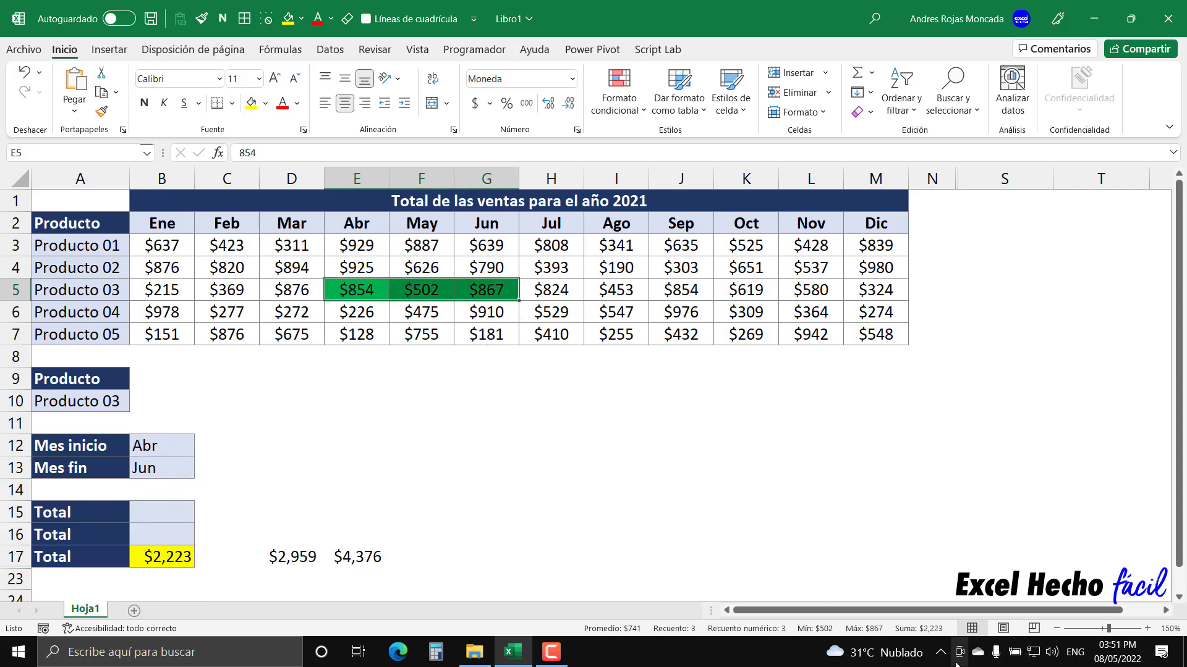
click(426, 566)
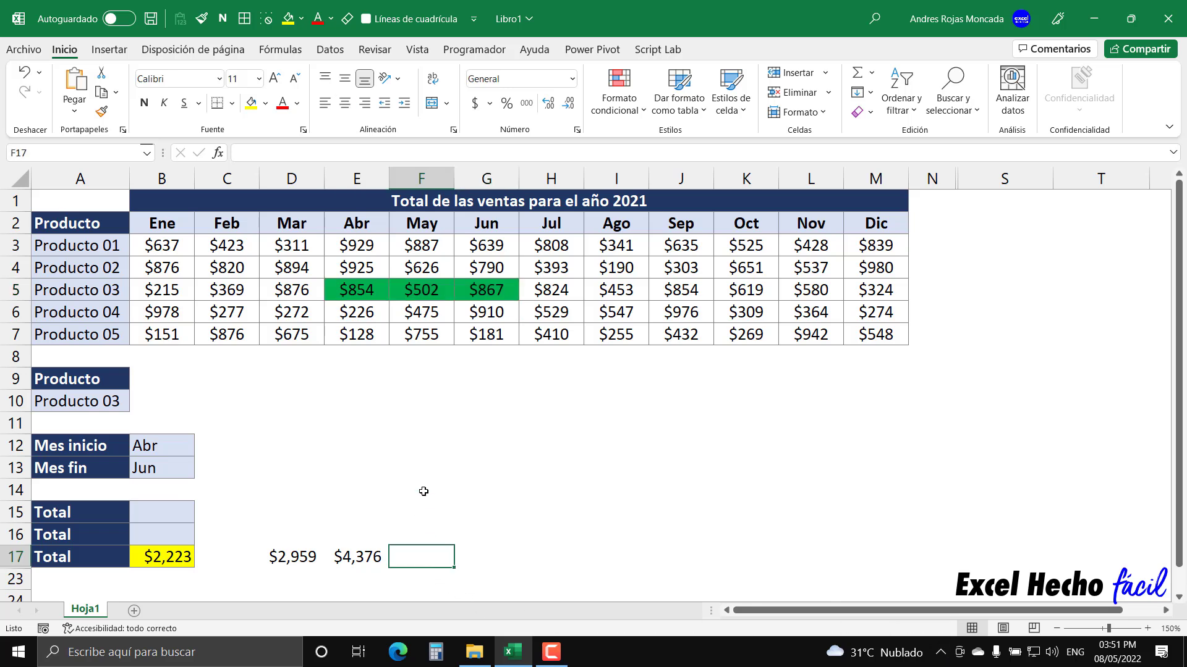
text($2,223)
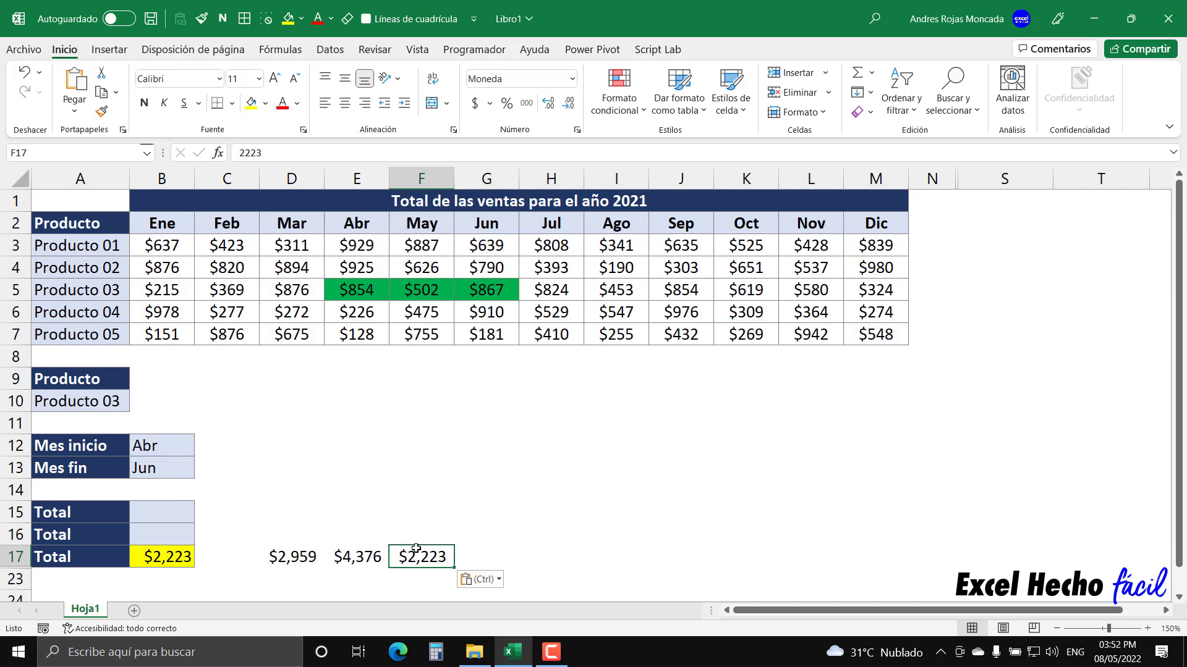
drag(269, 554, 425, 557)
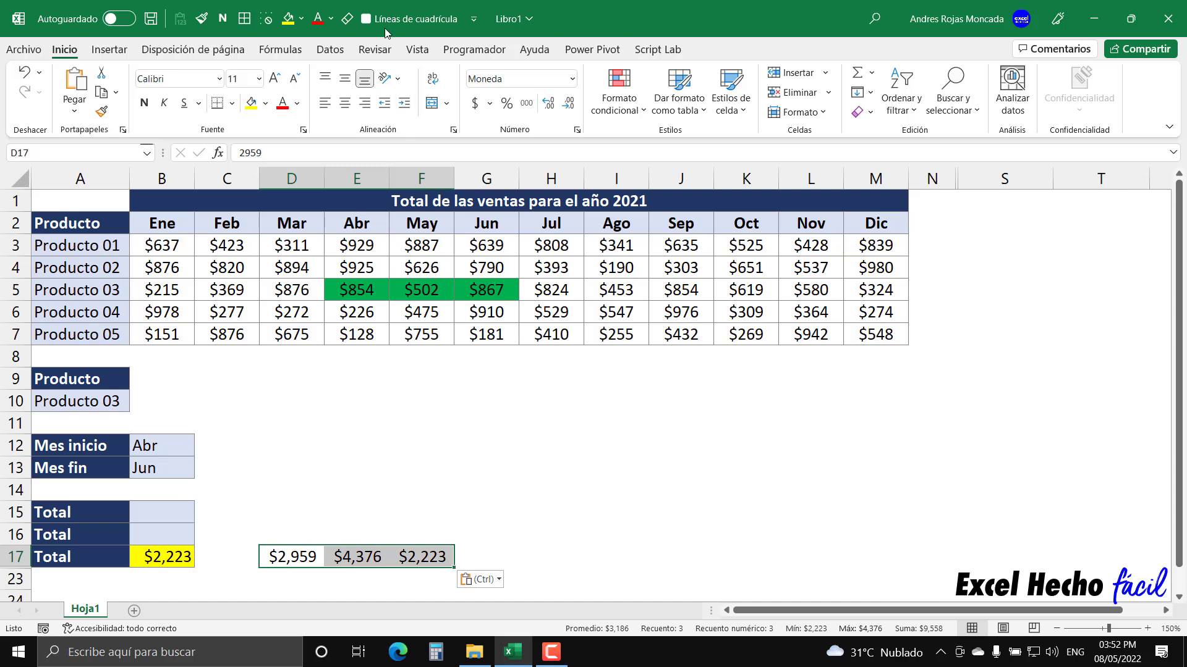
click(347, 19)
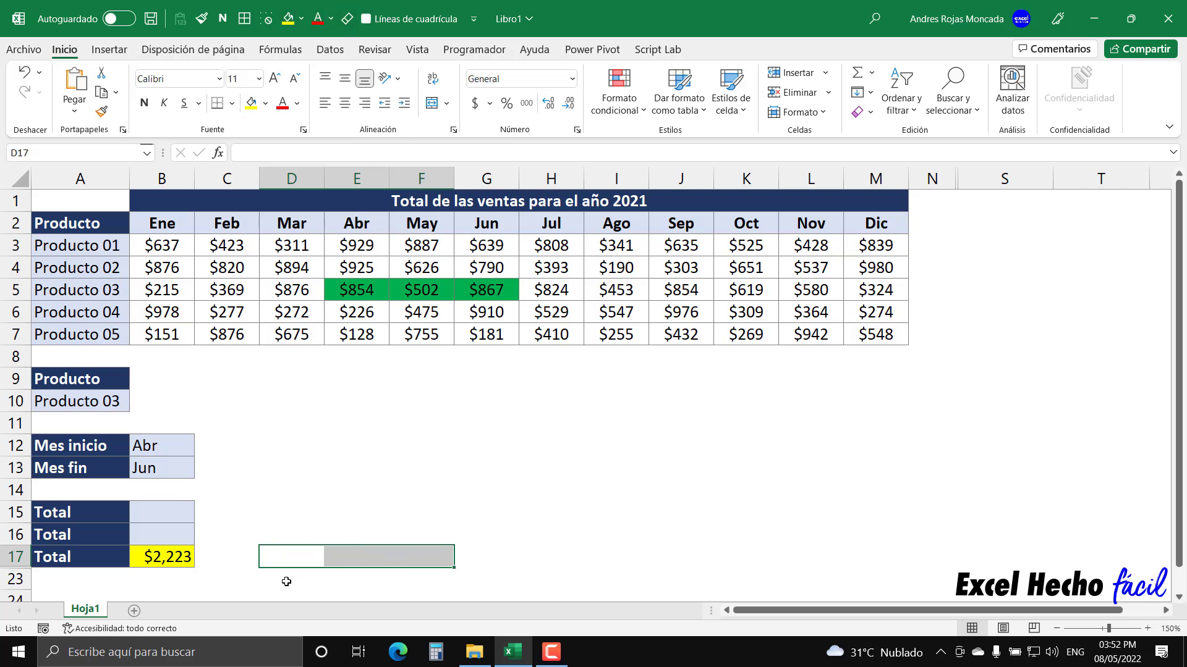
Start a formula in cell B15 with the DESREF function, keeping only =DESREF without the opening parenthesis.
click(143, 513)
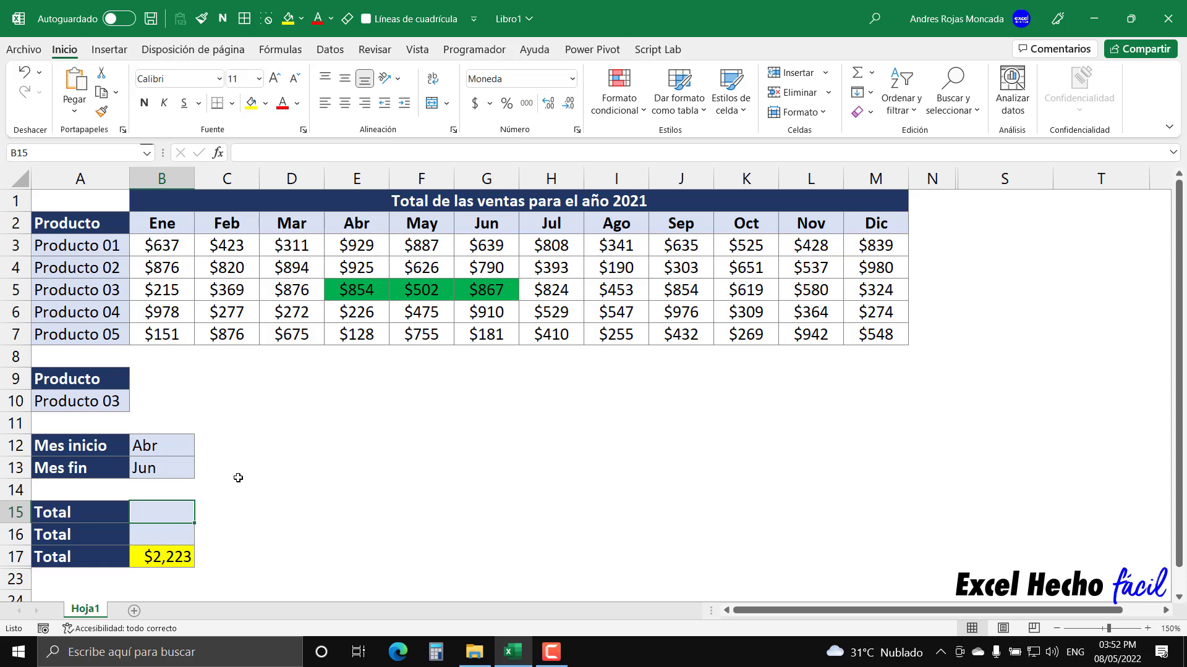
text(=)
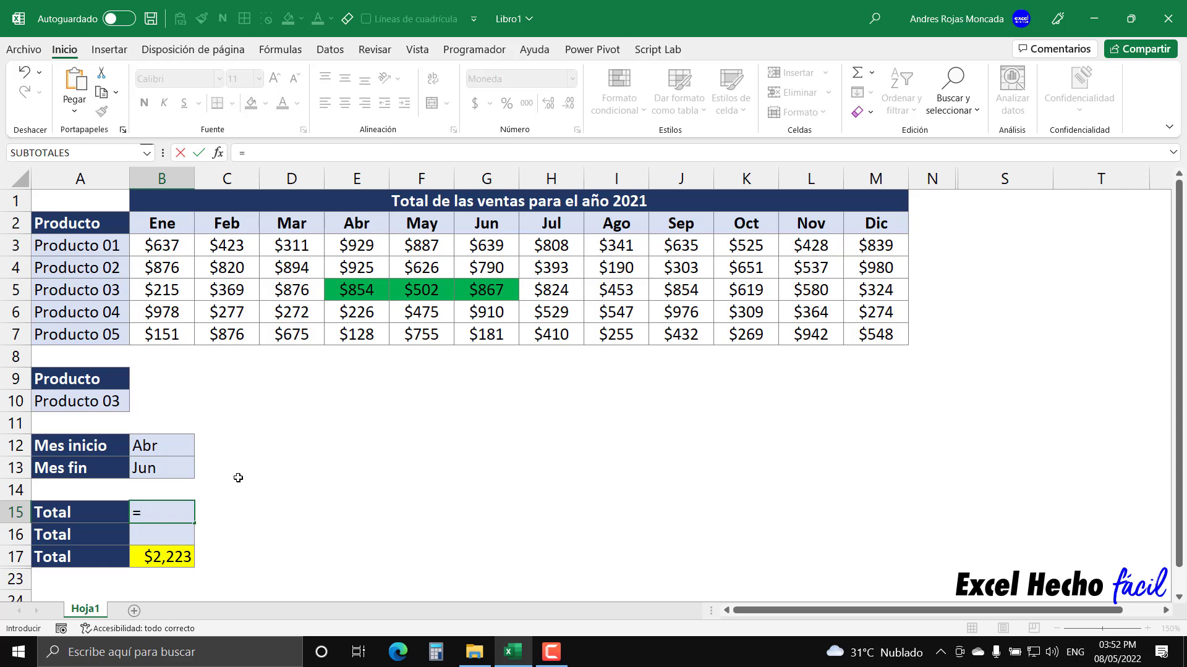
text(desre)
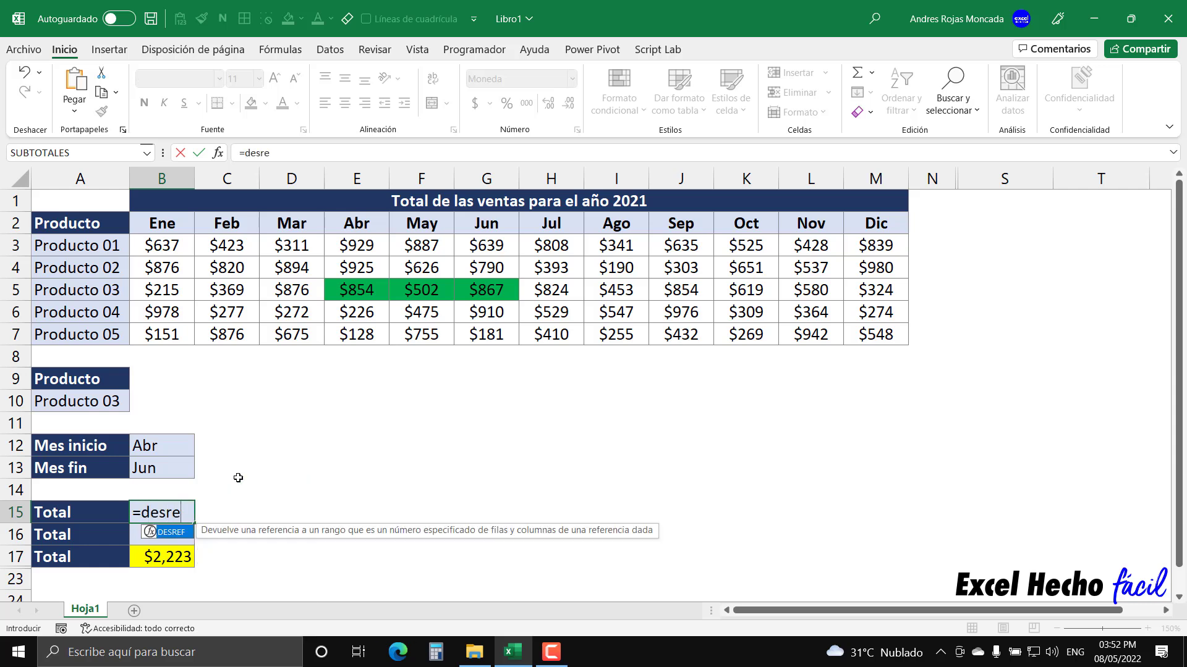
key(Tab)
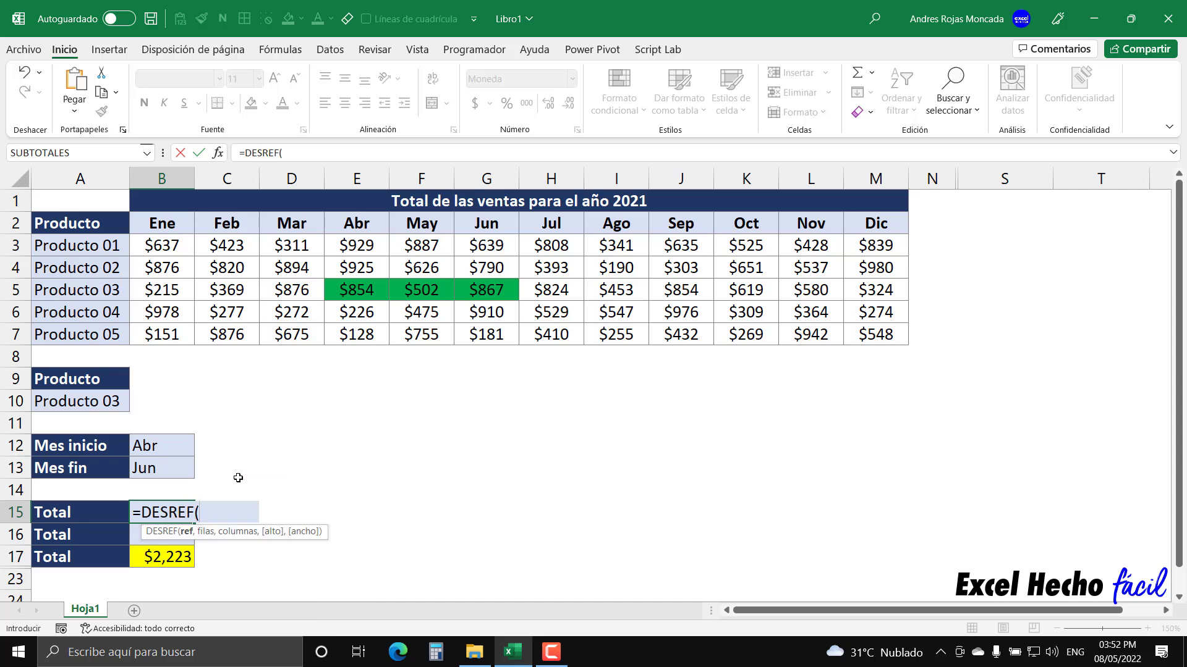
key(BackSpace)
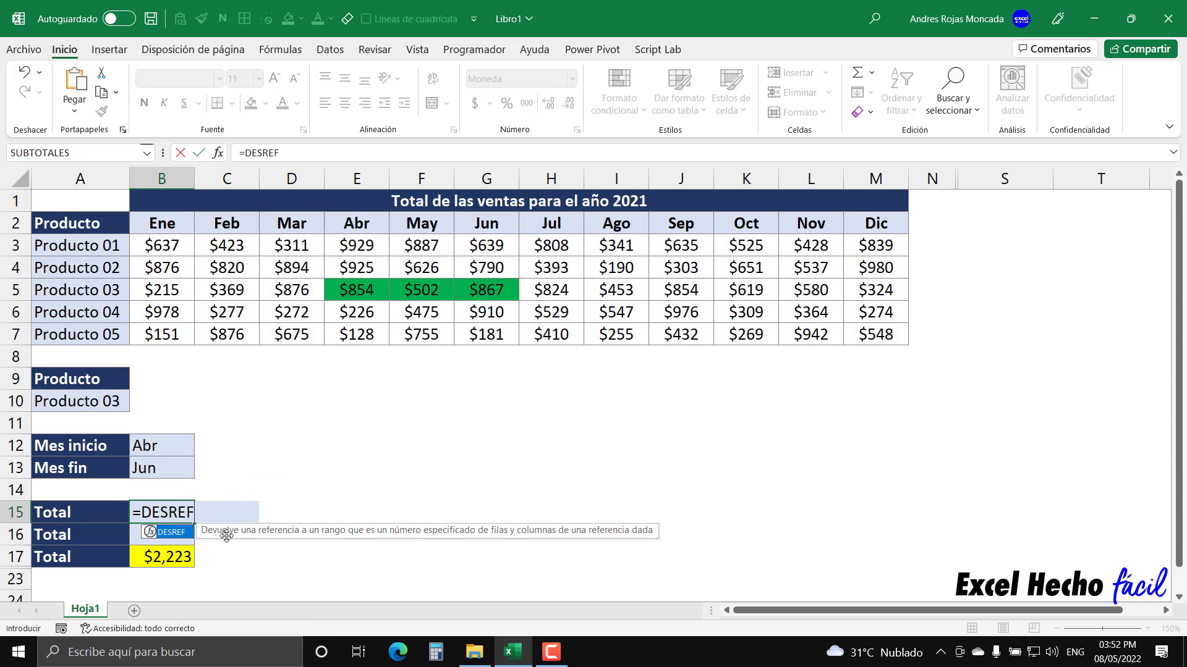
Move the DESREF function's description into the empty area beside the product selector and read it.
drag(226, 535, 192, 408)
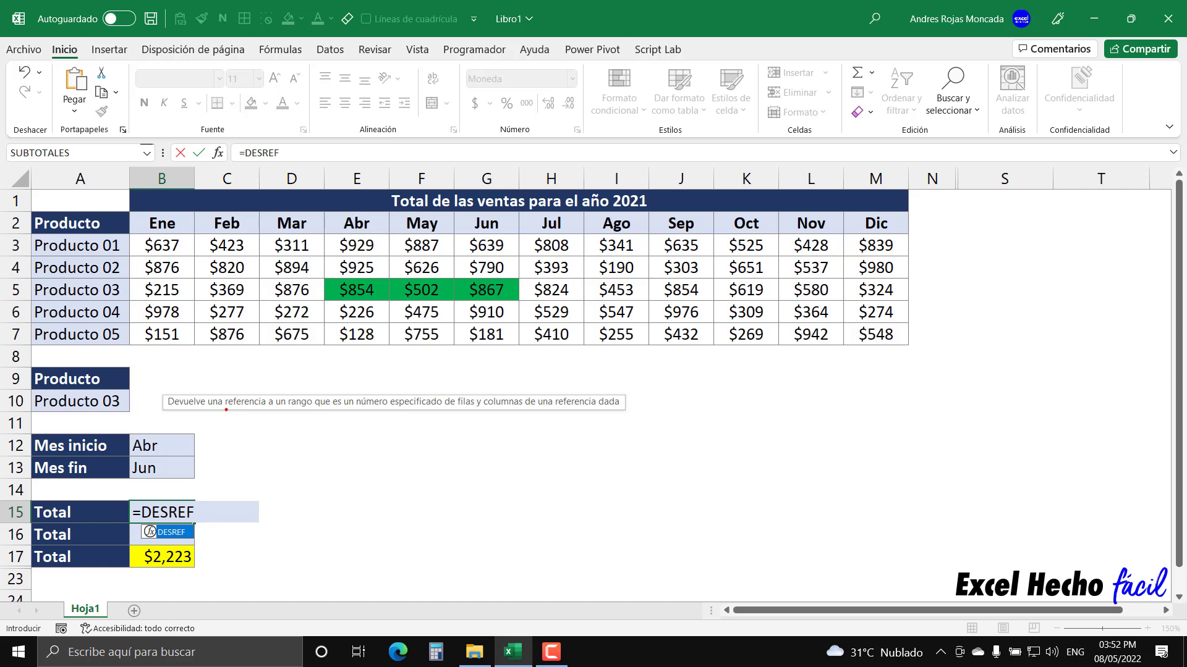
drag(220, 388, 268, 414)
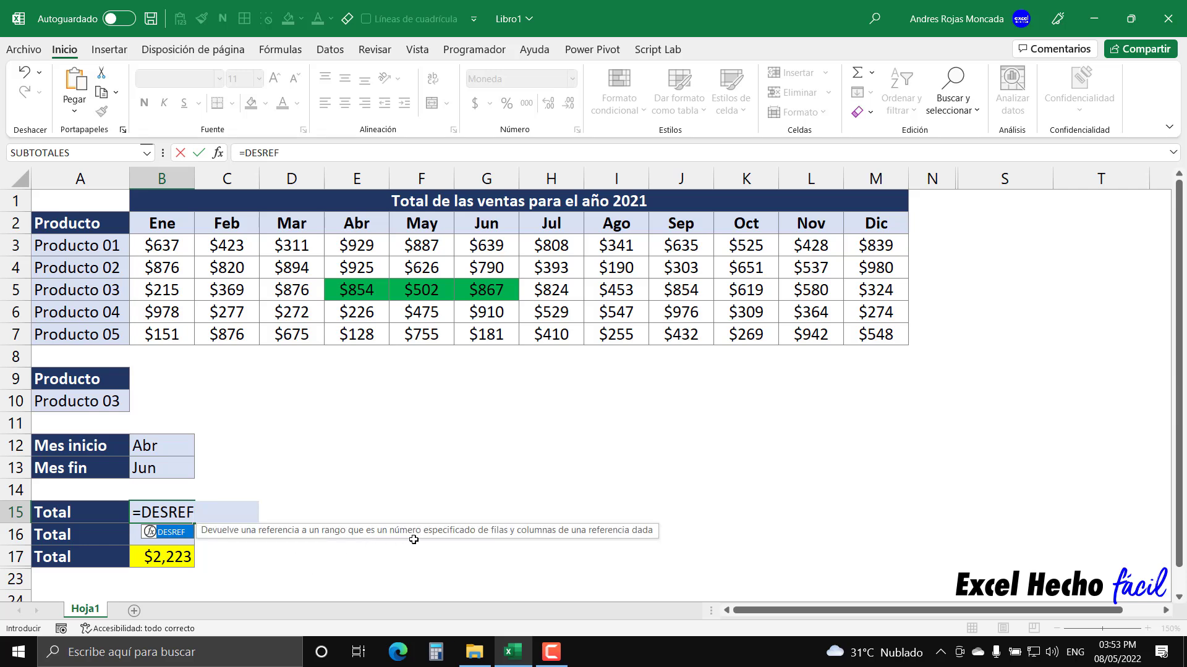
drag(424, 535, 395, 395)
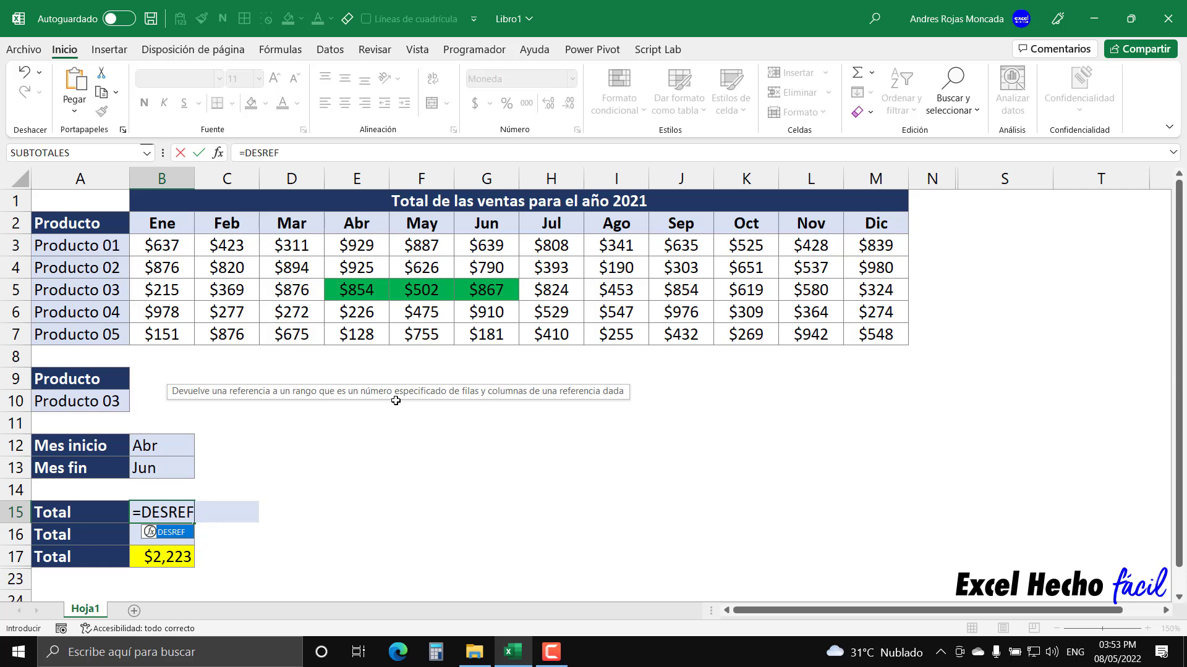
Open the DESREF arguments in B15, move the syntax hint beside the product selector, and set A2 as the reference.
text(()
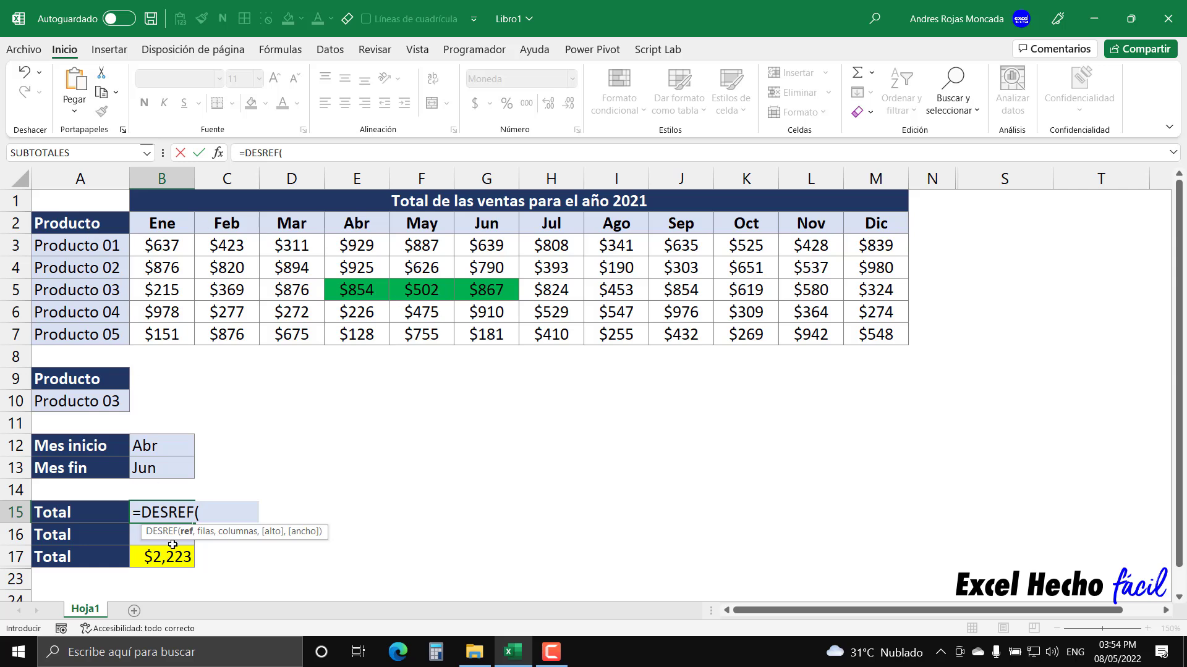
drag(207, 531, 231, 392)
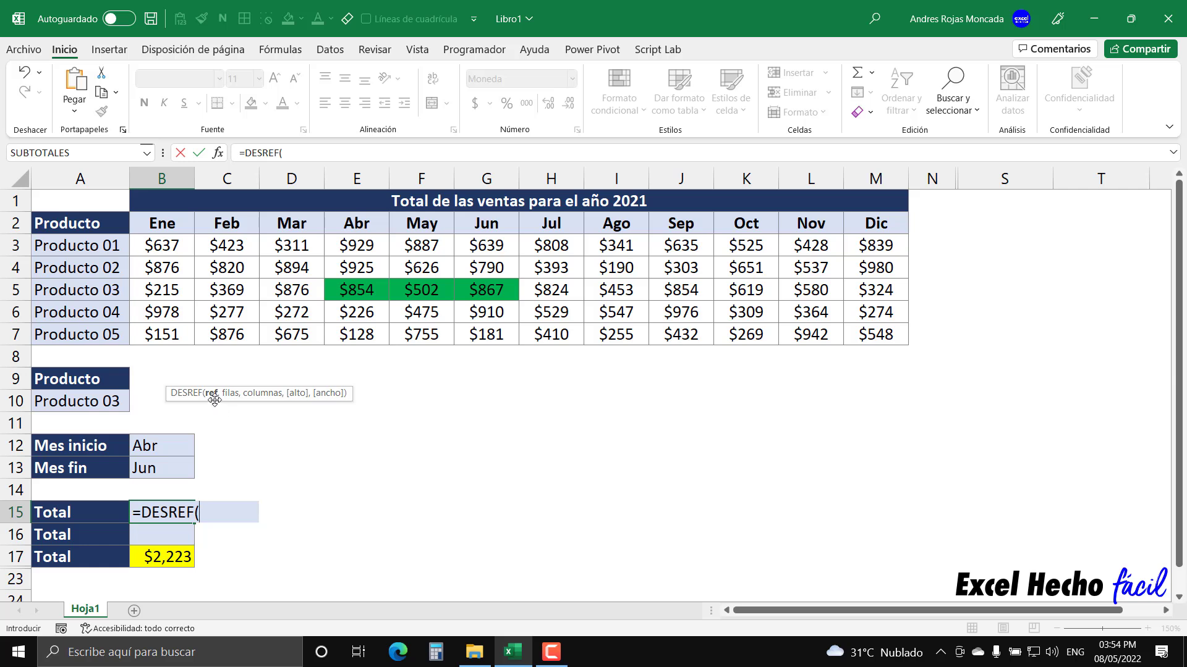
click(107, 224)
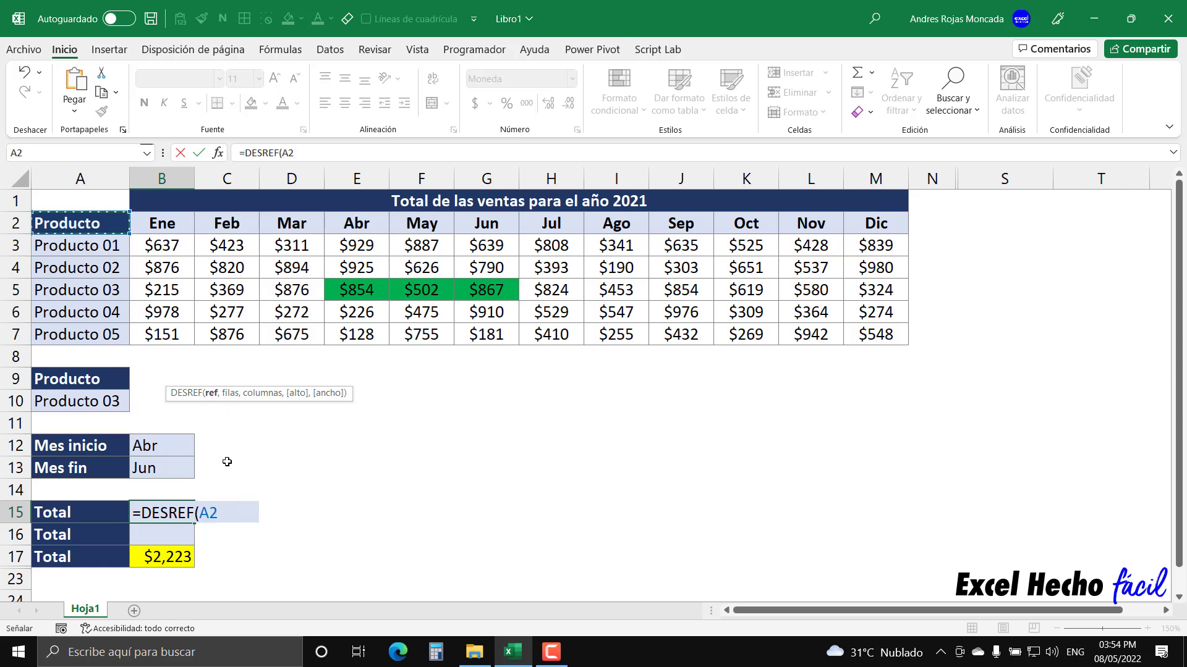
text(,)
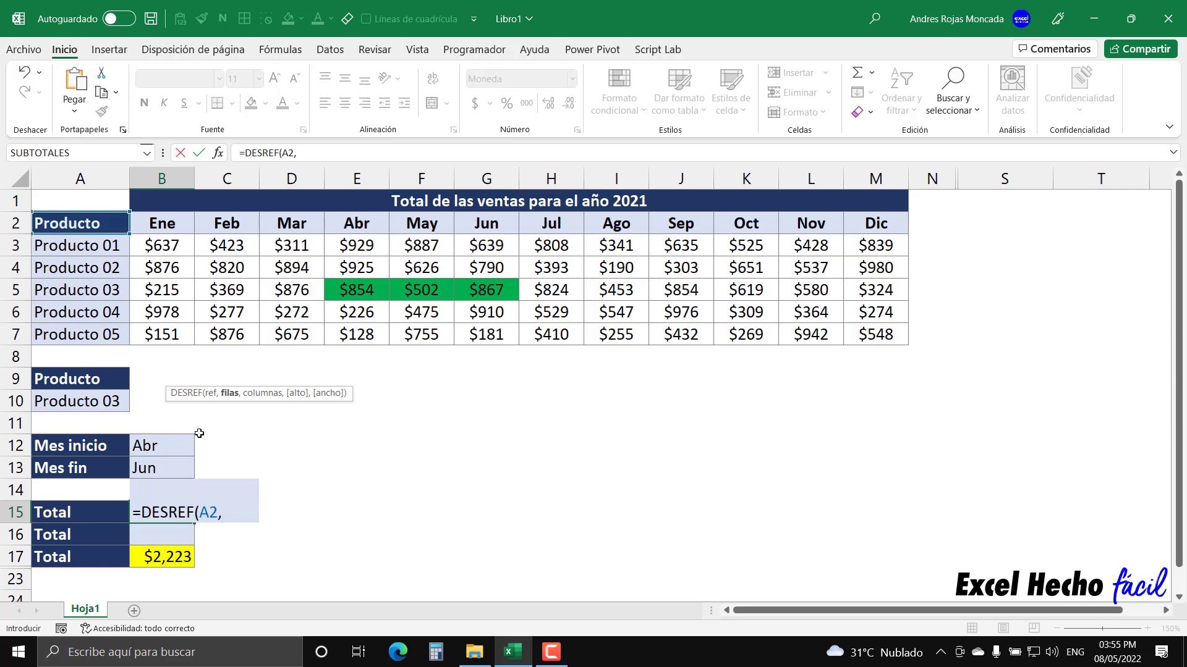
Enter COINCIDIR(A10,A3:A7,0) as the rows argument, looking up the selected product with an exact match.
text(coin)
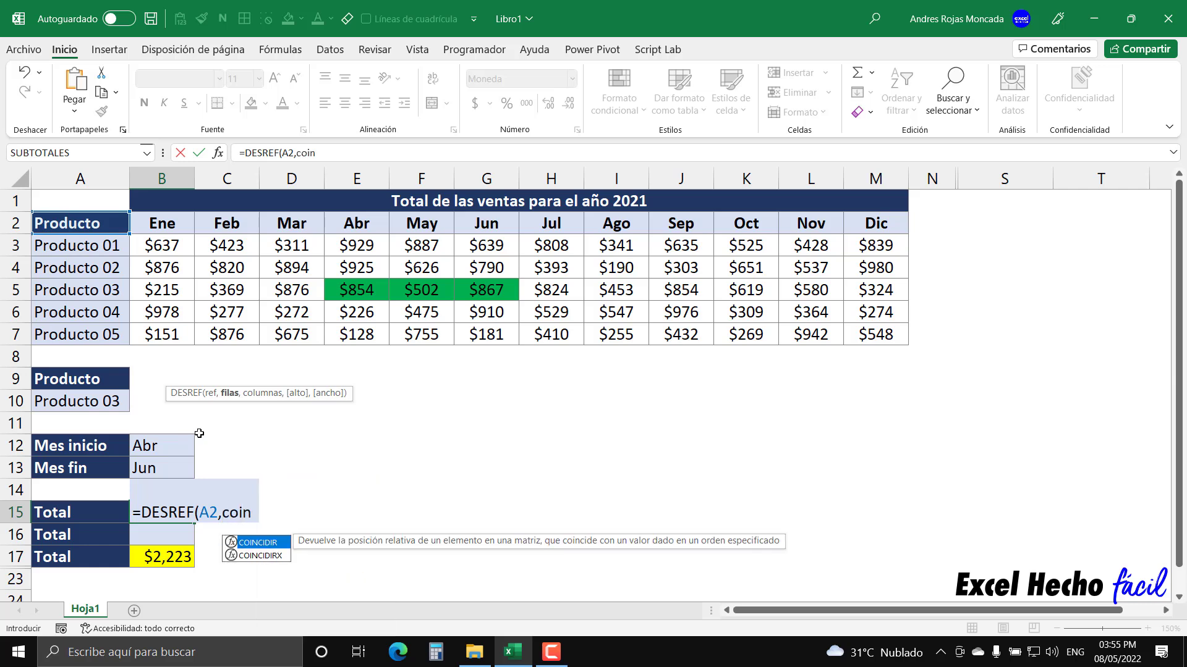
key(Tab)
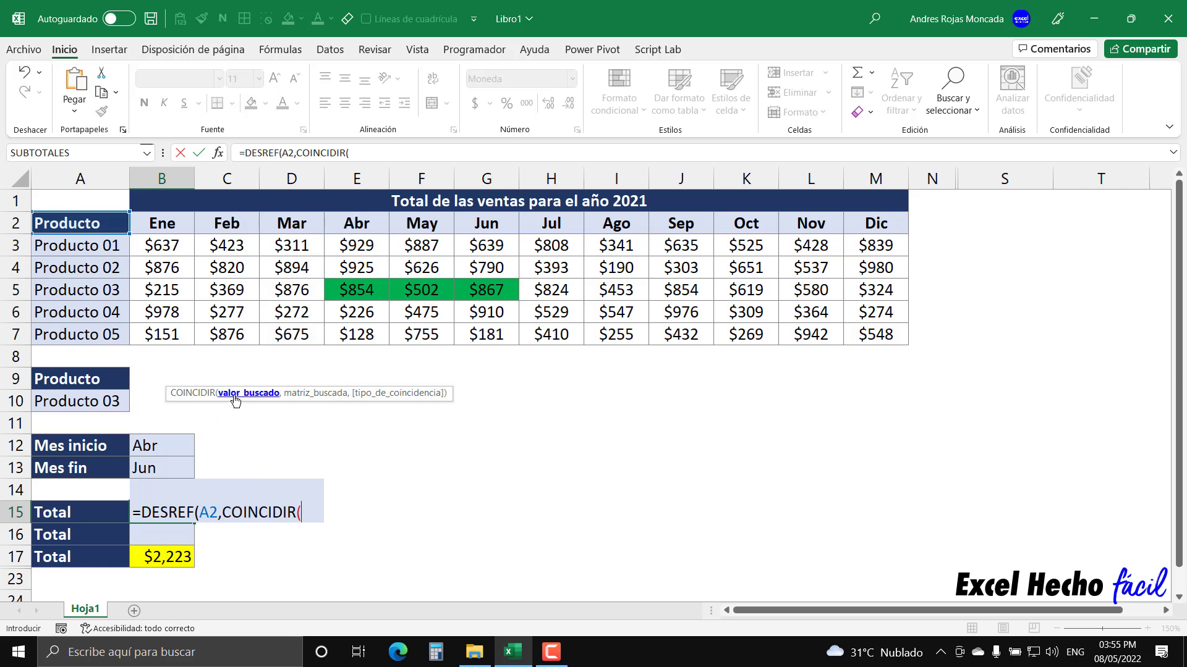
click(124, 401)
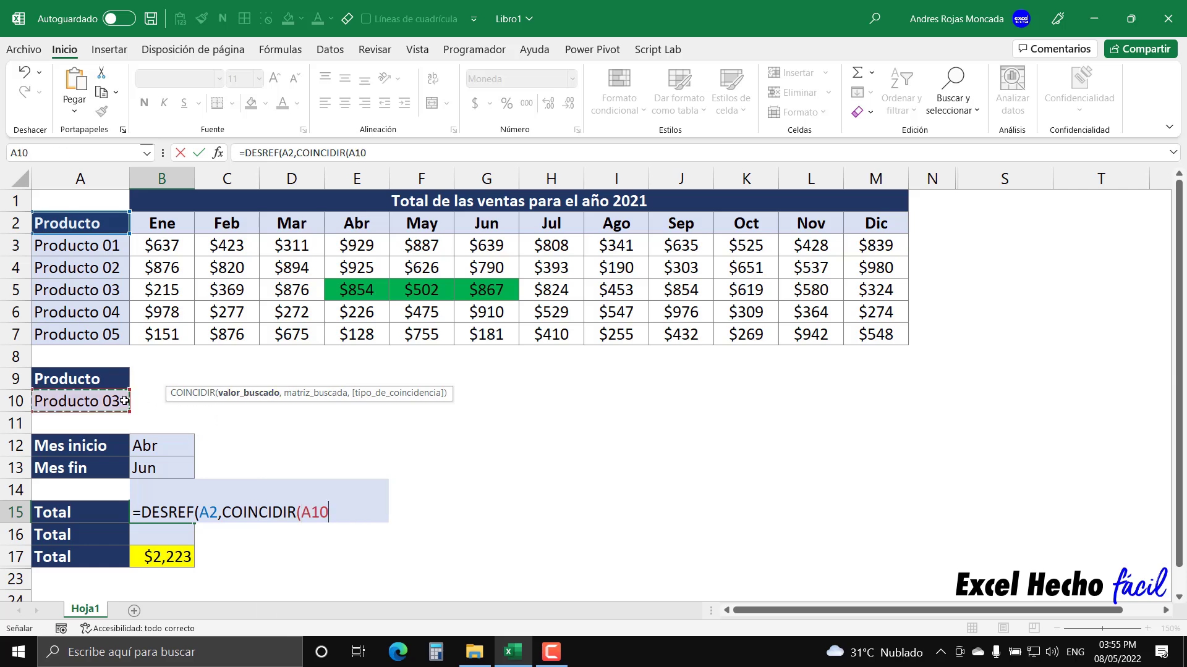
text(,)
drag(107, 249, 107, 339)
text(,)
key(Down)
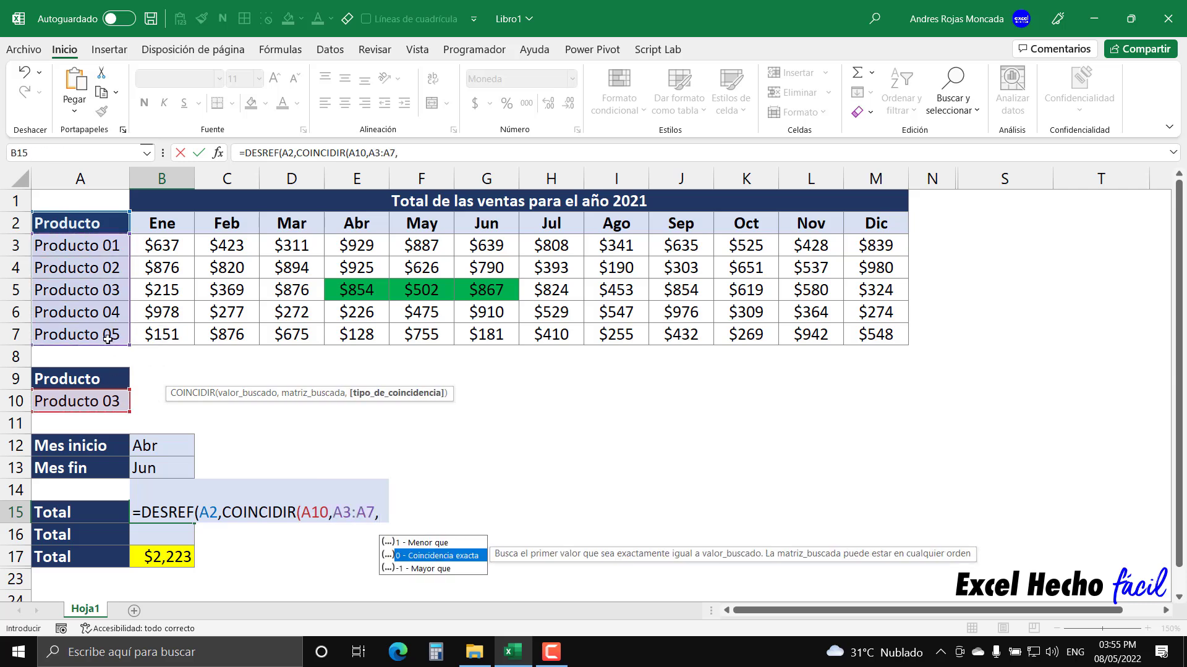
key(Tab)
text())
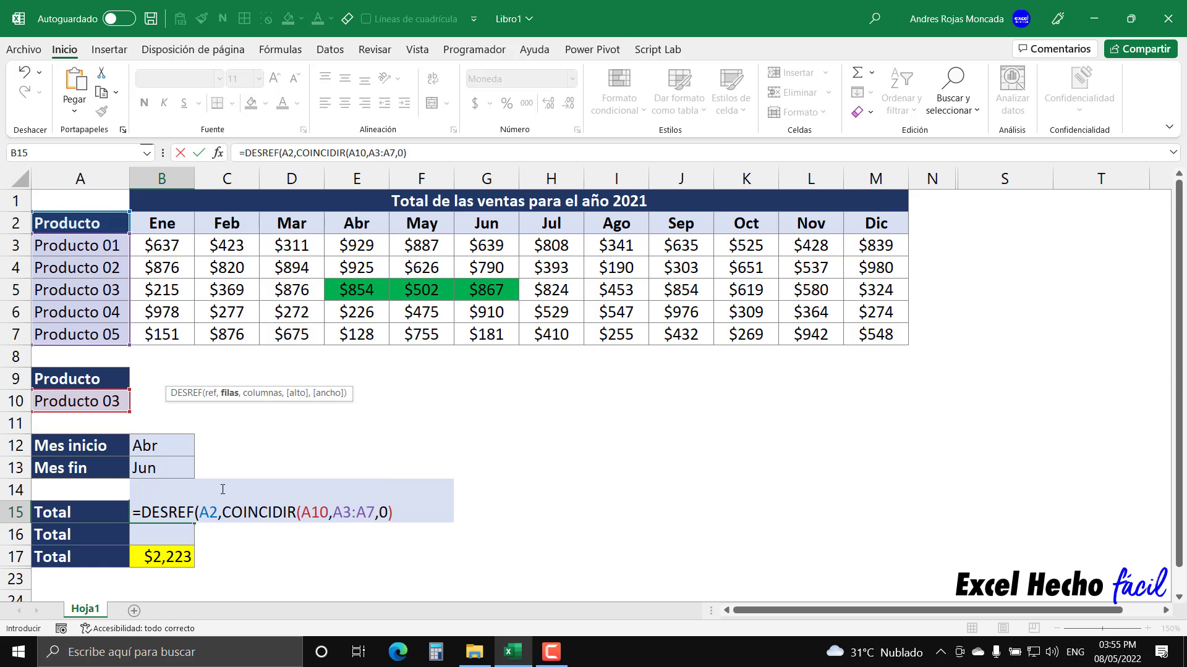
Copy the rows argument's COINCIDIR, evaluate it in place to check its result, and restore the original expression.
drag(228, 505, 411, 507)
key(ctrl+c)
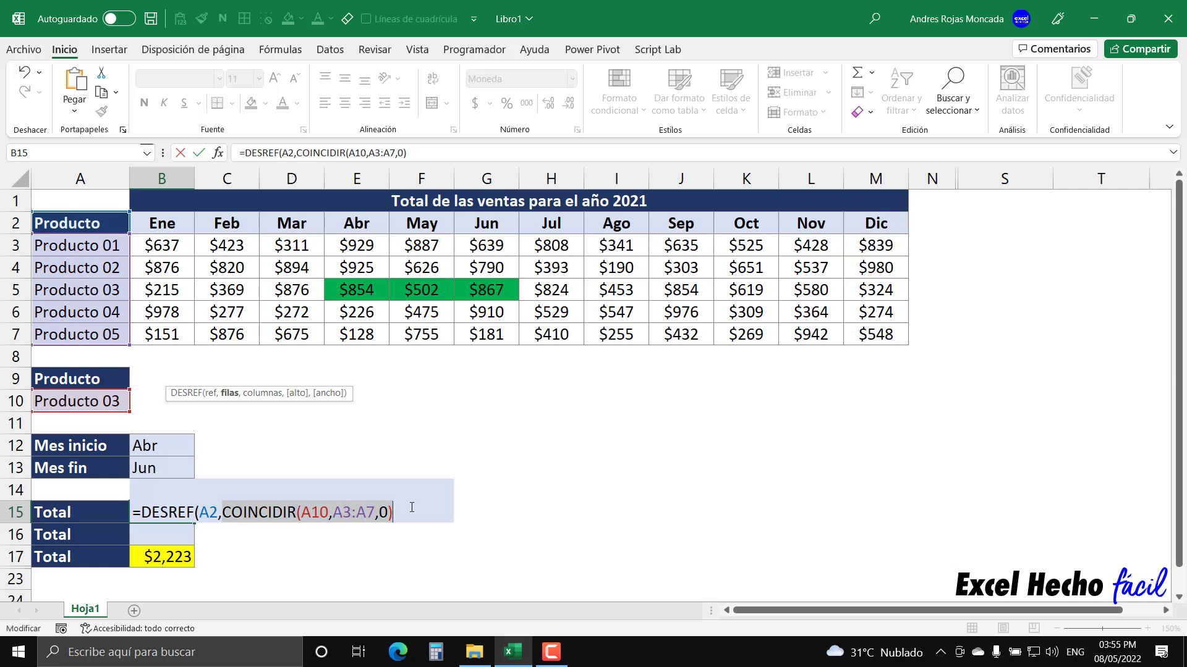
key(F9)
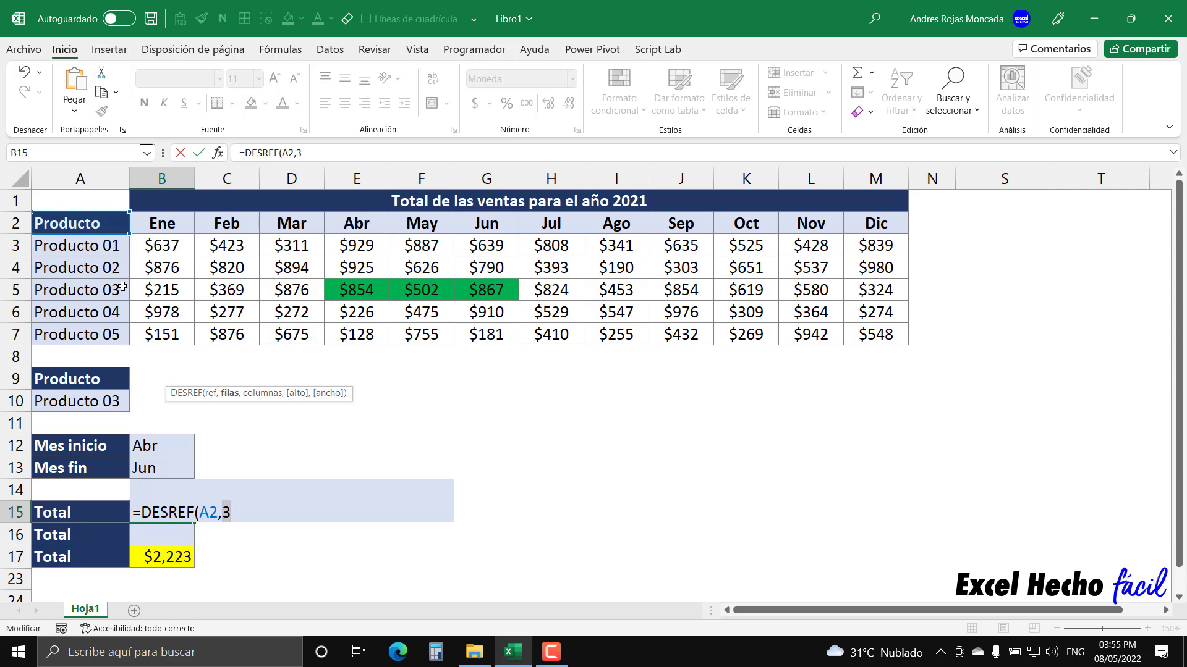
key(ctrl+v)
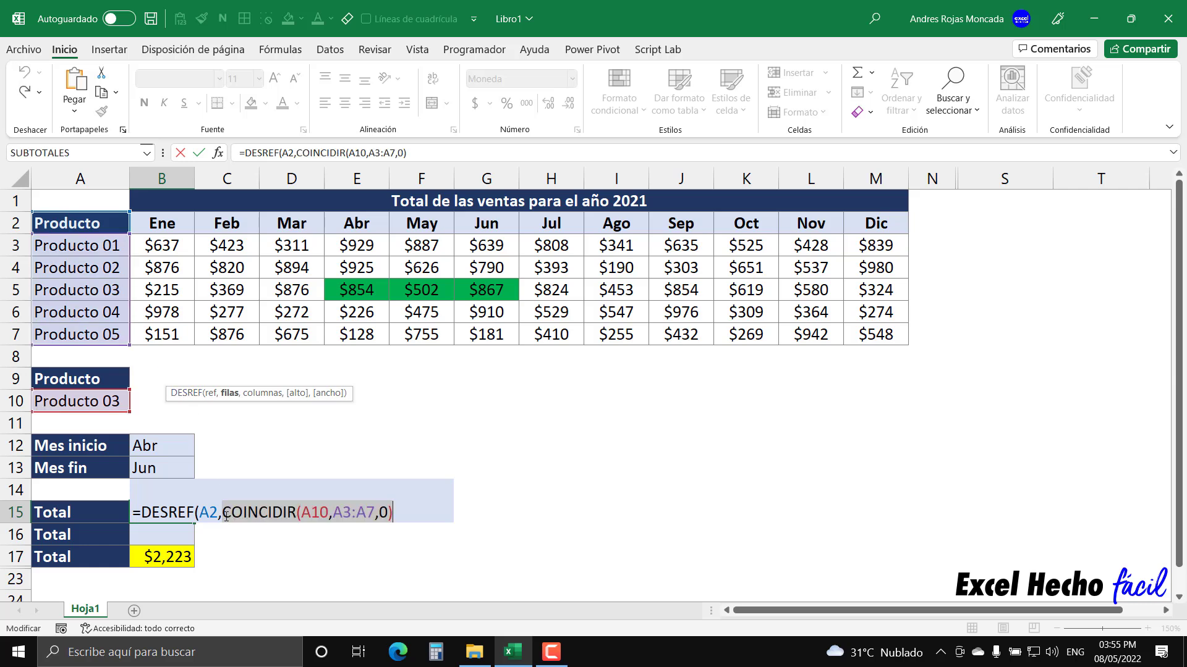
Examine the reference argument A2, marking it and cell A2 with red annotations and erasing the marks.
click(199, 512)
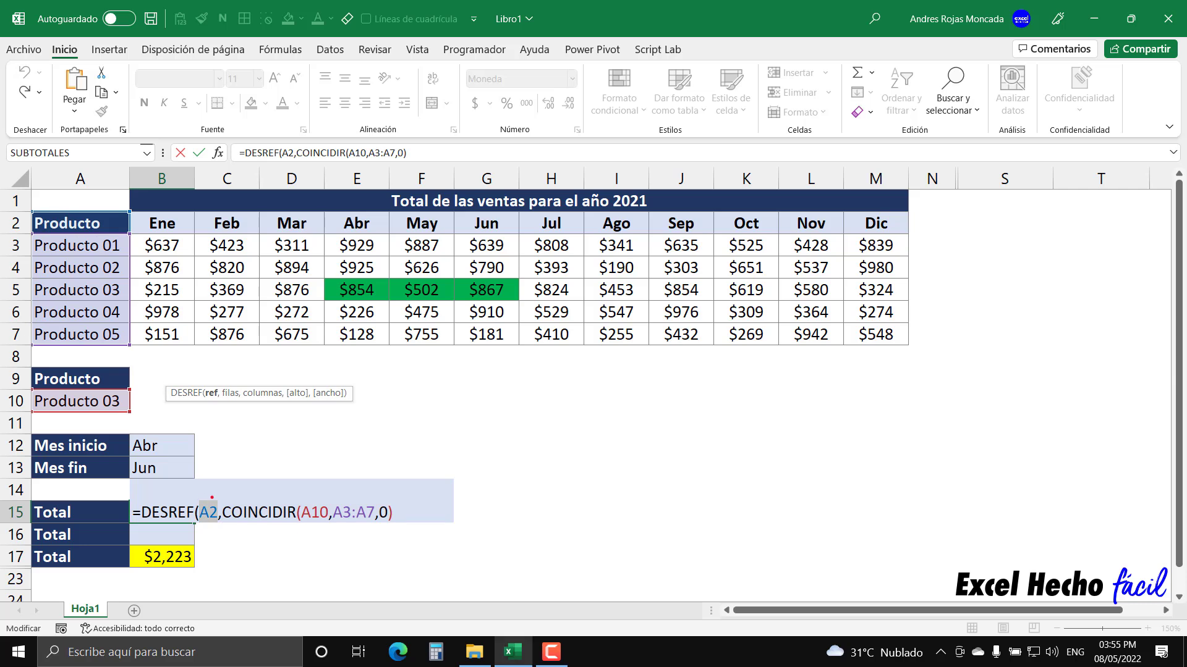
drag(212, 498, 217, 451)
drag(26, 205, 141, 243)
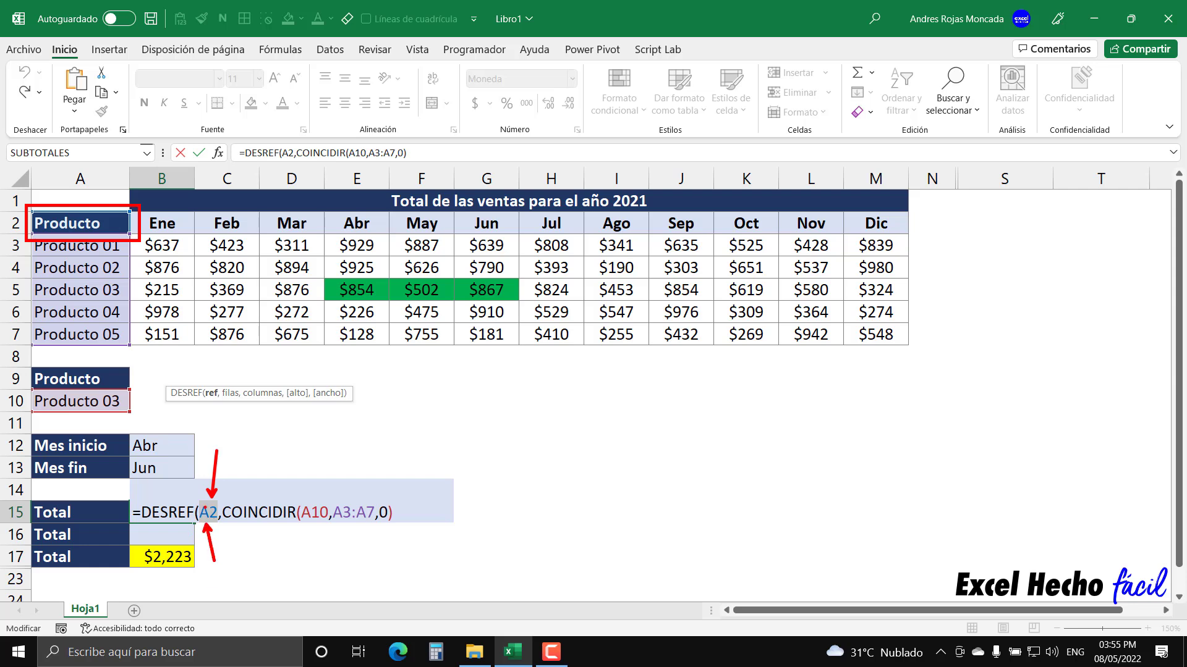
drag(213, 383, 213, 342)
key(e)
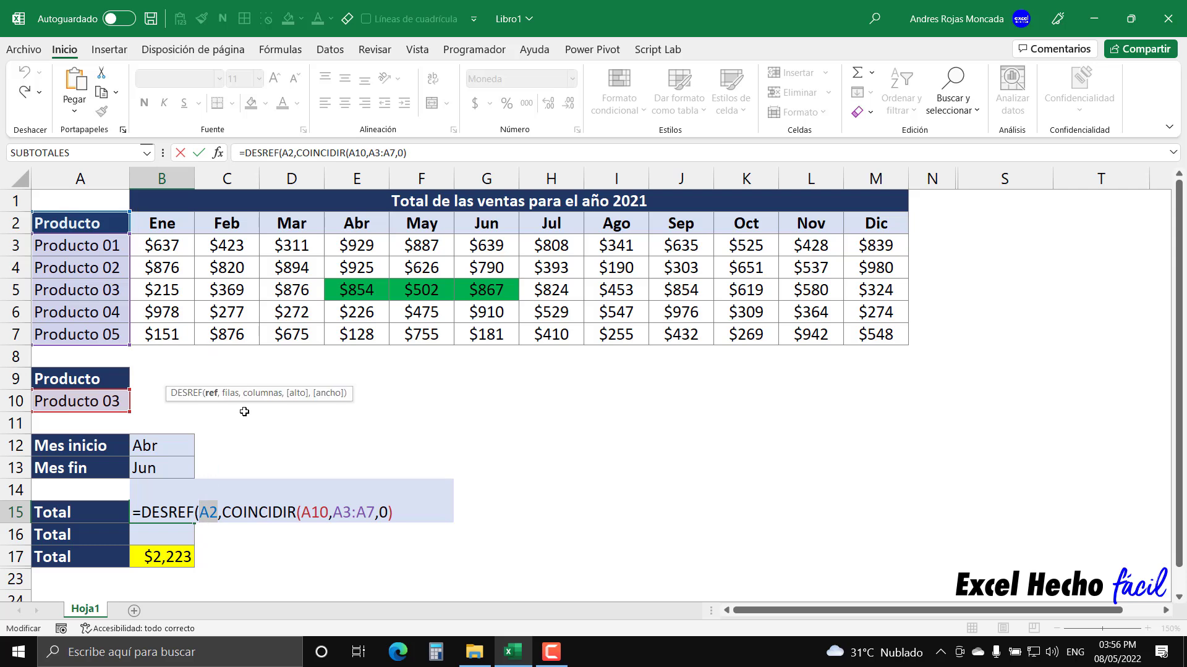
Evaluate the rows argument again to trace its offset from A2, restoring the COINCIDIR expression.
drag(221, 512, 402, 499)
key(ctrl+c)
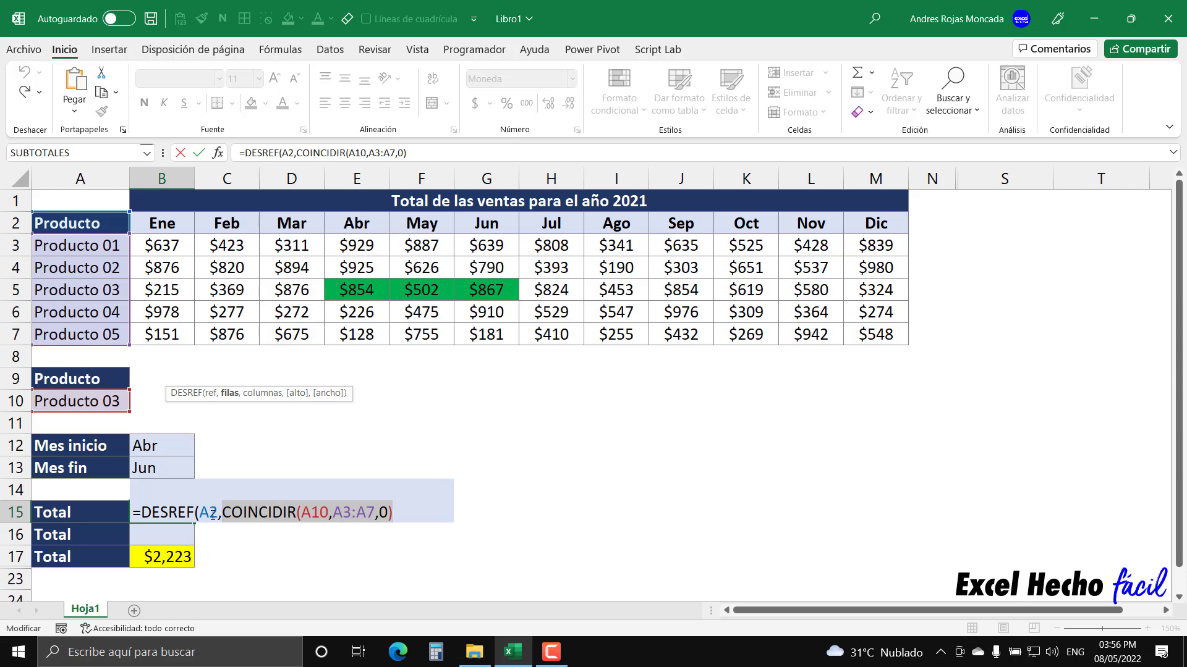
text(3)
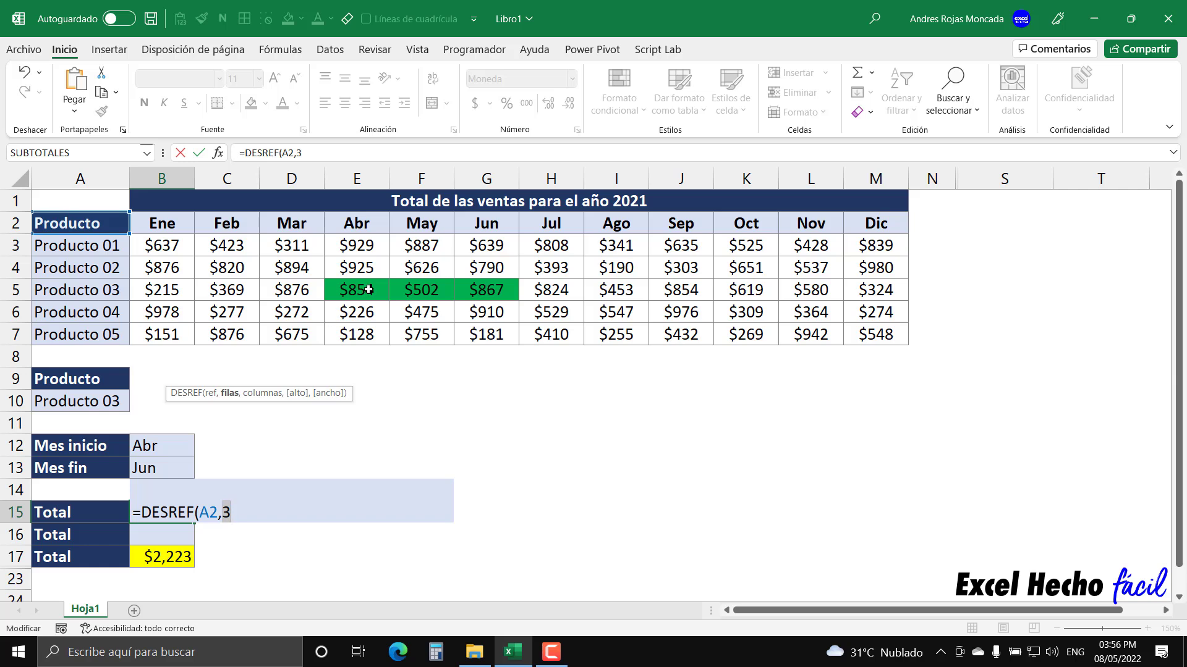
key(ctrl+v)
Enter COINCIDIR(B12,B2:M2,0) as the columns argument, finding the start month in the month headers with an exact match.
text(,)
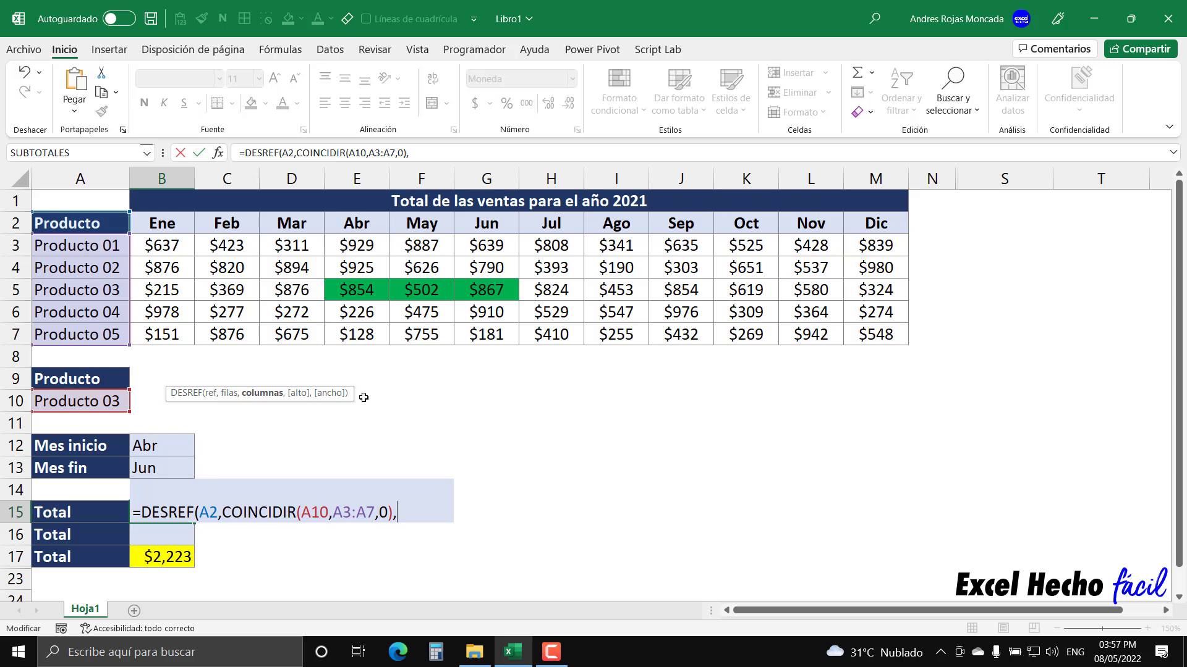
text(coi)
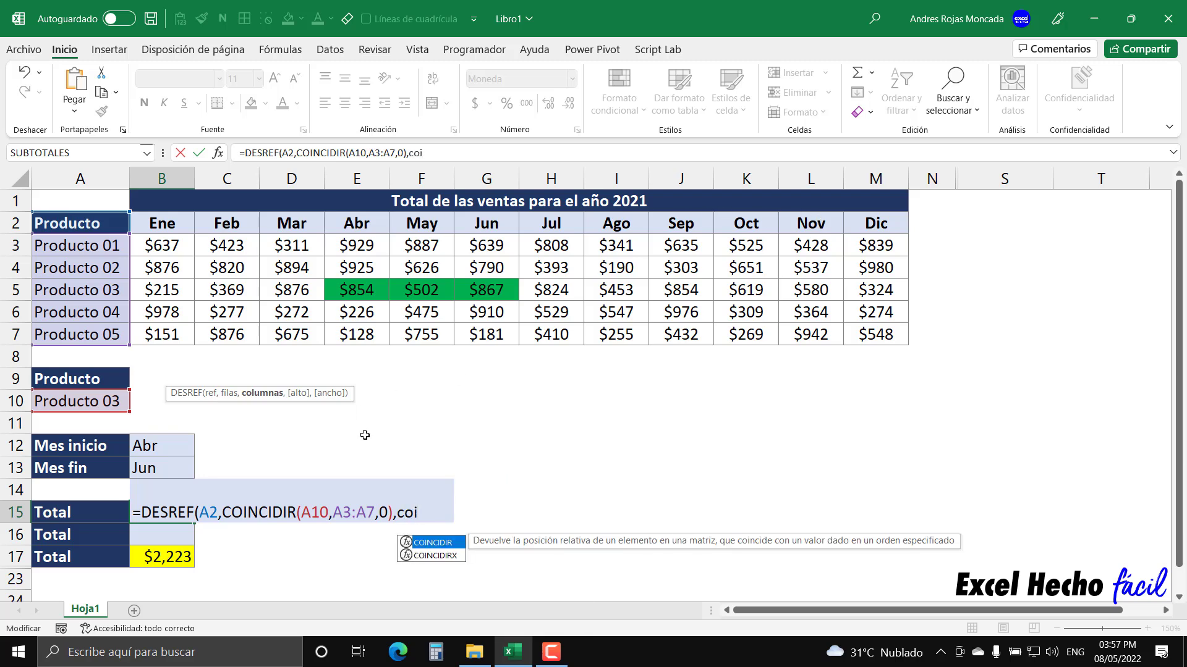
key(Tab)
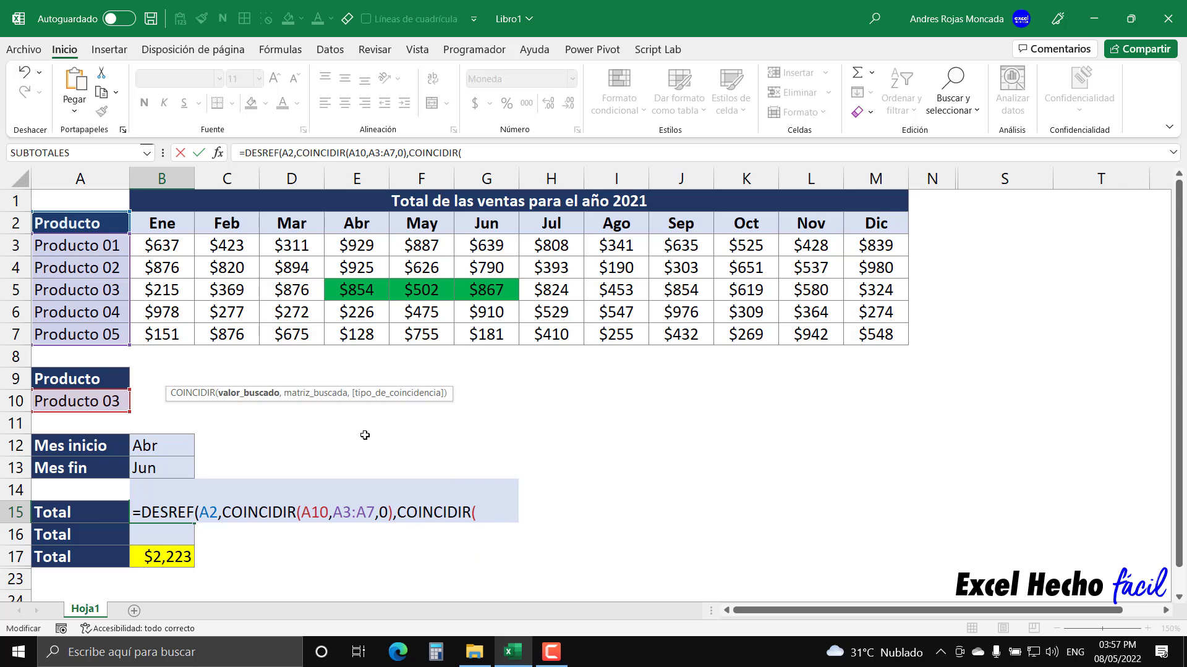
click(185, 451)
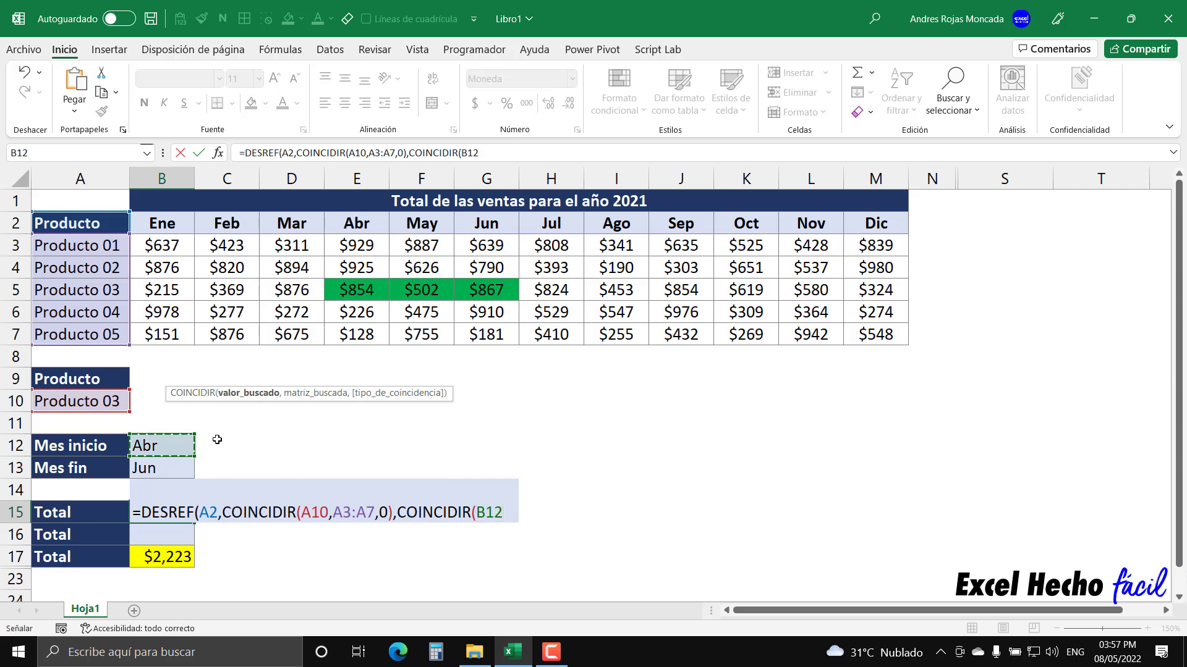
text(,)
drag(174, 226, 878, 224)
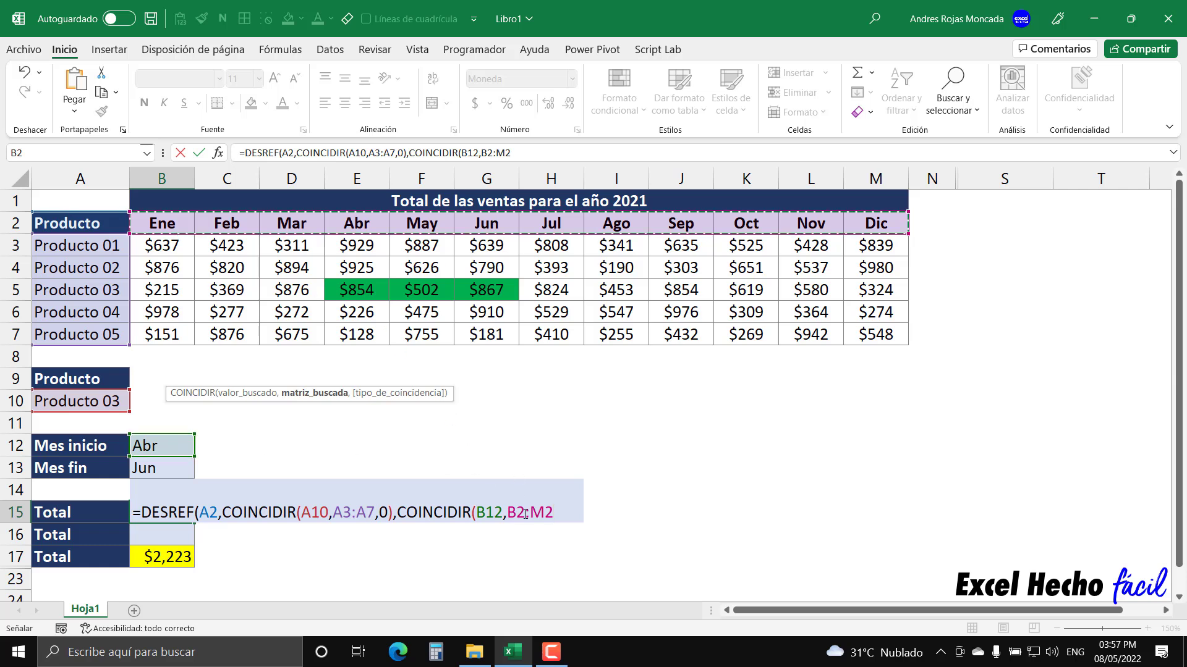
text(,)
key(Down)
key(Tab)
text())
Copy the columns argument's COINCIDIR, evaluate it in place to check the start month's position, and restore the expression.
drag(397, 513, 594, 511)
key(ctrl+c)
text(4)
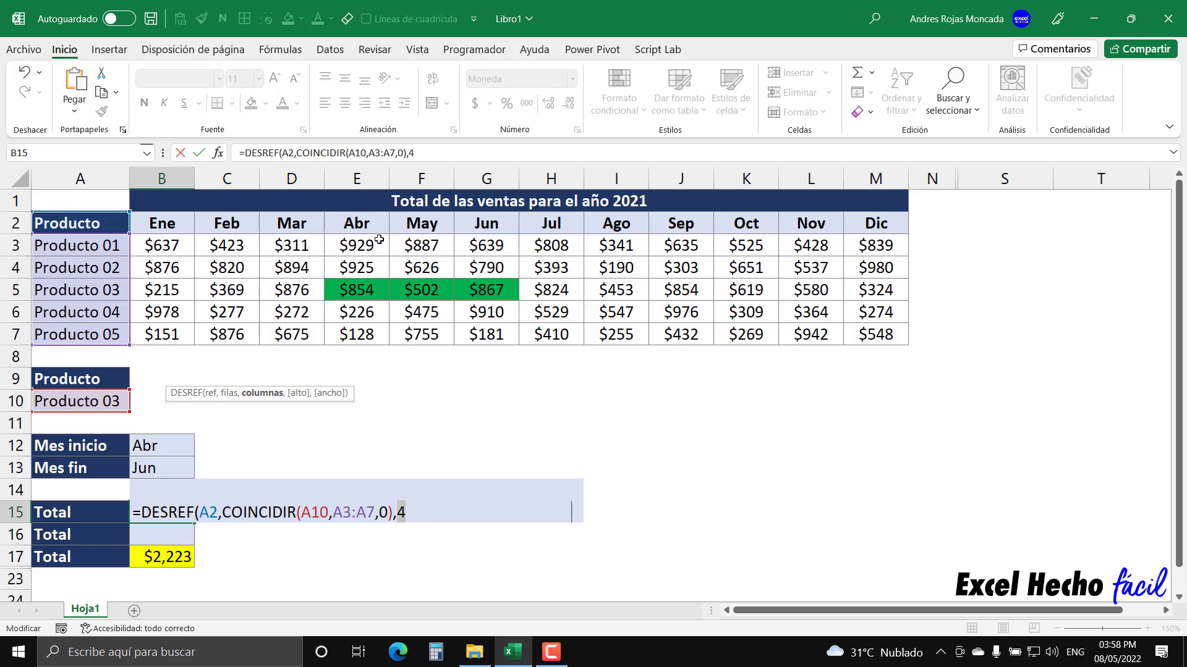
key(ctrl+v)
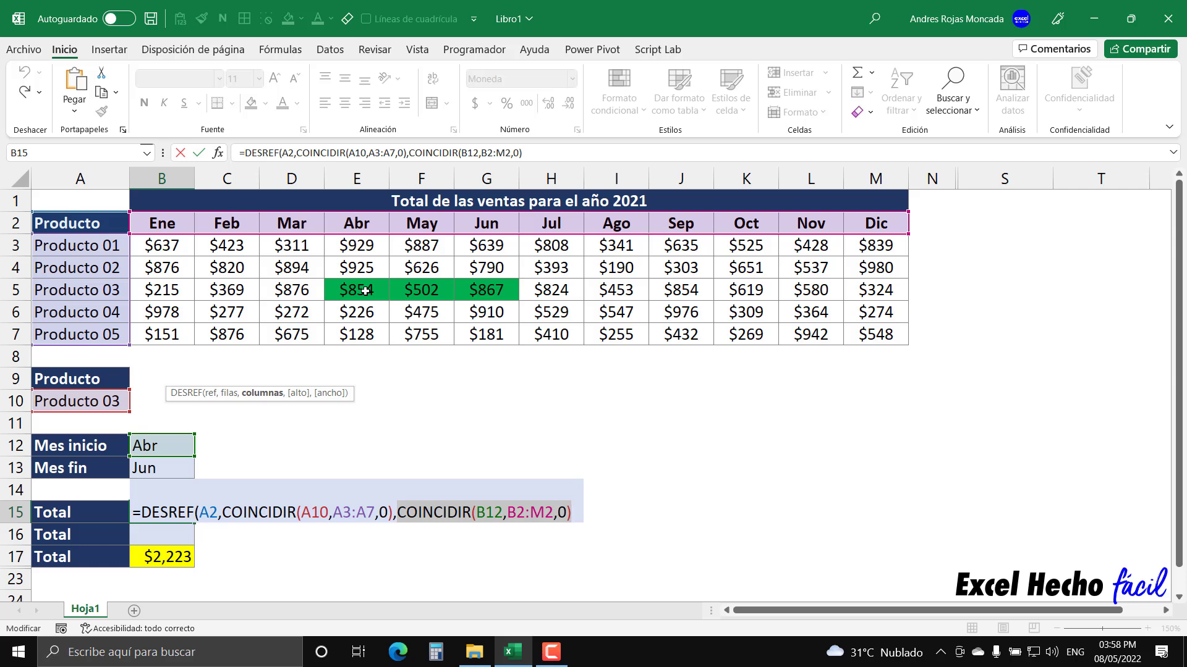
Set the height argument of DESREF to 1 and continue to the width argument.
click(578, 512)
text(,)
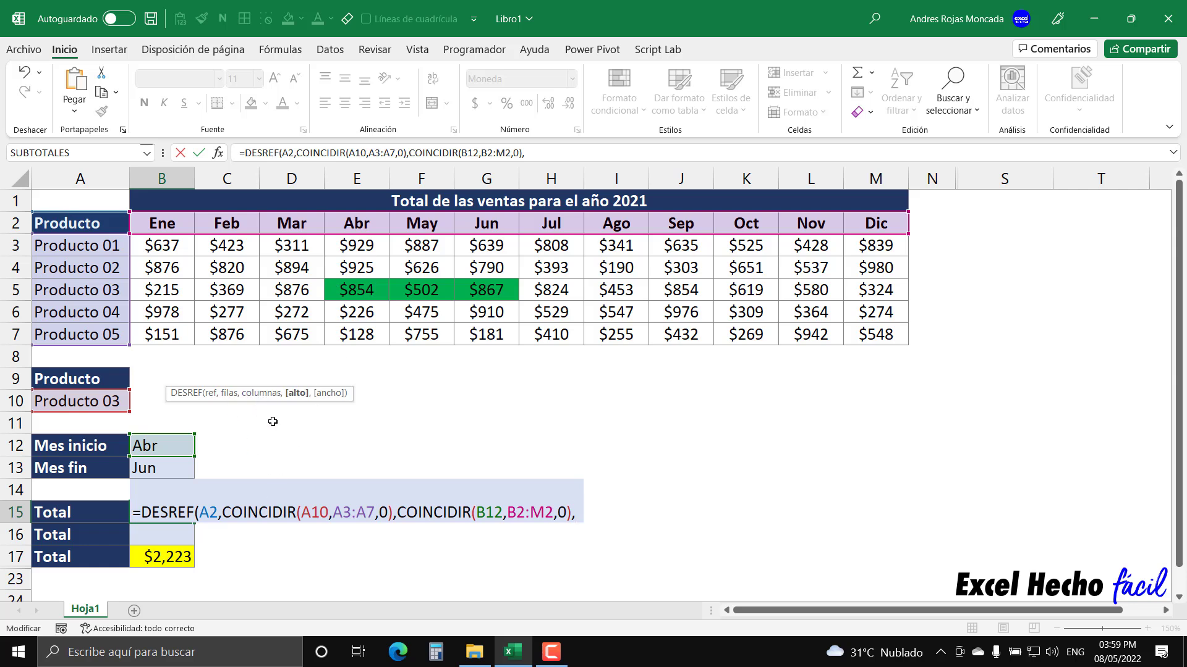
text(1)
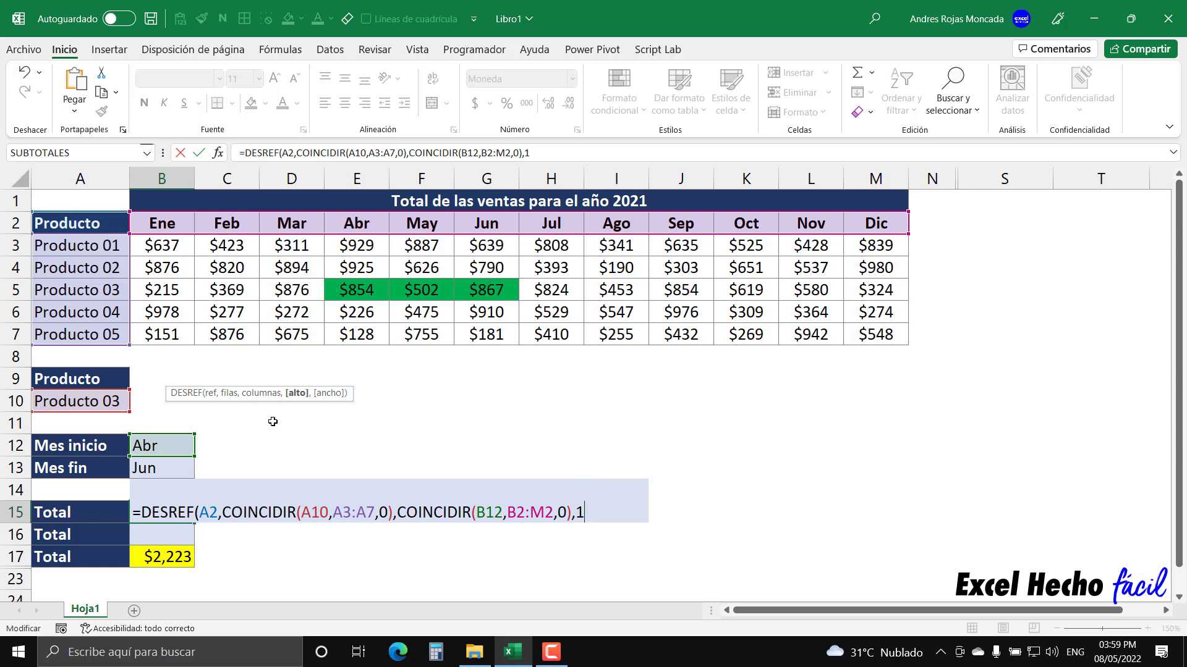
click(298, 393)
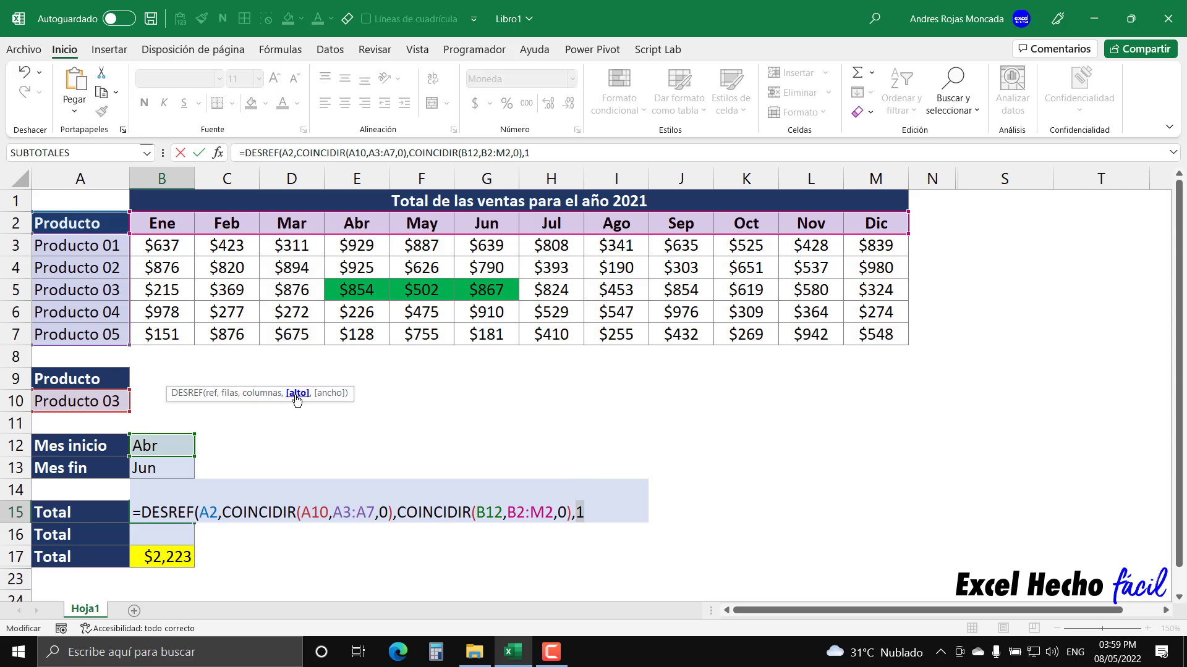
click(589, 513)
text(,)
Mark Producto 03's starting Abr cell and its Abr to Jun range, clear the marks, and review the columns argument.
drag(320, 277, 375, 296)
drag(318, 274, 392, 307)
drag(312, 265, 525, 312)
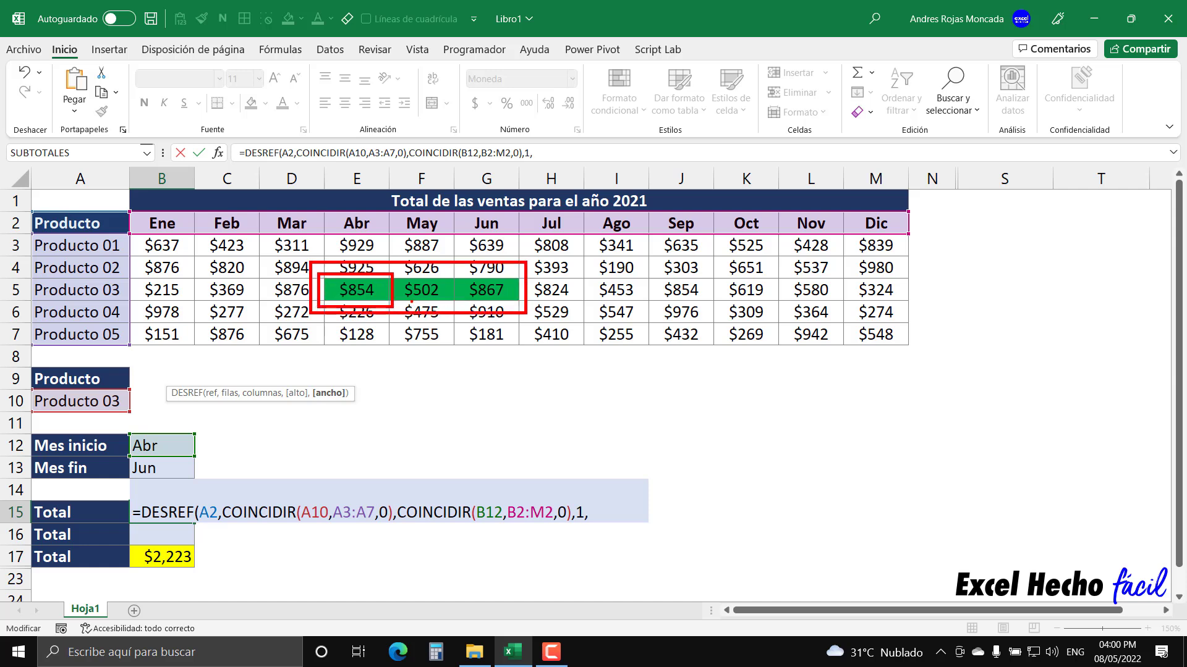
drag(376, 286, 394, 230)
drag(445, 286, 458, 226)
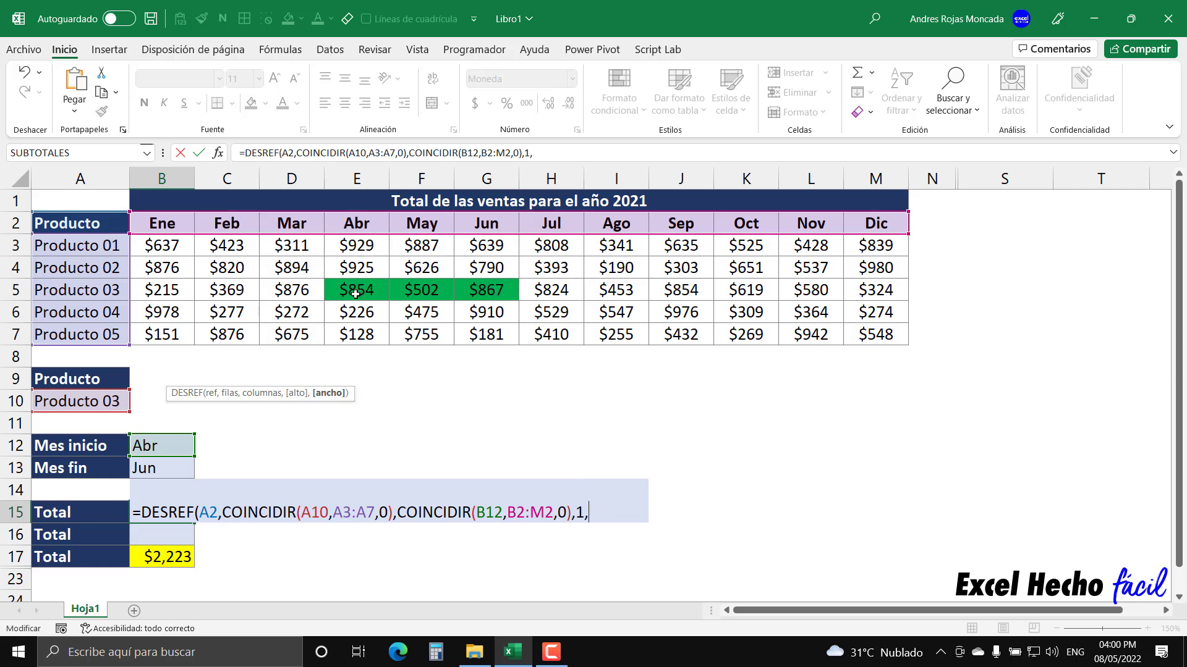
click(263, 393)
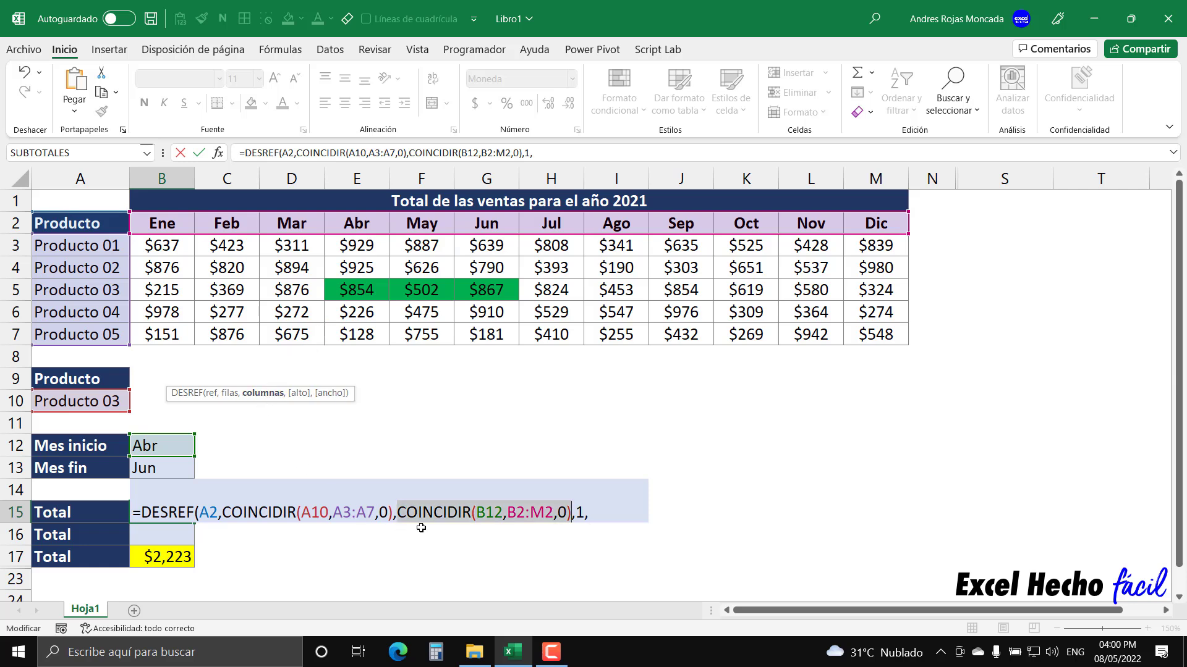
click(604, 515)
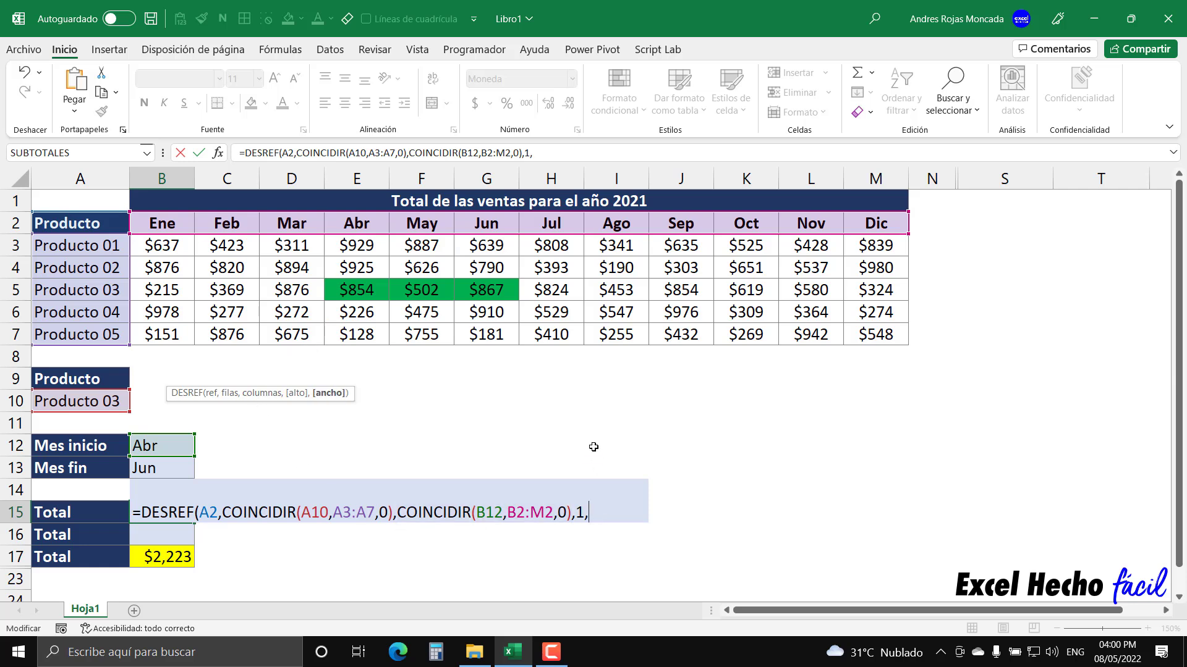
Enter COINCIDIR(B13,B2:M2,0) as the width argument, finding the end month in the month headers with an exact match.
text(coio)
key(BackSpace)
key(Tab)
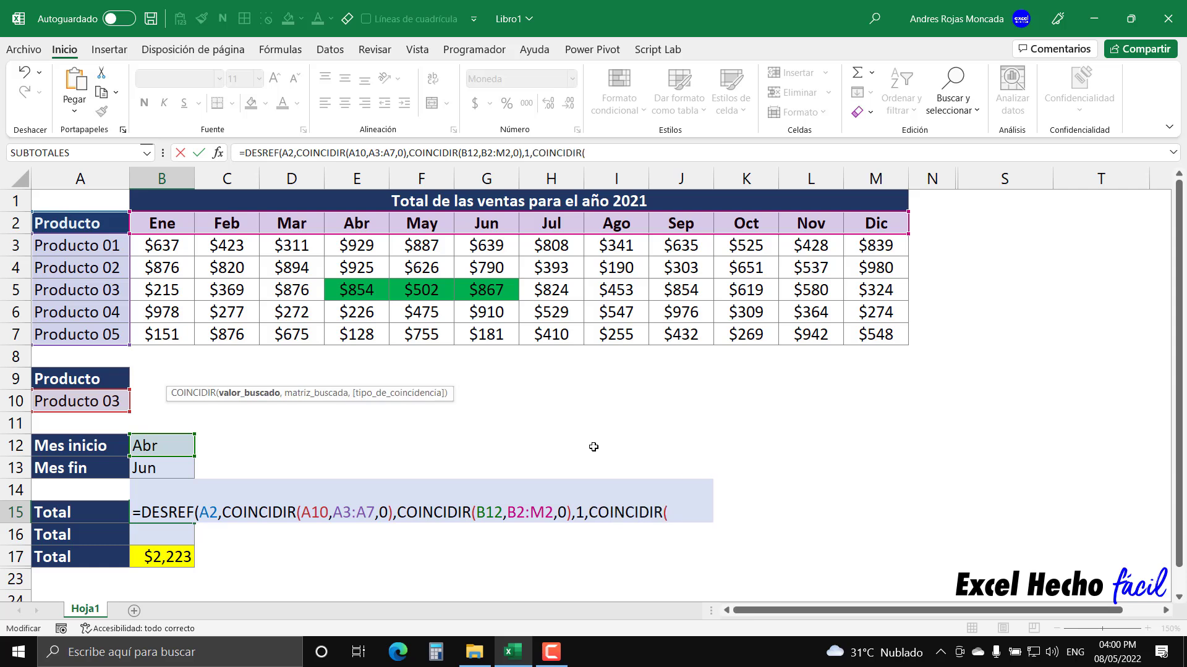
click(172, 471)
text(,)
drag(154, 226, 879, 228)
text(,0))
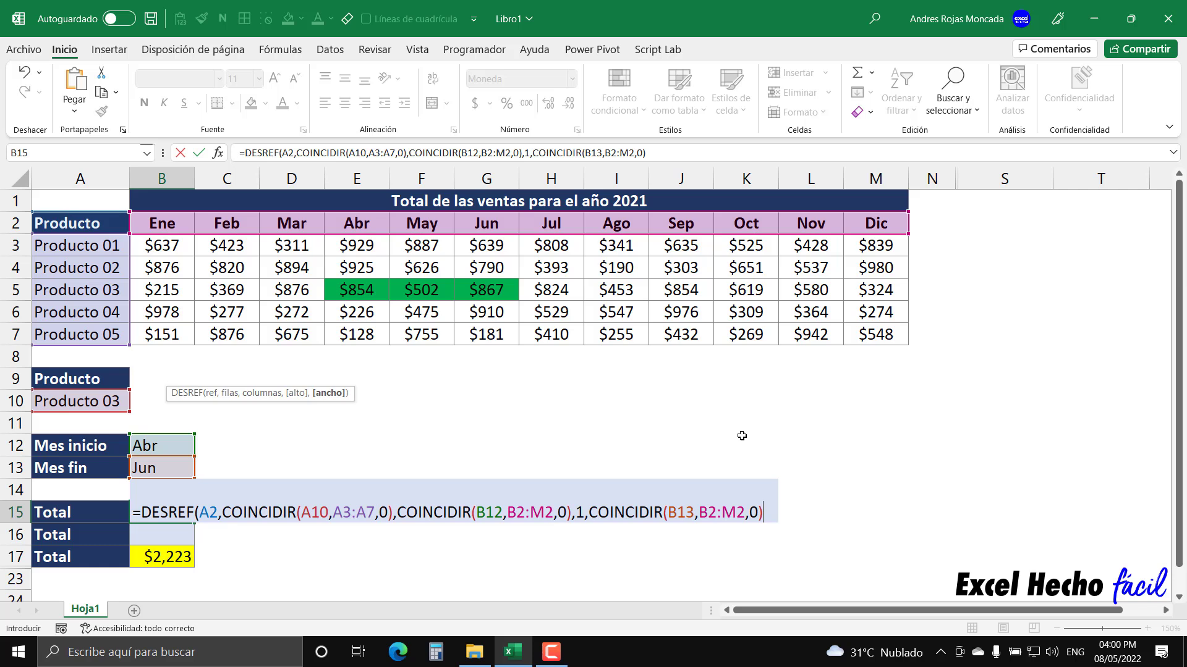
Copy the width argument's COINCIDIR, evaluate it in place to check the end month's position, and restore the expression.
drag(589, 512, 764, 512)
key(ctrl+c)
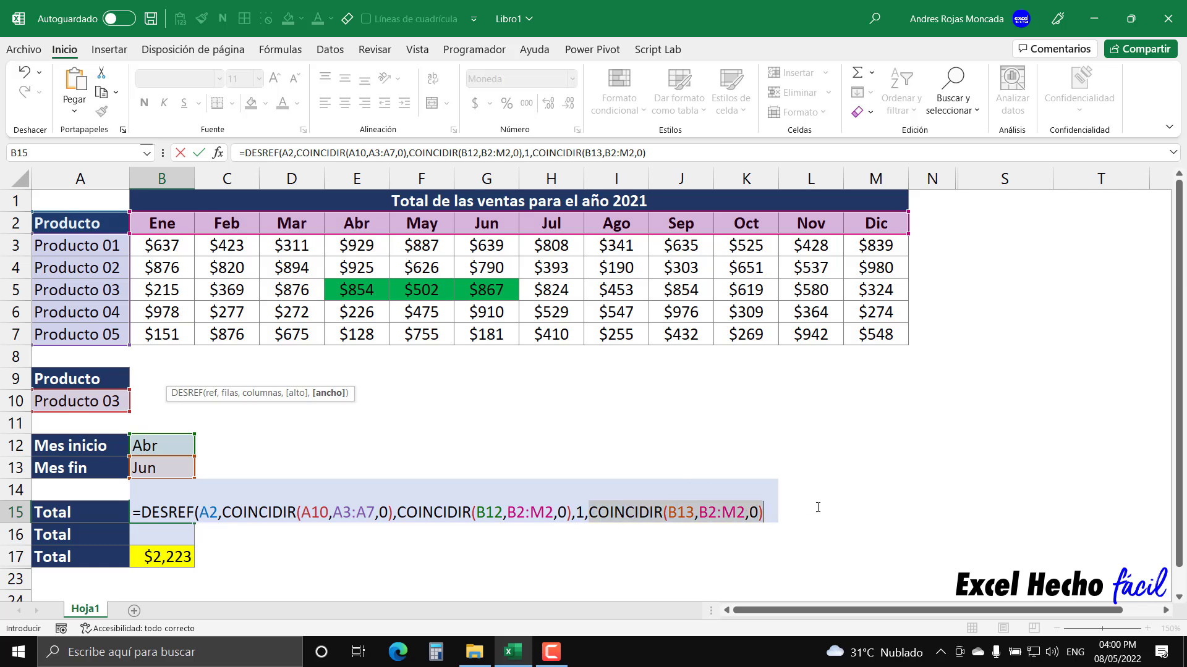
text(6)
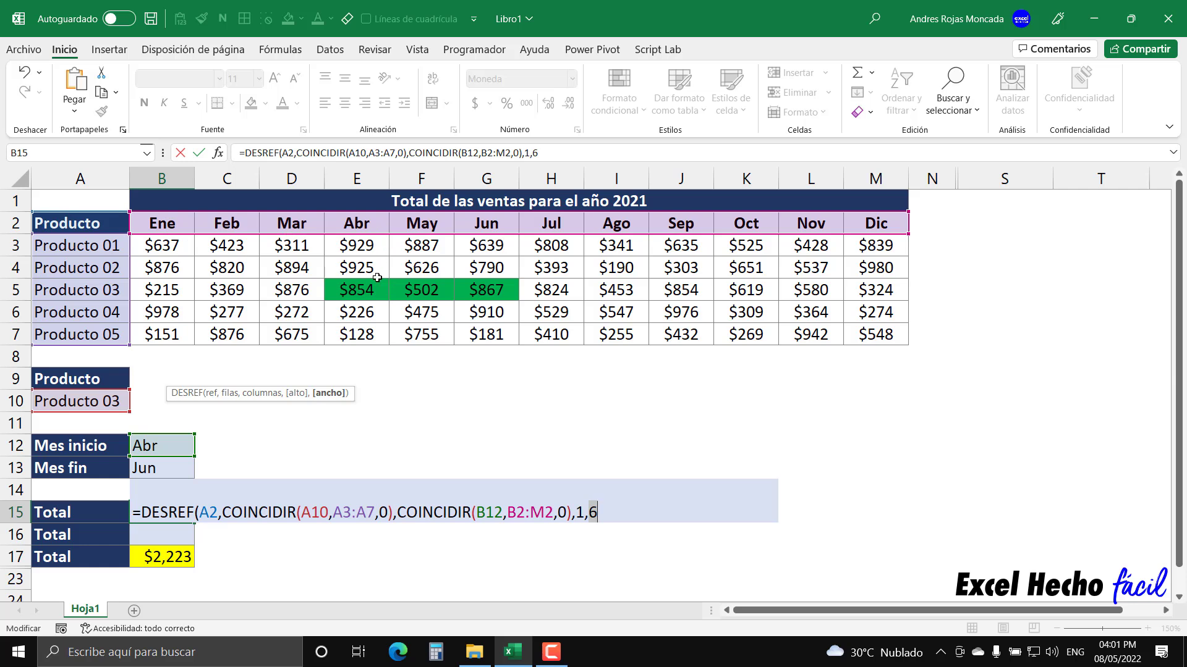
key(ctrl+v)
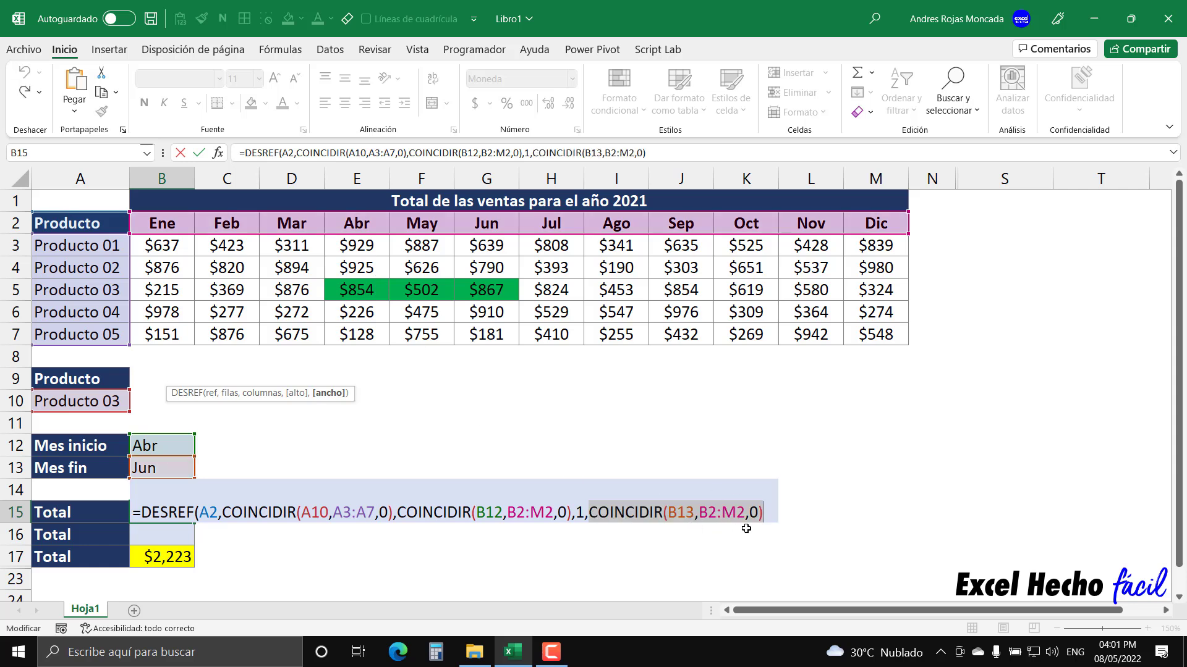
click(766, 514)
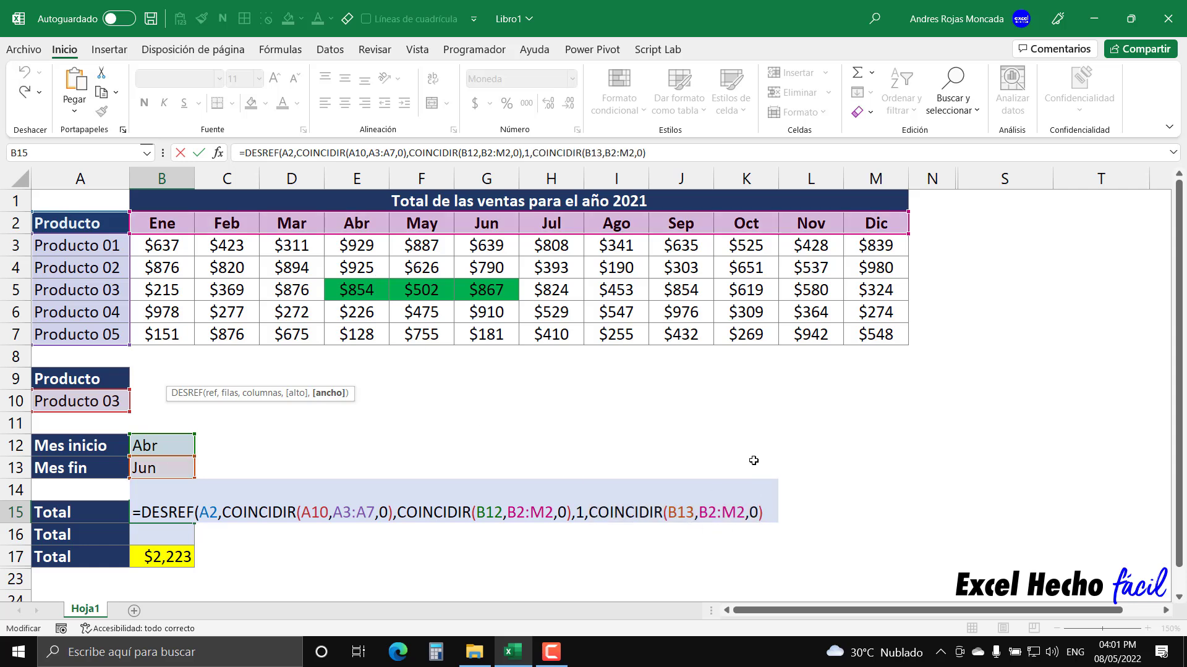
Subtract the start month's COINCIDIR(B12,B2:M2,0) from the end month's COINCIDIR in the width argument.
text(-)
drag(397, 513, 571, 515)
key(ctrl+c)
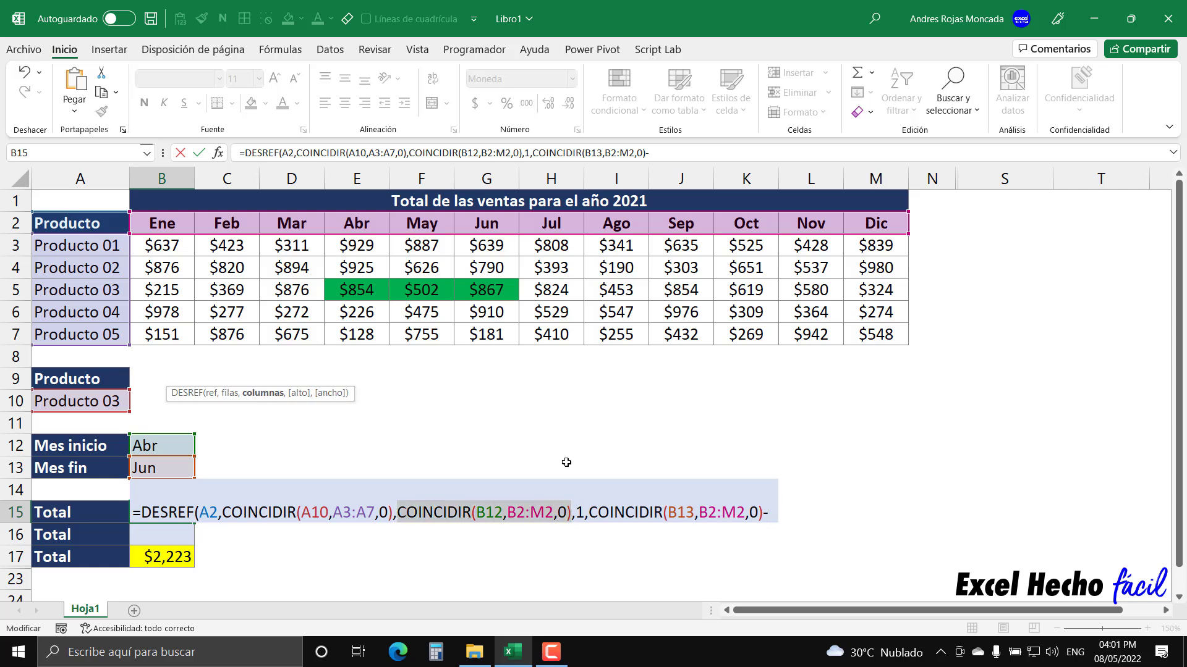
click(767, 515)
text(-)
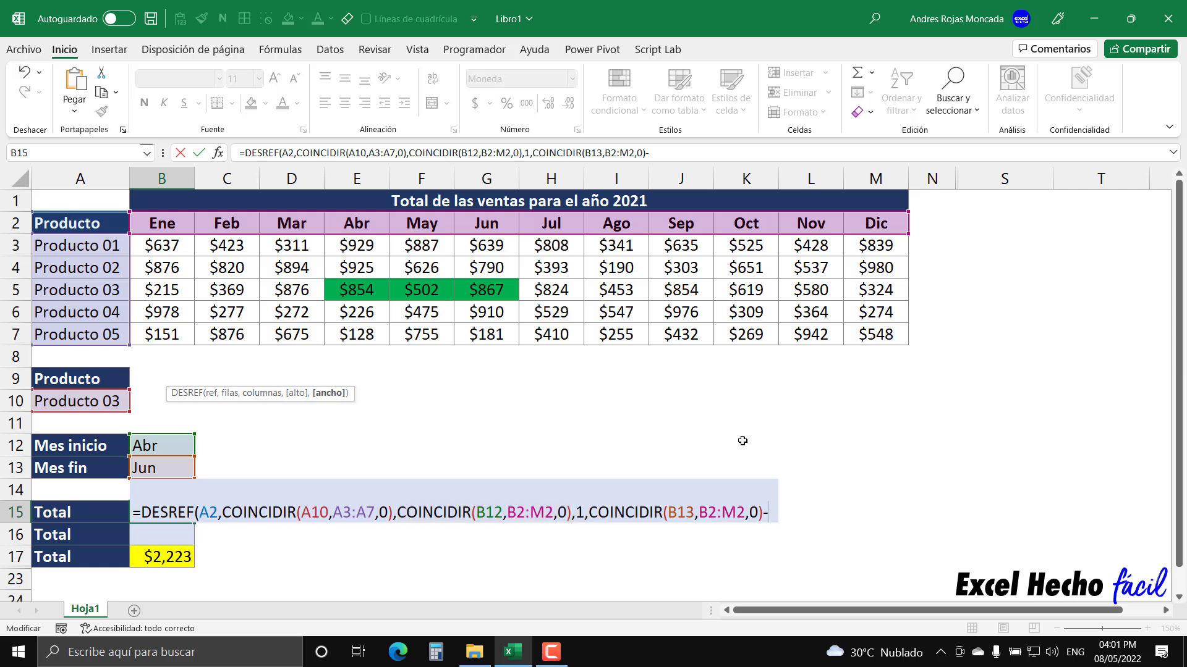
key(ctrl+v)
Evaluate the difference between the two COINCIDIR functions in place to check the width, and restore the expression.
drag(589, 512, 944, 513)
text(2)
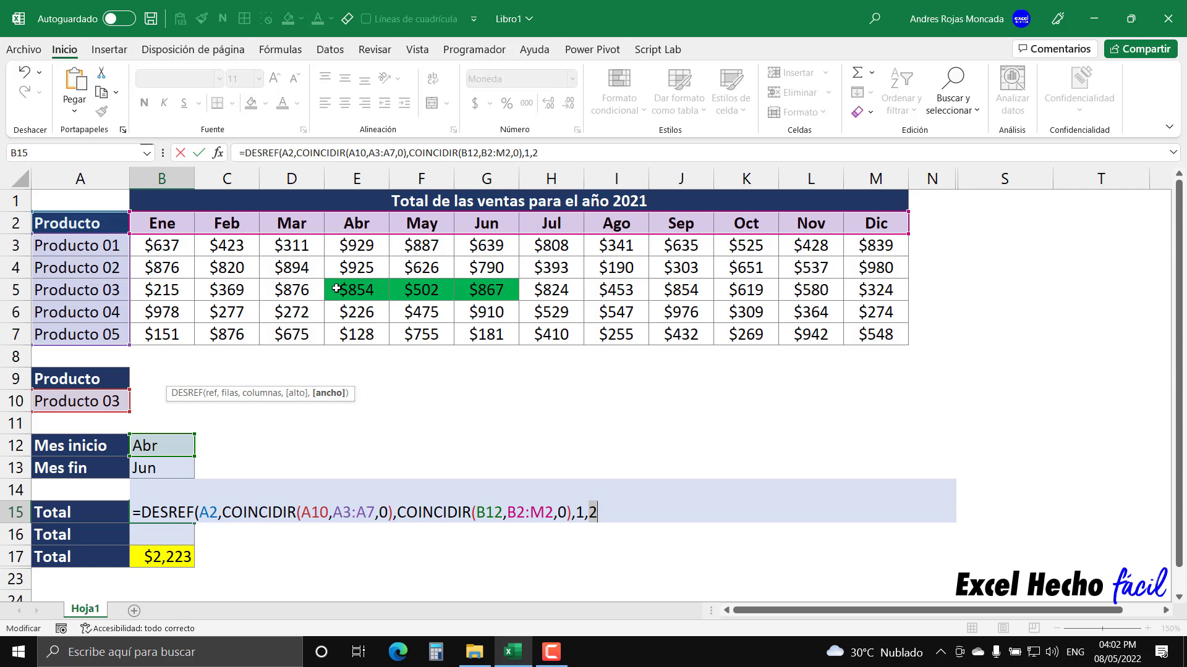
key(ctrl+z)
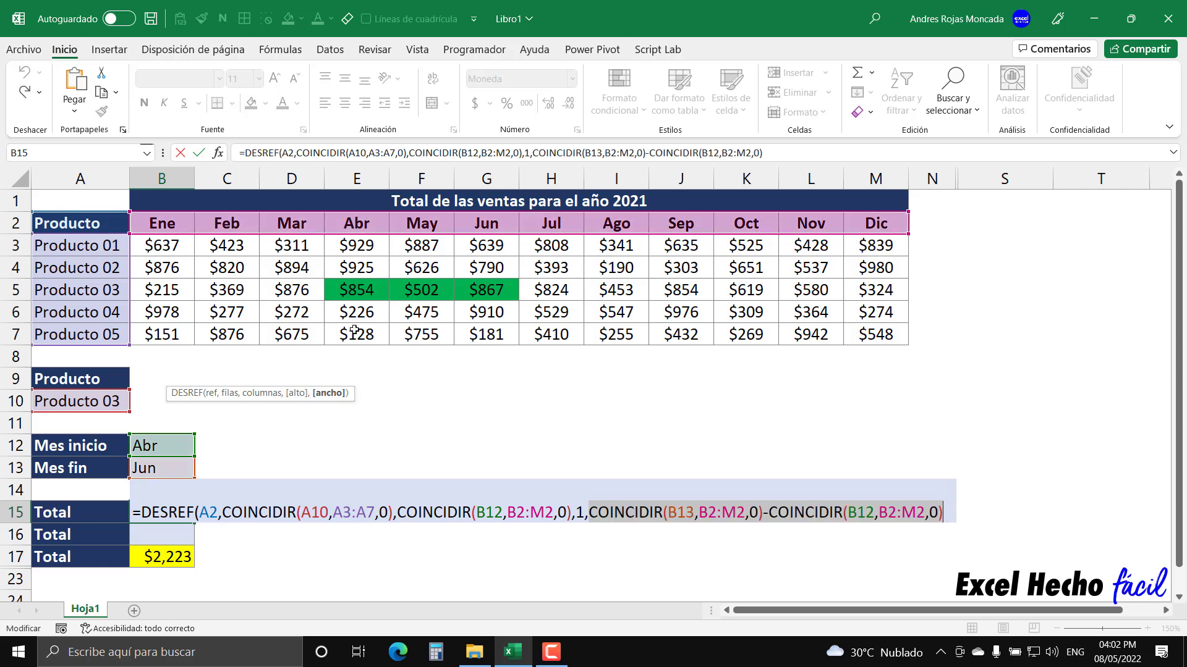
Add 1 to the width argument, close DESREF, and evaluate the width in place before restoring its expression.
click(944, 508)
text(+1))
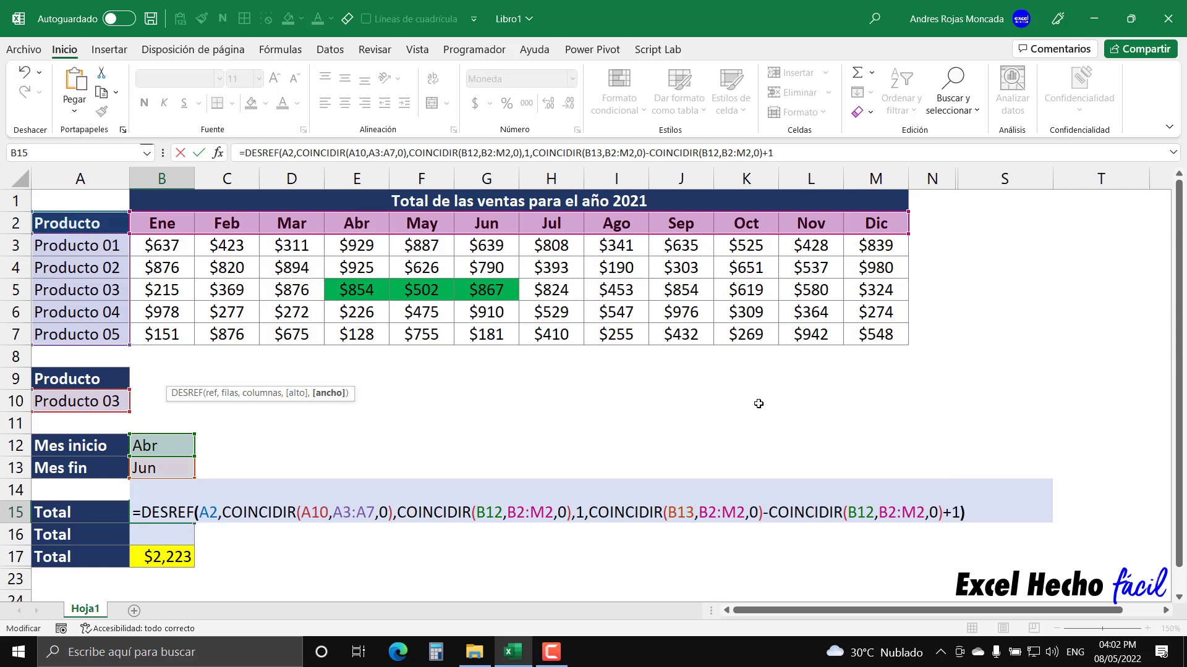
drag(589, 515, 961, 516)
key(ctrl+c)
text(3)
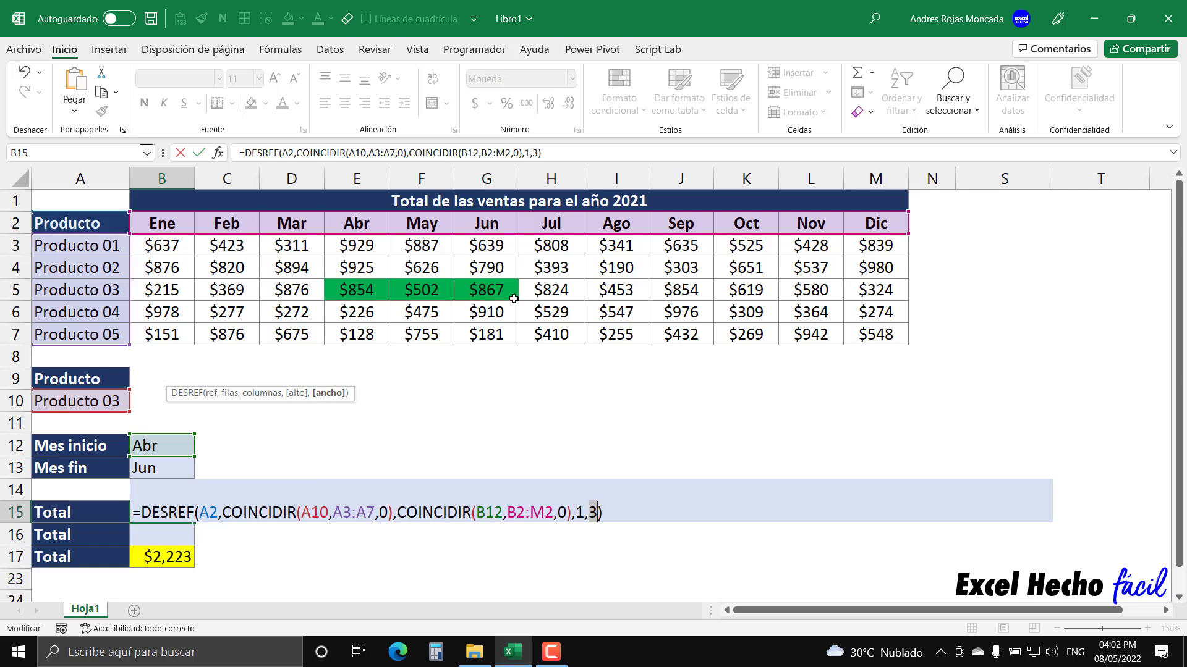
key(ctrl+v)
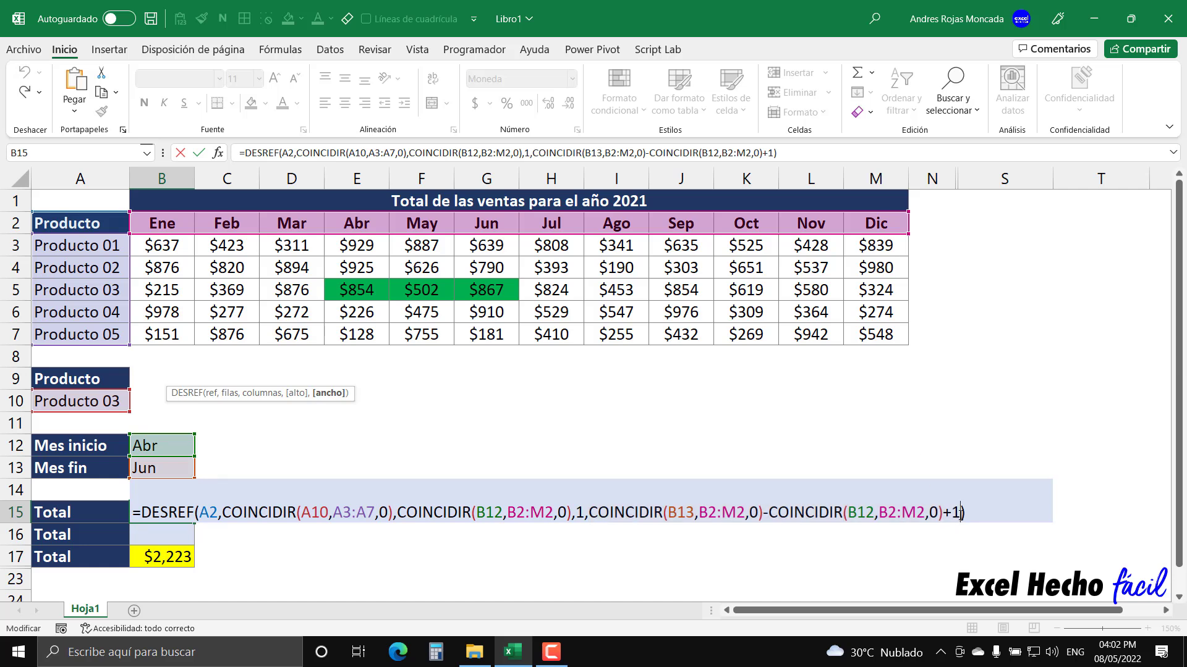
Remove the +1 from the width argument and set the end month COINCIDIR's lookup range to A2:M2.
key(BackSpace)
key(BackSpace)
drag(699, 510, 744, 510)
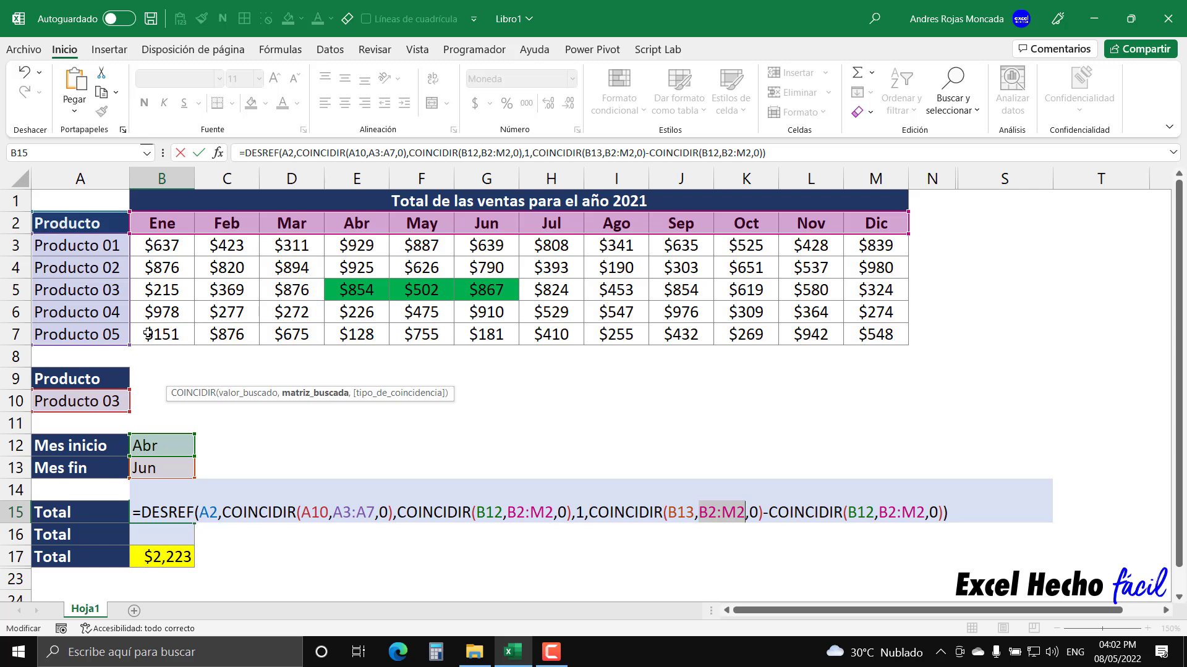
key(Delete)
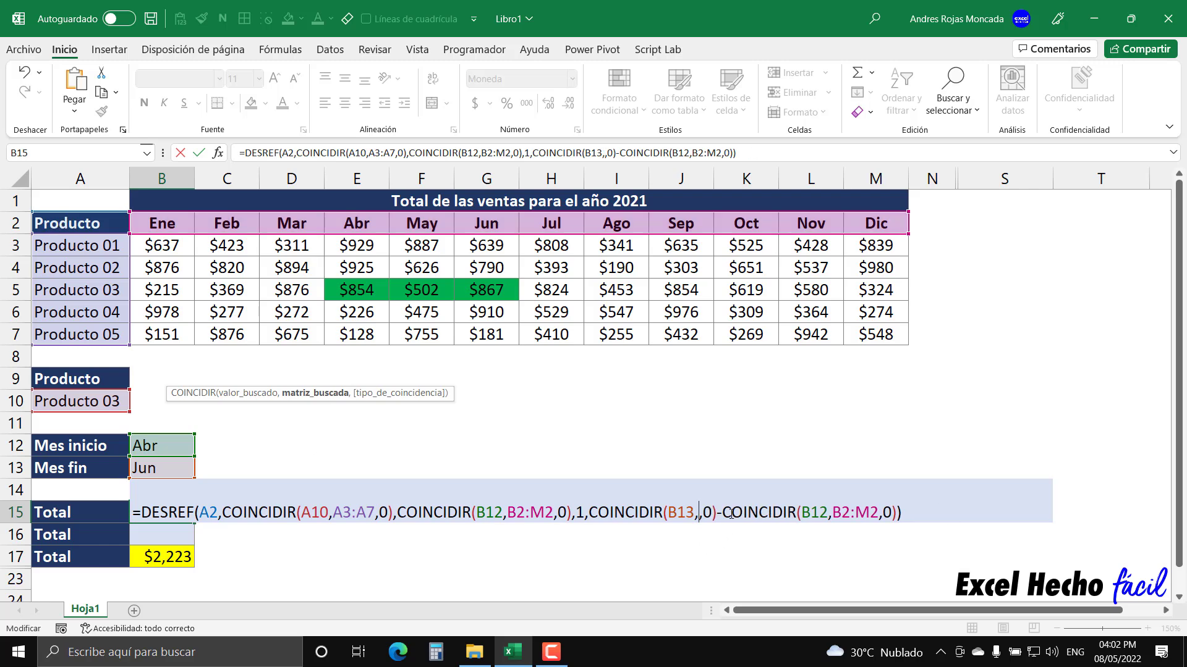
drag(71, 226, 855, 229)
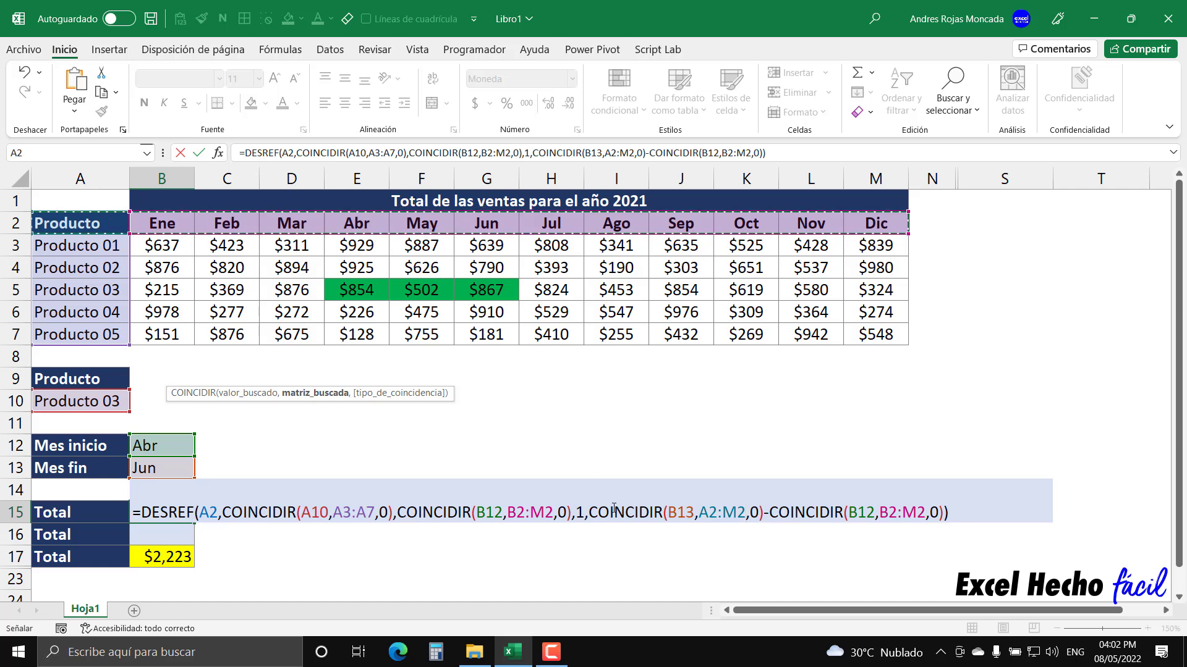
Evaluate the end month's COINCIDIR and the whole width difference in place, restoring the expression after each check.
drag(588, 512, 764, 513)
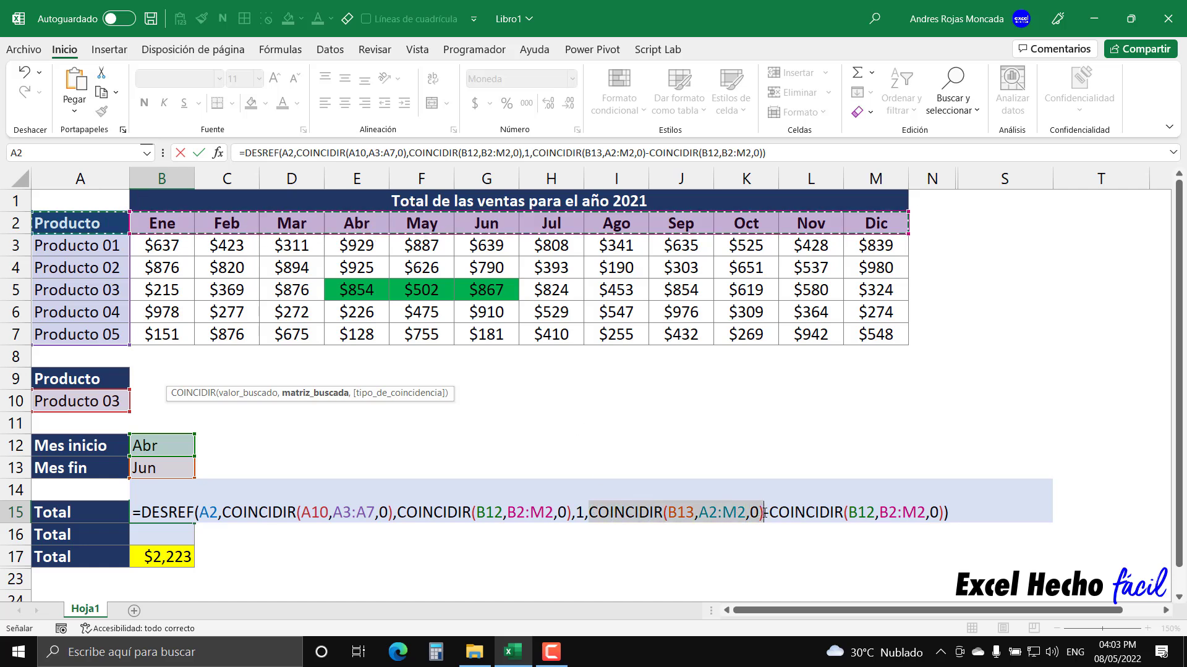
text(7)
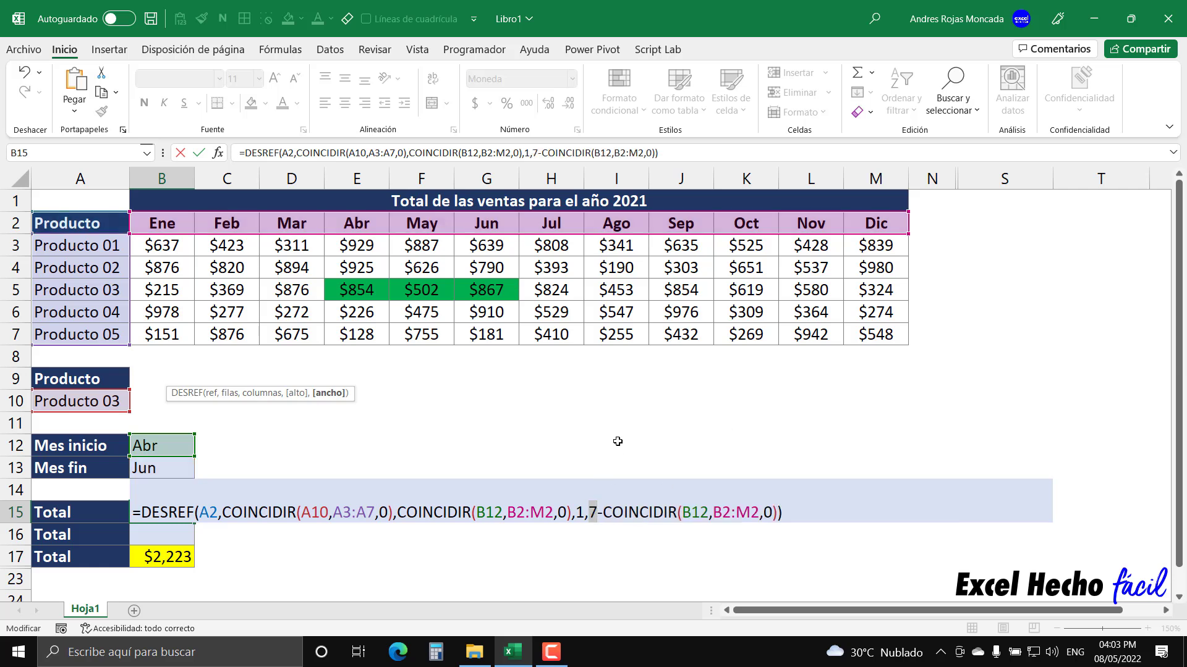
key(ctrl+z)
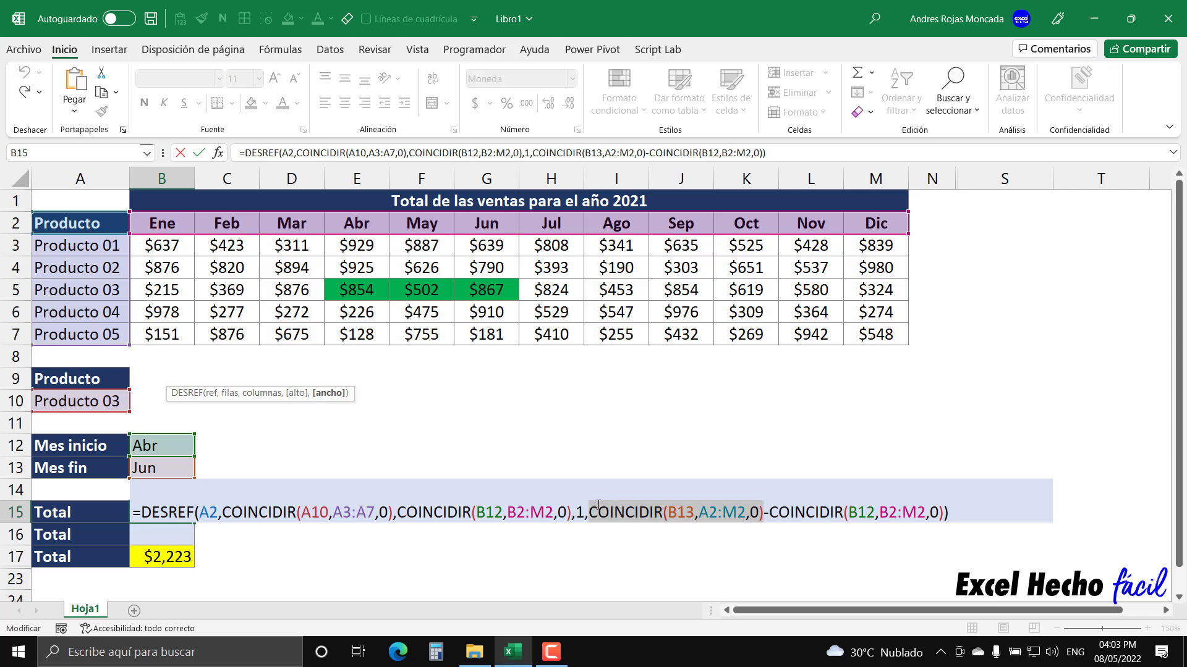
drag(589, 512, 945, 512)
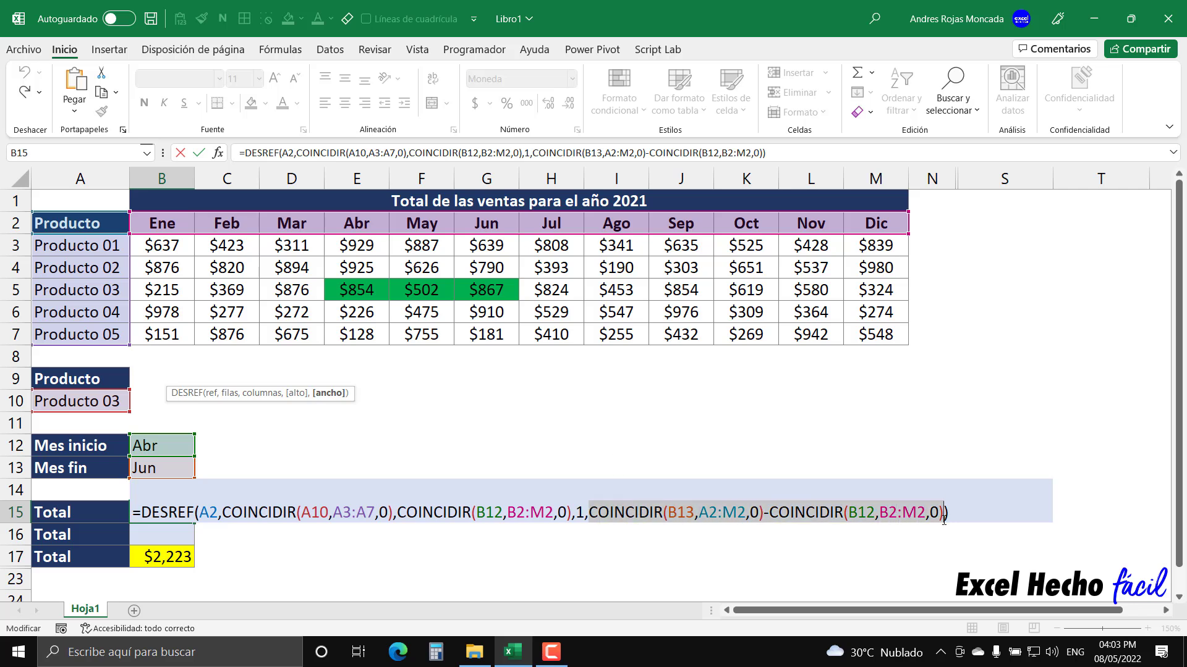
text(3)
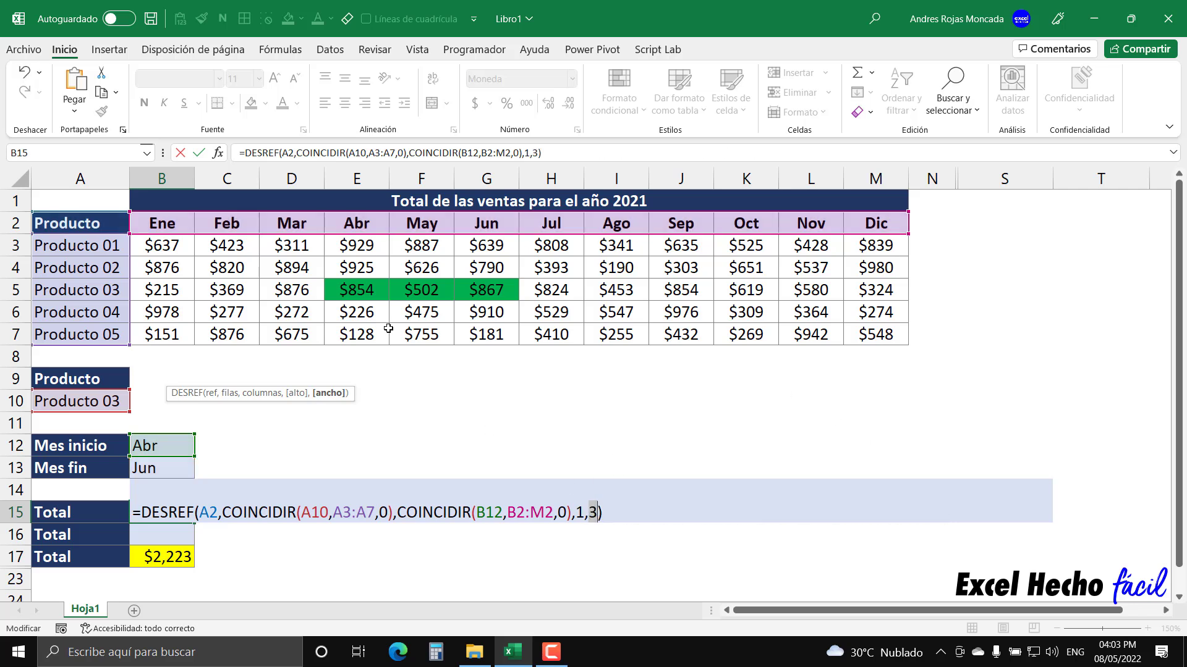
key(ctrl+z)
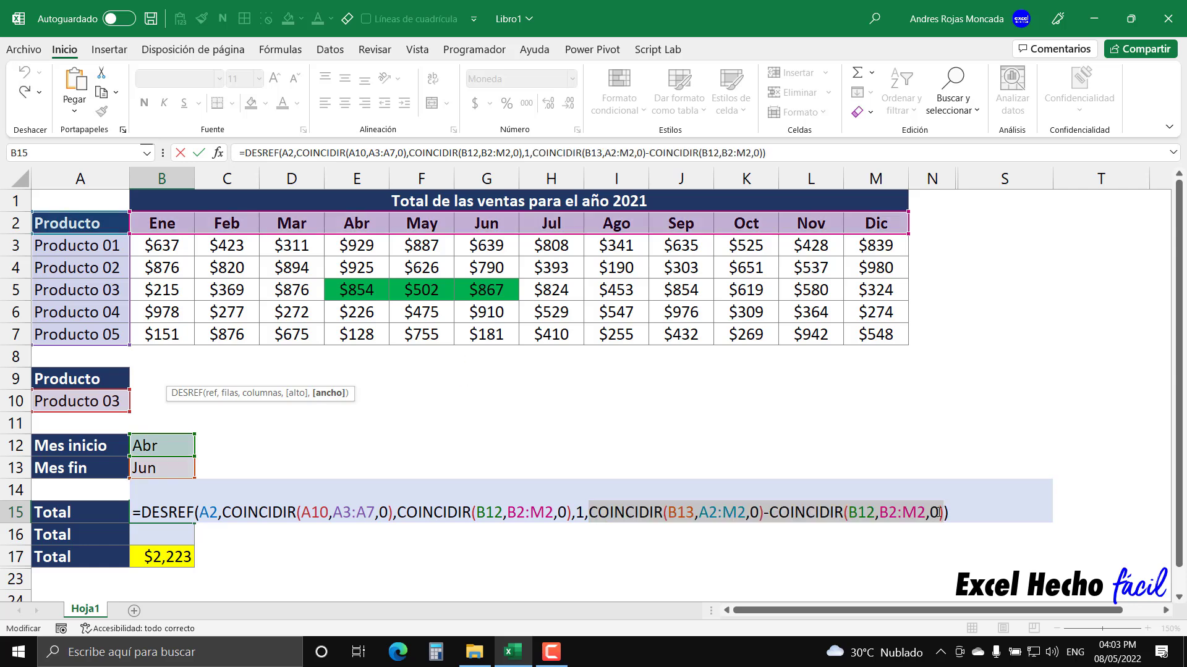
key(End)
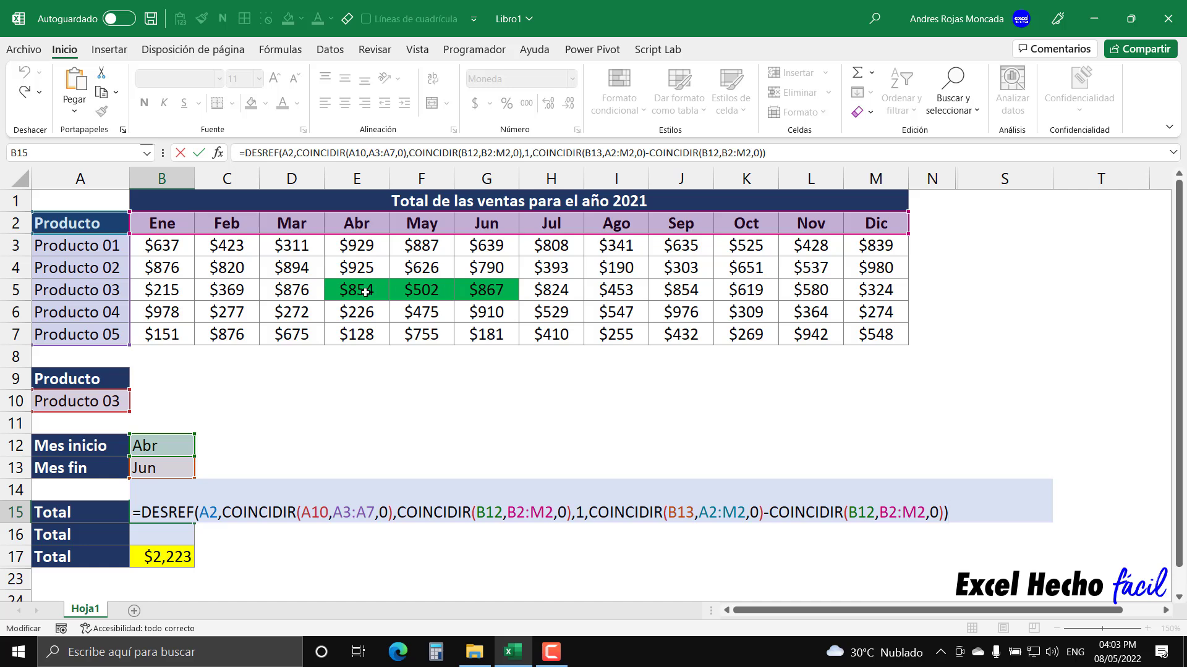
Evaluate the complete DESREF formula in place, link its values to Producto 03's Abr to Jun cells with arrows, and restore the formula.
drag(949, 512, 132, 506)
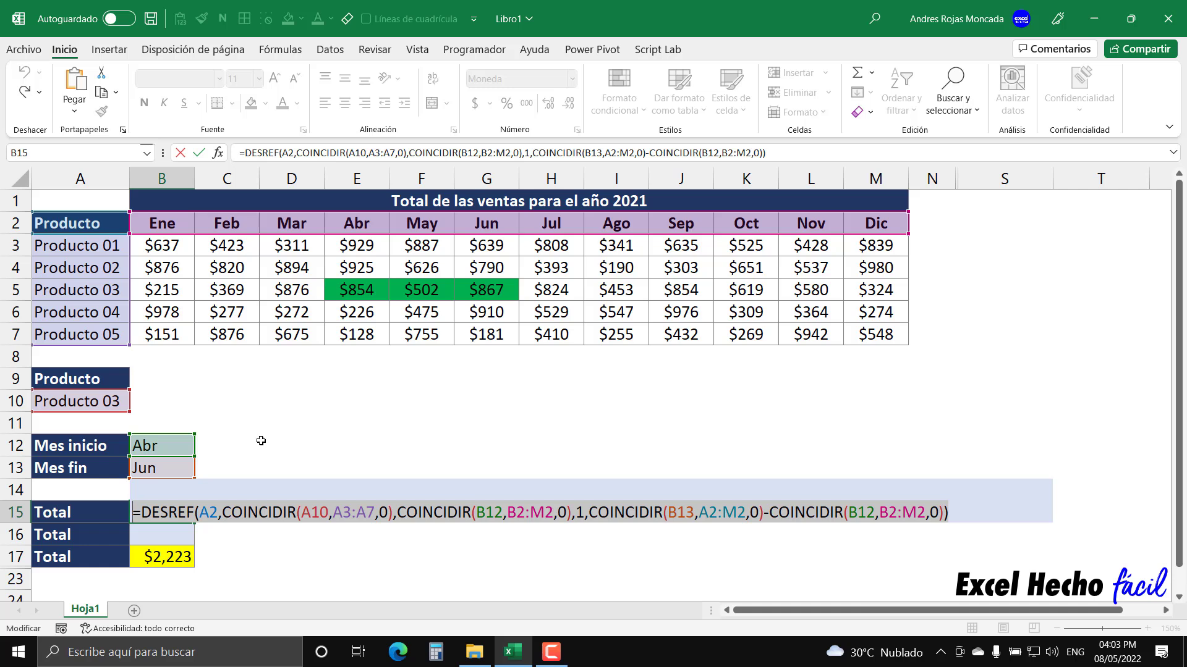
key(F9)
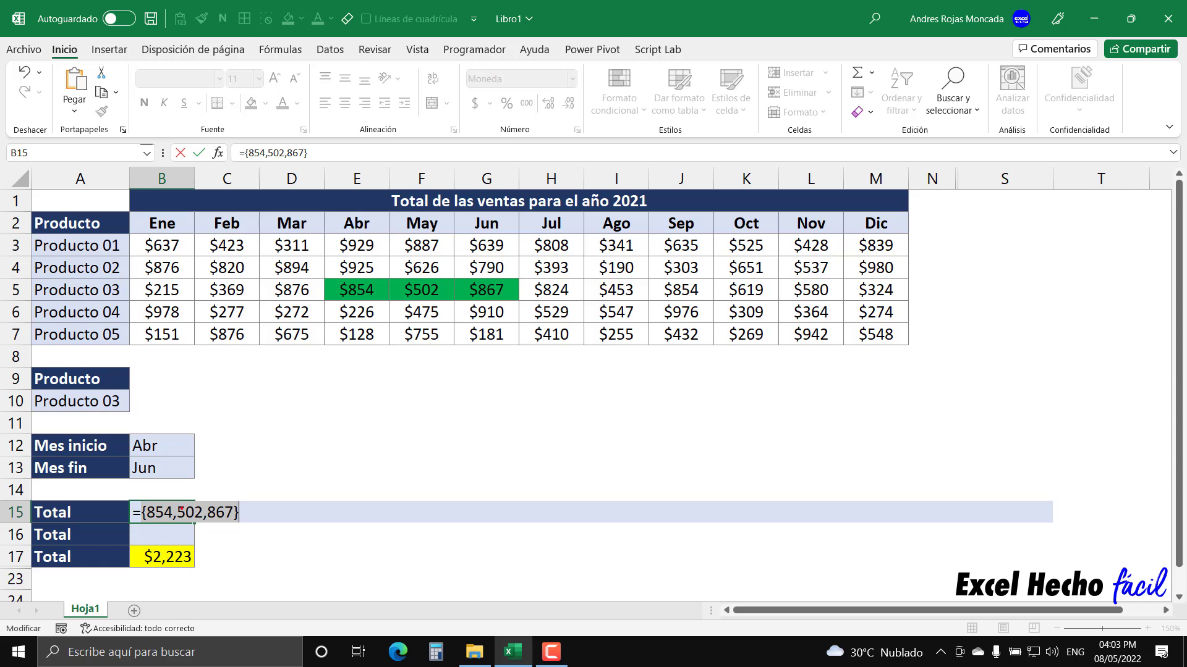
drag(166, 496, 343, 304)
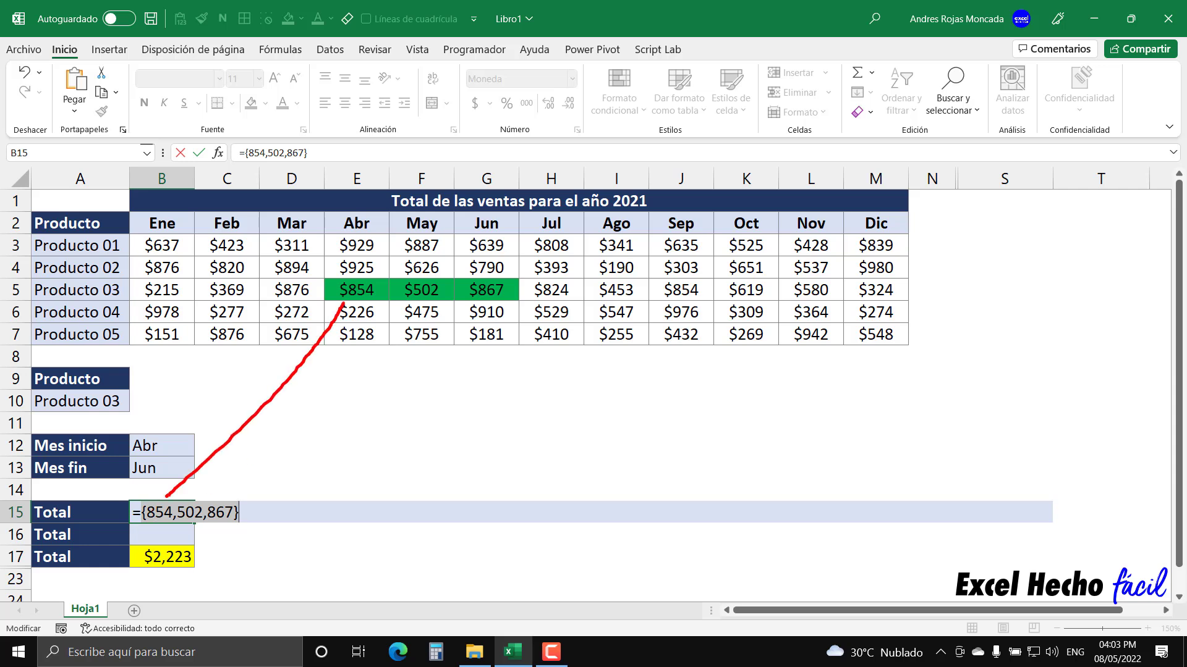
drag(166, 496, 345, 298)
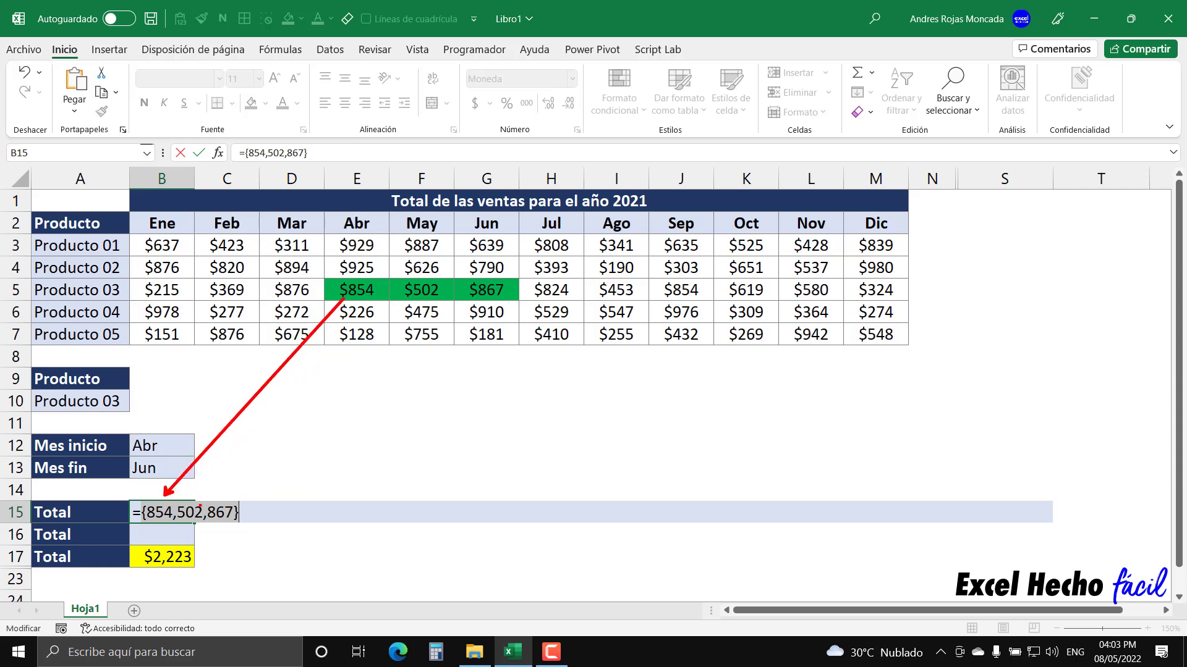
drag(191, 498, 235, 470)
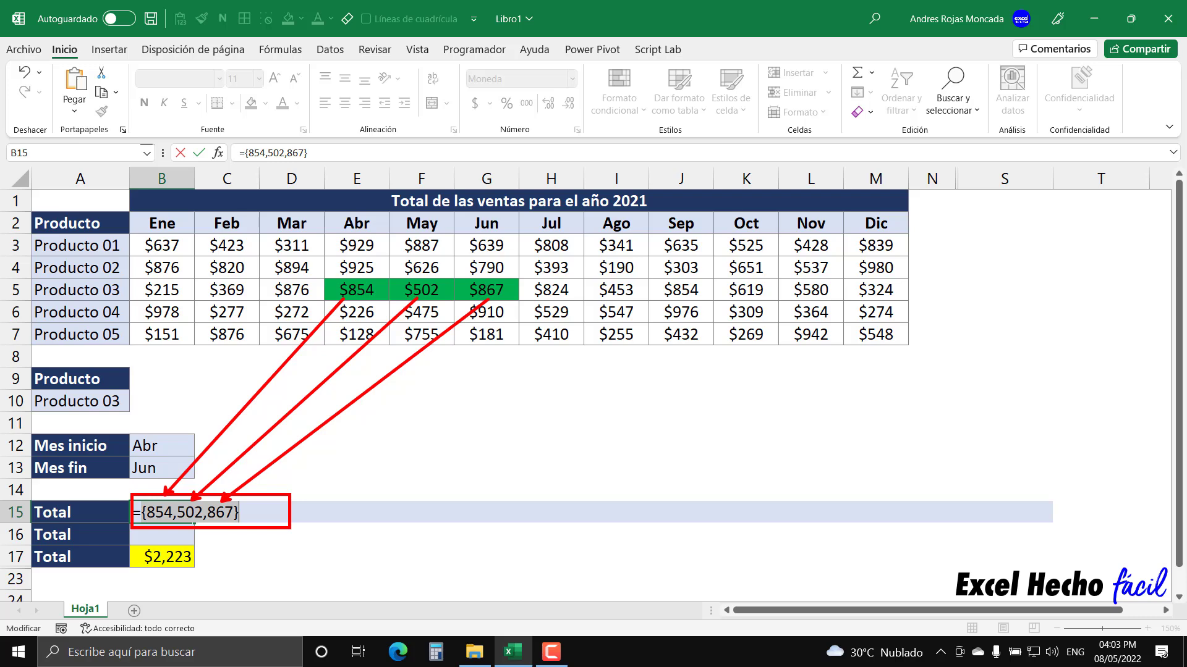
key(ctrl+z)
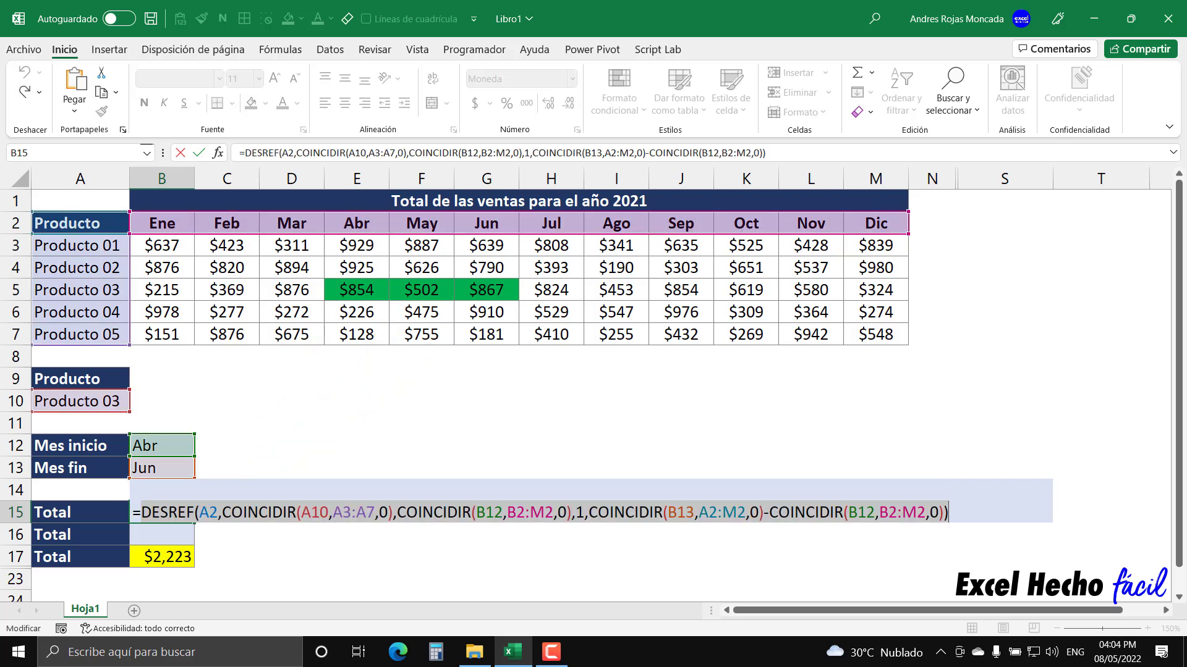
Wrap the DESREF formula in SUMA, confirm it in B15, and review the finished formula.
click(141, 513)
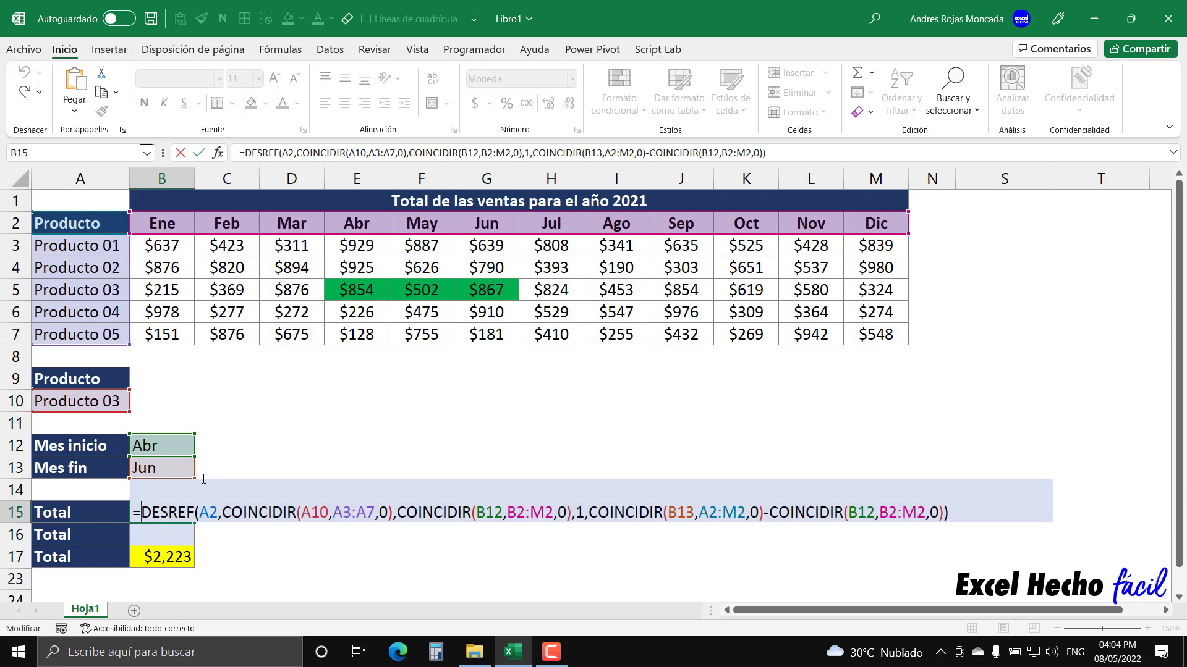
text(sum)
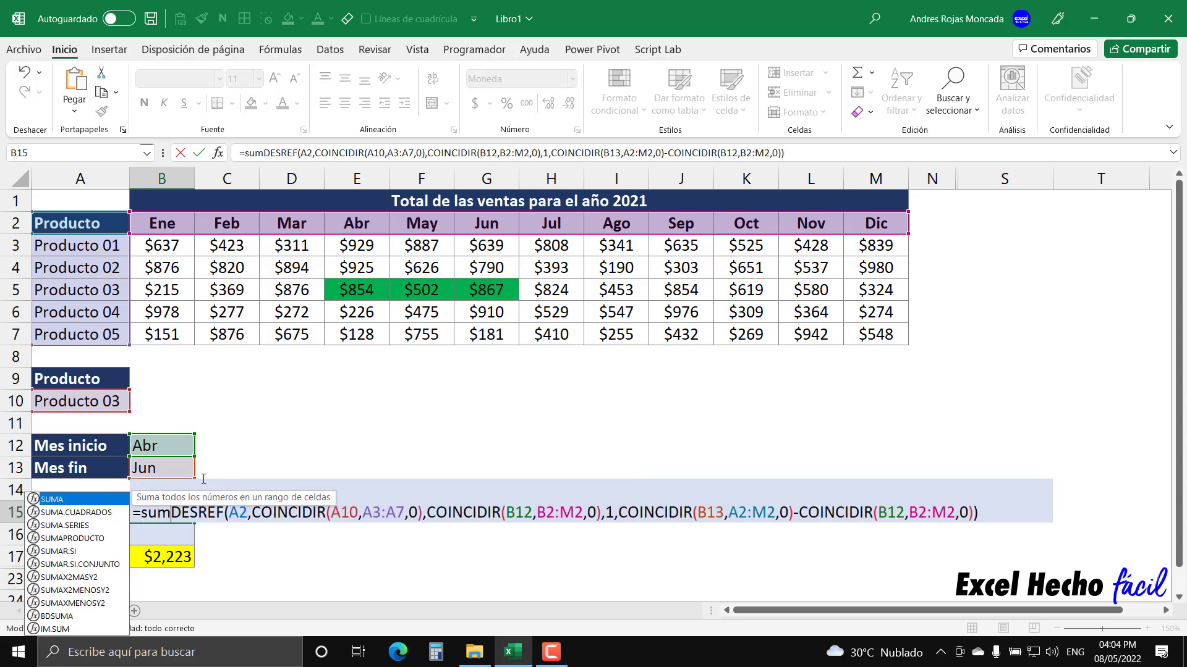
key(Tab)
key(ctrl+shift+End)
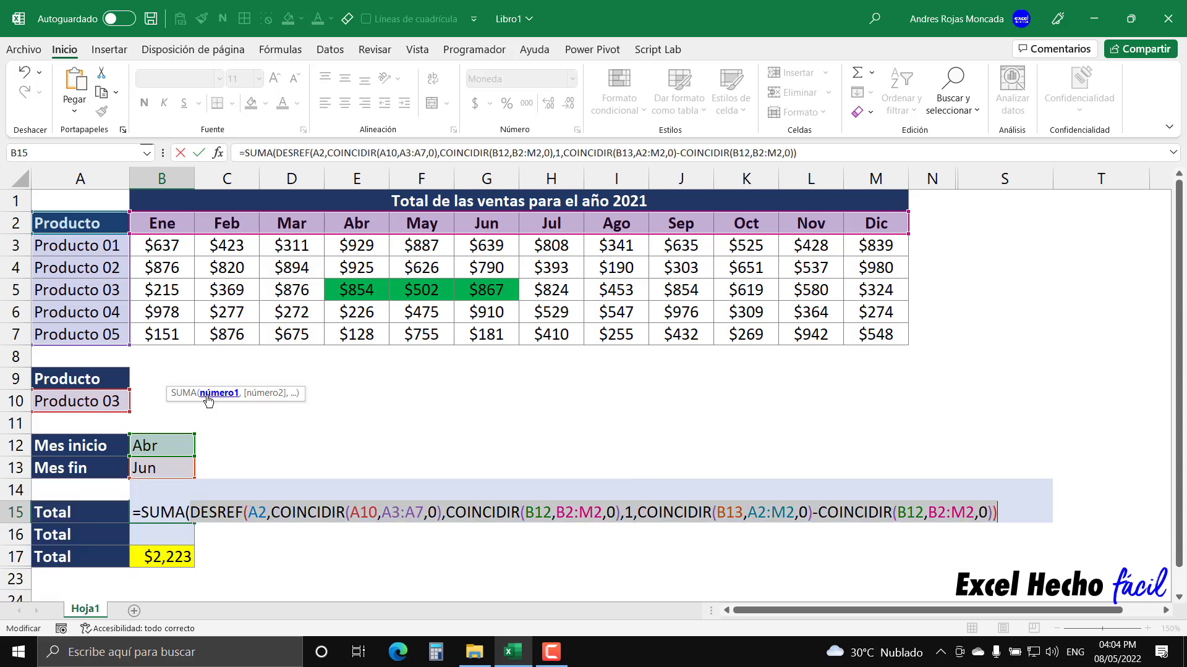
click(1021, 510)
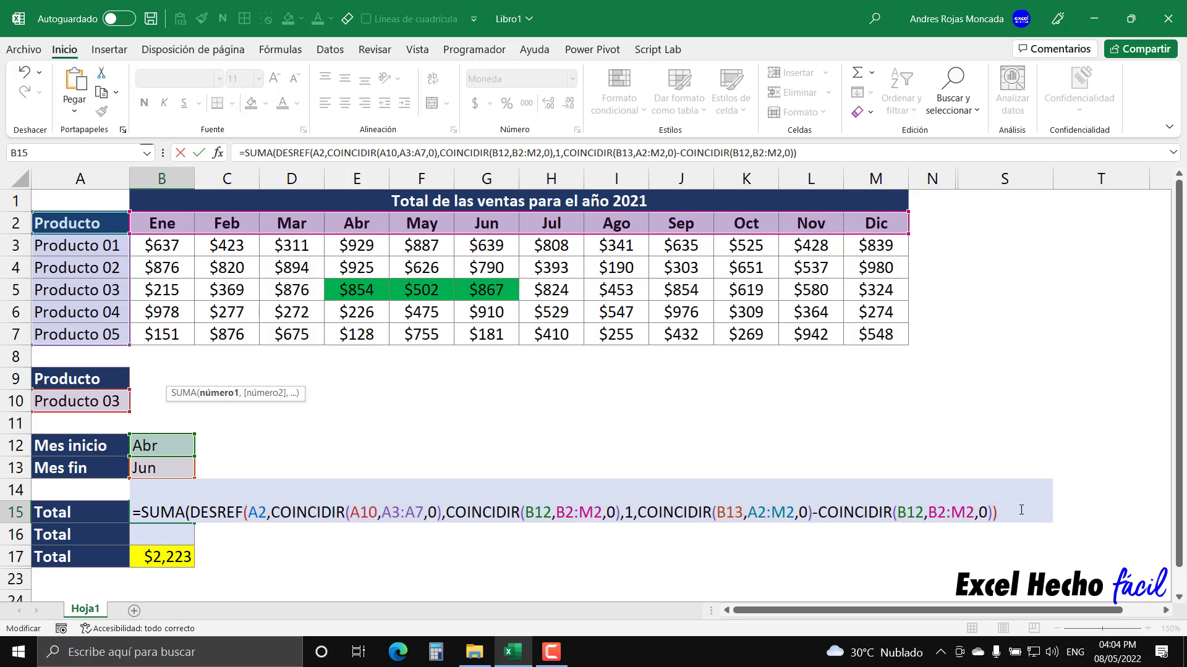
text())
key(Return)
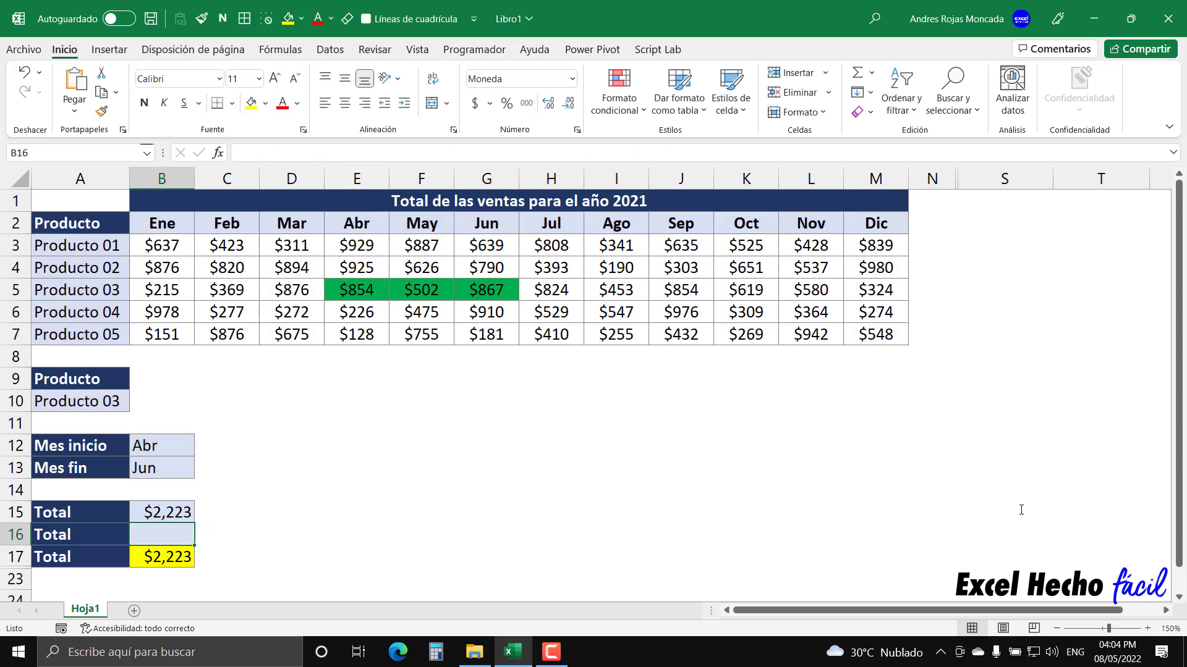
click(162, 512)
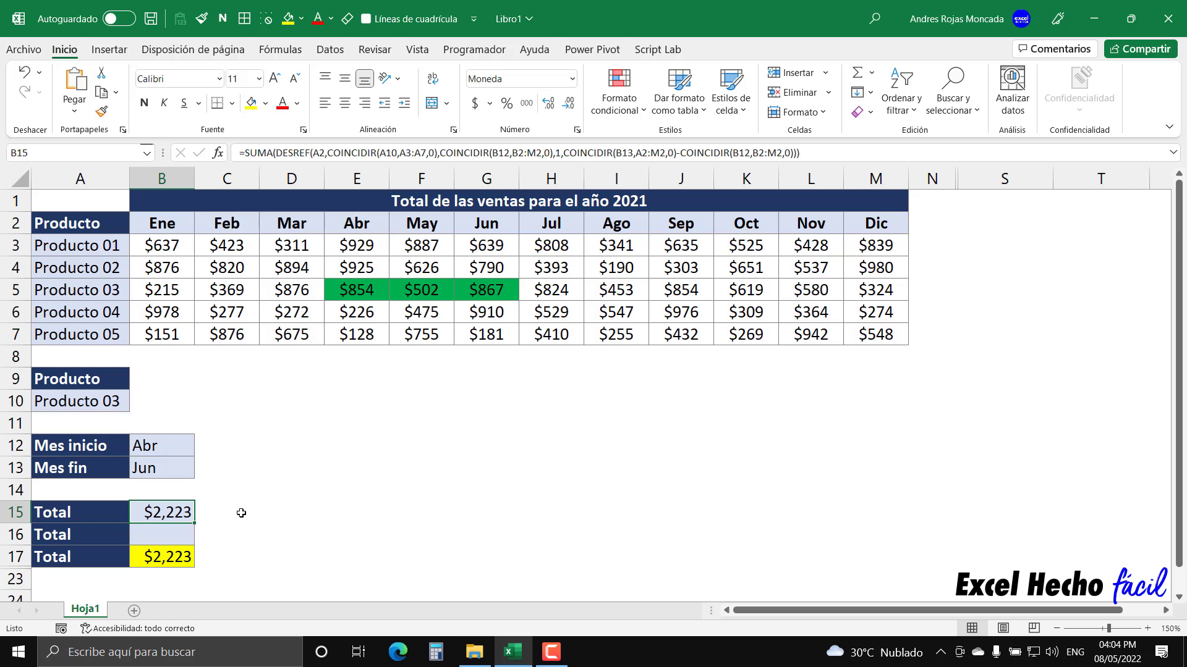
Display the text of B15's formula in C15 with FORMULATEXTO.
click(241, 513)
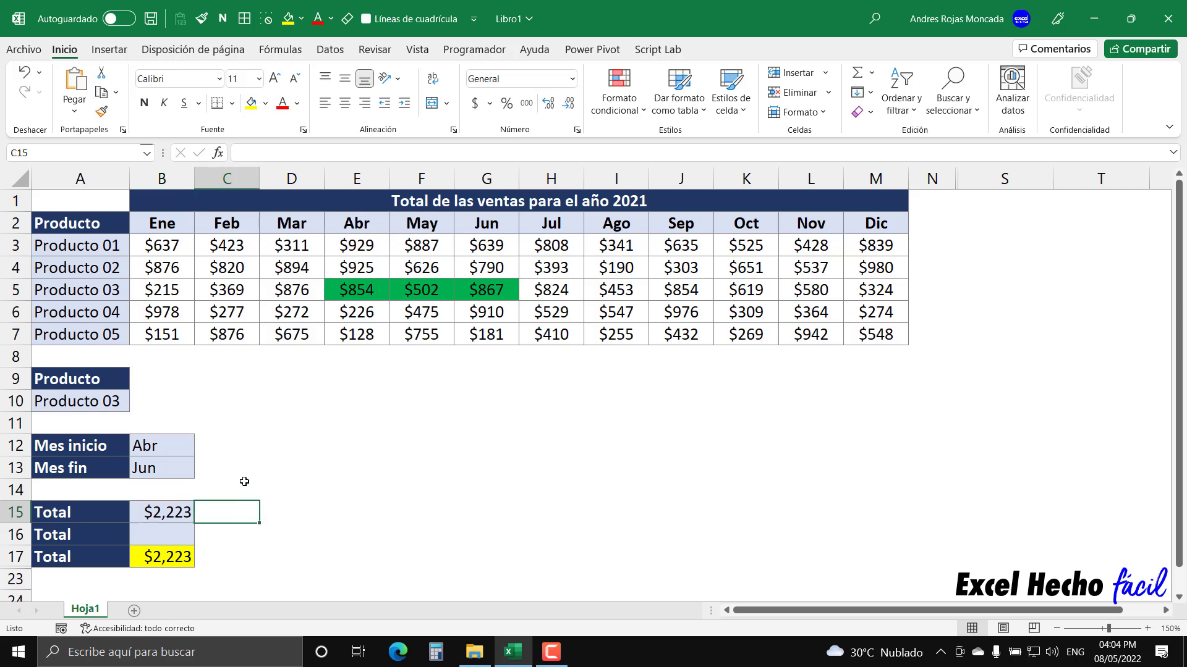
text(=for)
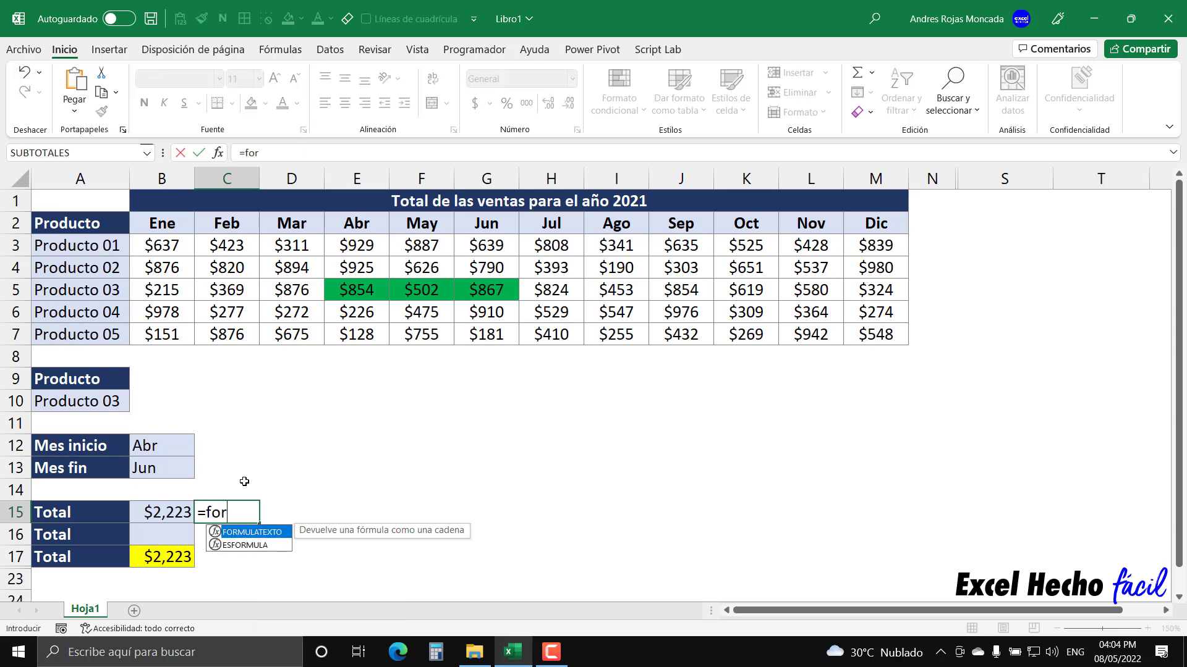
key(Tab)
key(Left)
text())
key(Return)
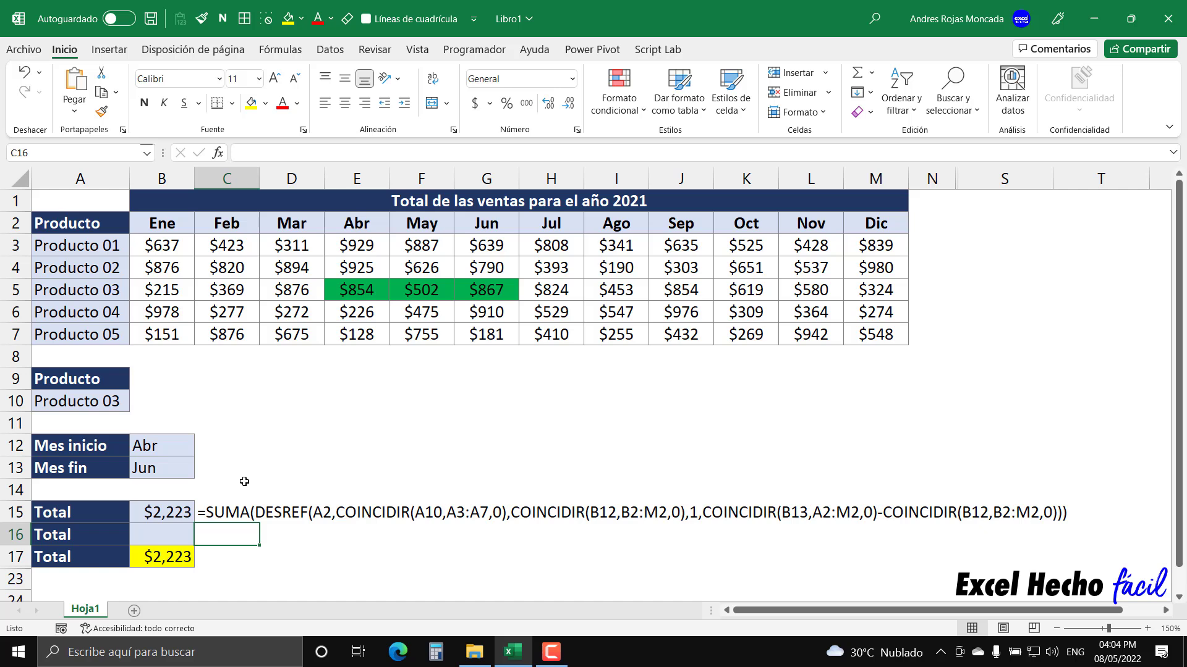
Set the font color of the formula text in C15 to standard blue.
click(238, 514)
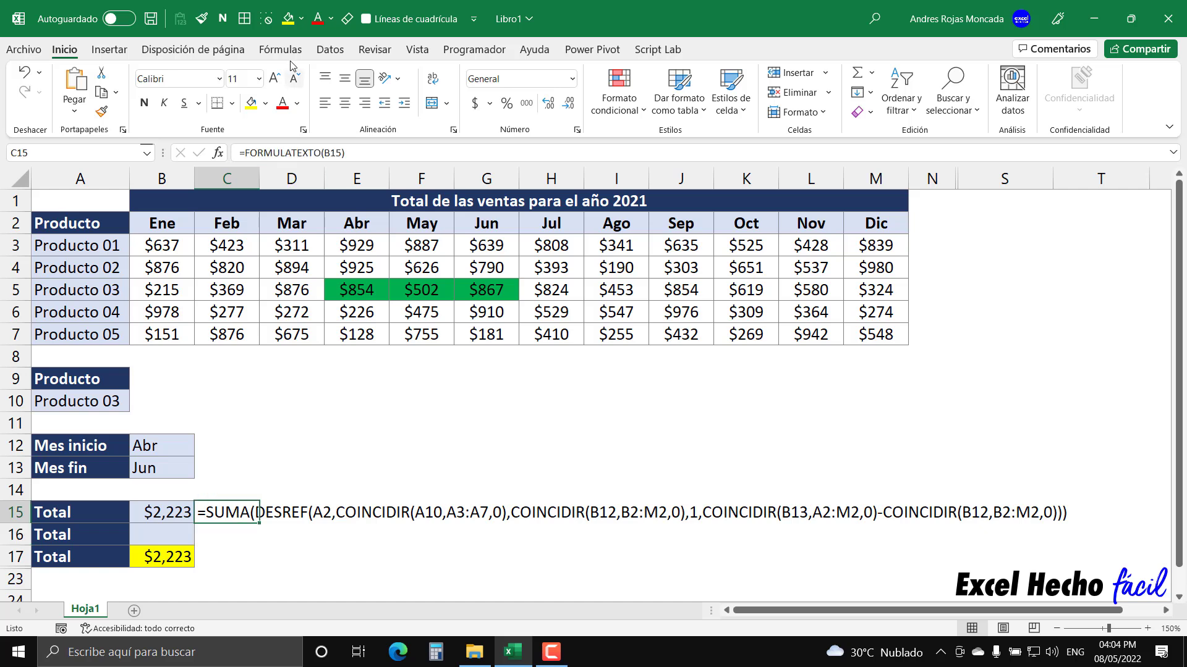
click(299, 104)
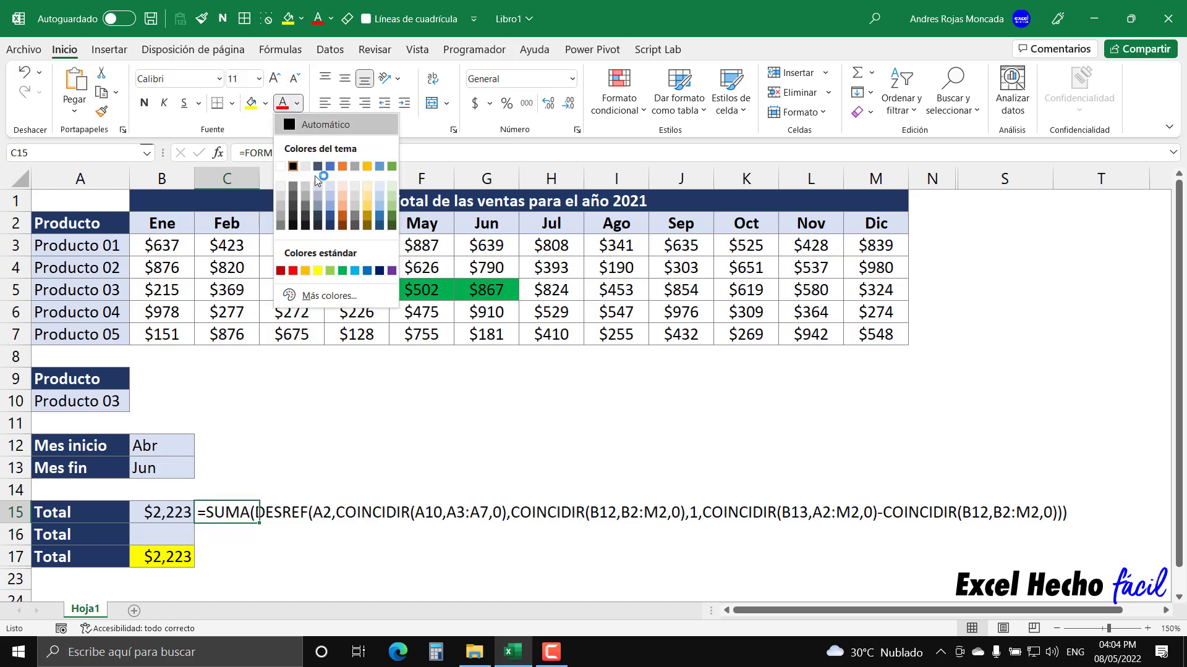
click(367, 272)
click(151, 530)
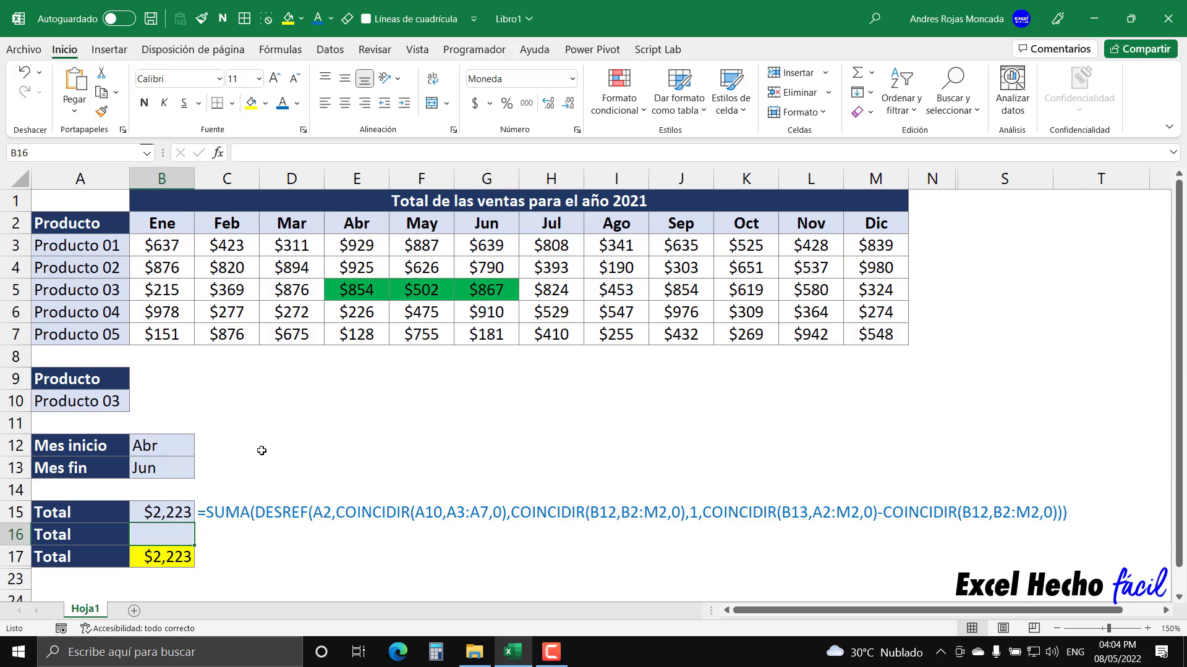
Choose Producto 04 as the product in A10 and May as the start month in B12.
click(99, 400)
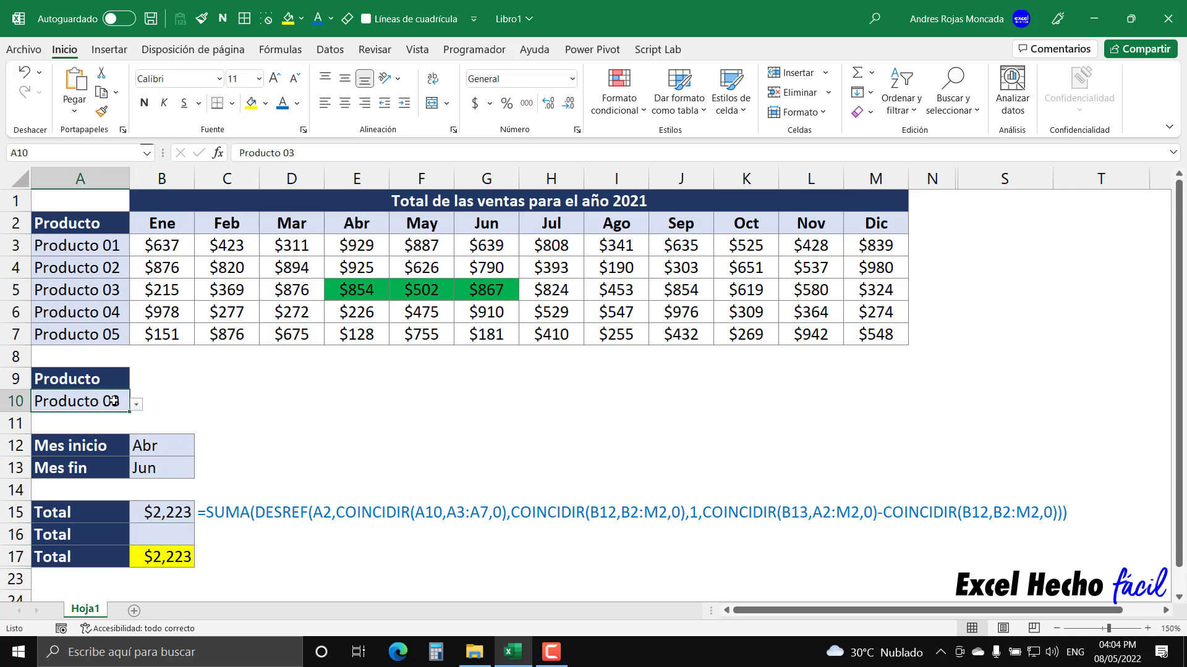
click(135, 405)
click(93, 468)
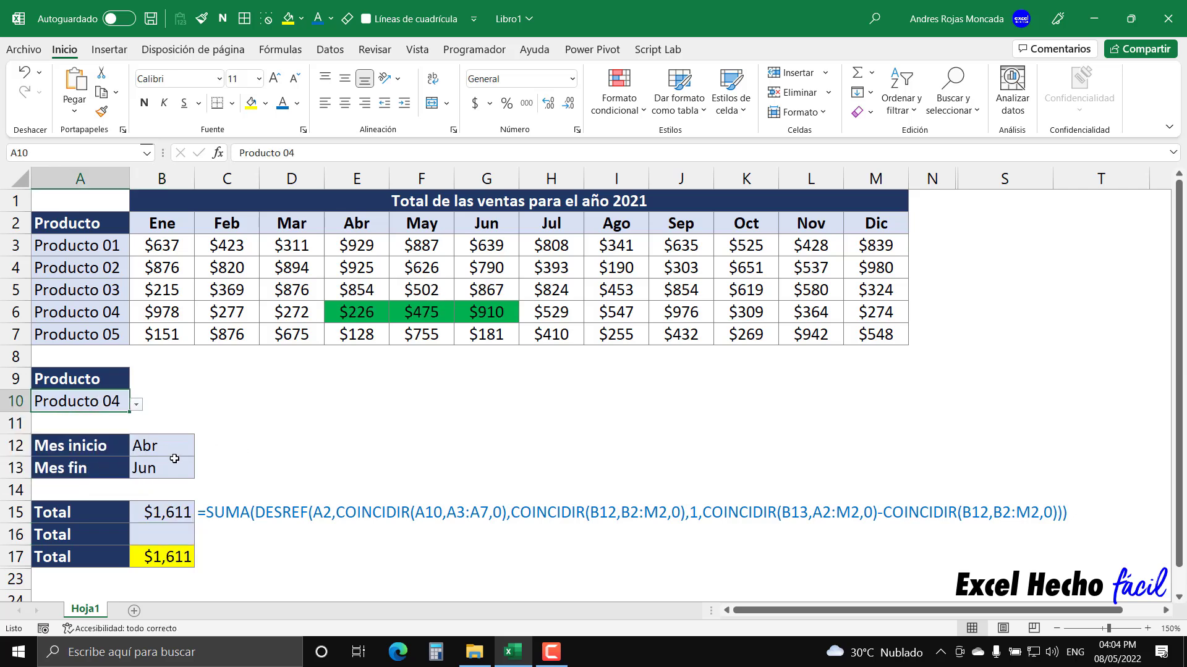
click(180, 450)
click(203, 456)
click(157, 480)
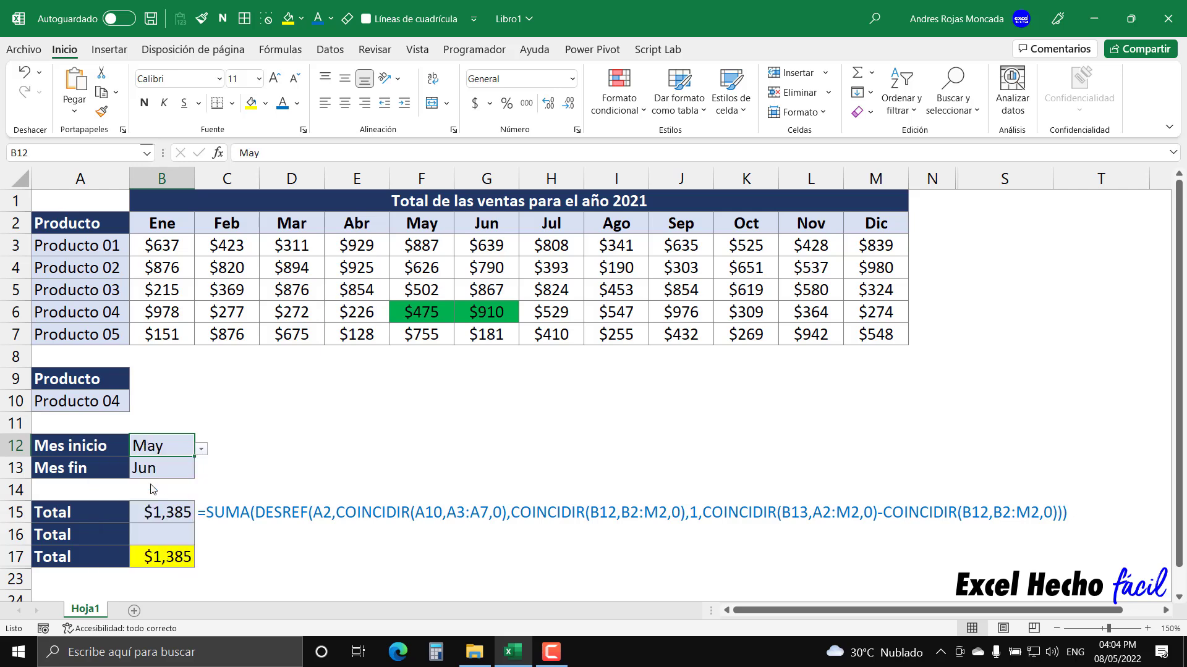
Set the end month in B13 to Nov and check the sum of Producto 04's May to Nov cells against the total.
click(172, 473)
click(202, 476)
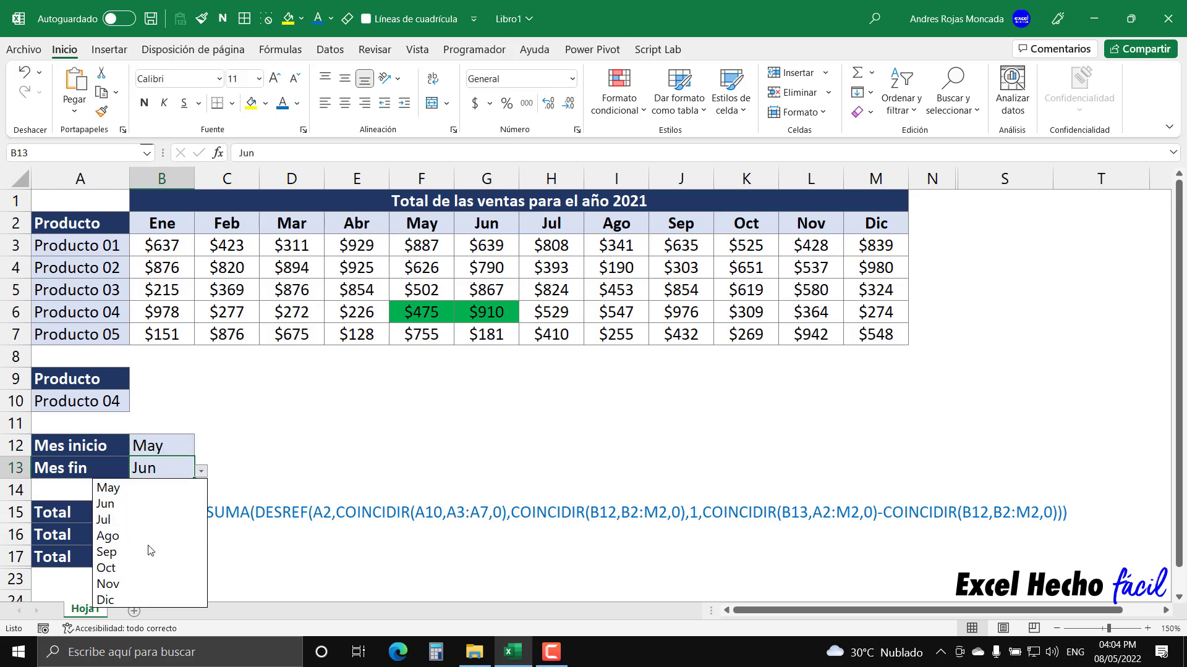
click(143, 584)
drag(424, 311, 805, 322)
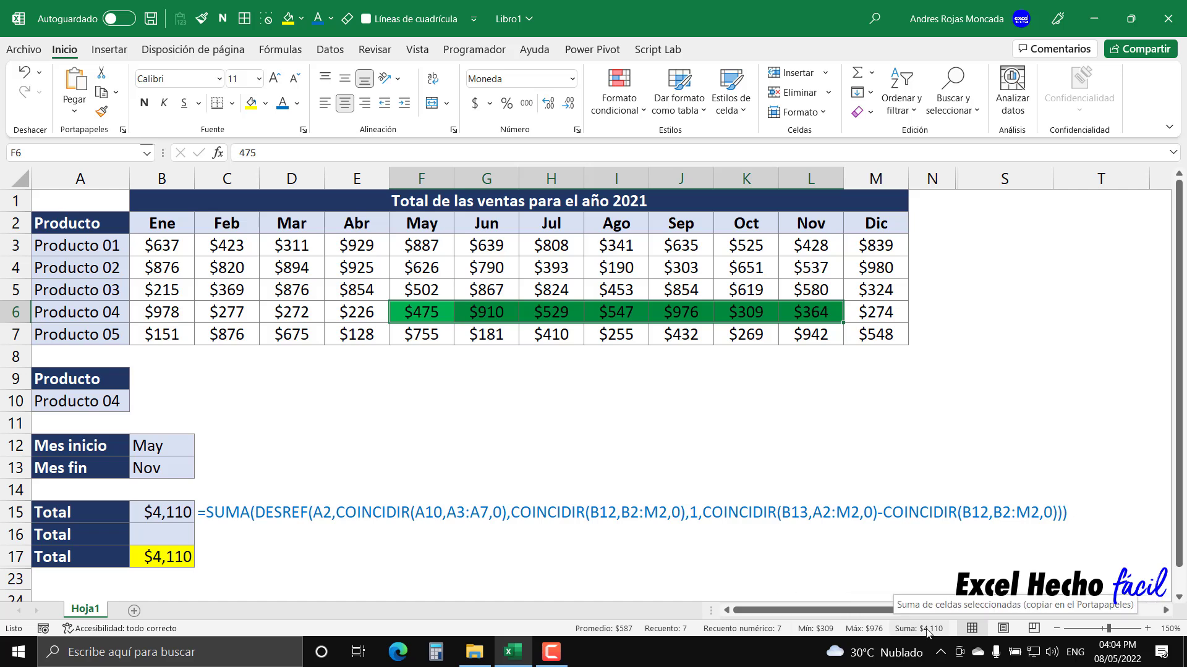
click(185, 550)
Start an INDICE formula in B16 with the sales range B3:M7 as its array, moving the function hint clear of the cell.
click(182, 532)
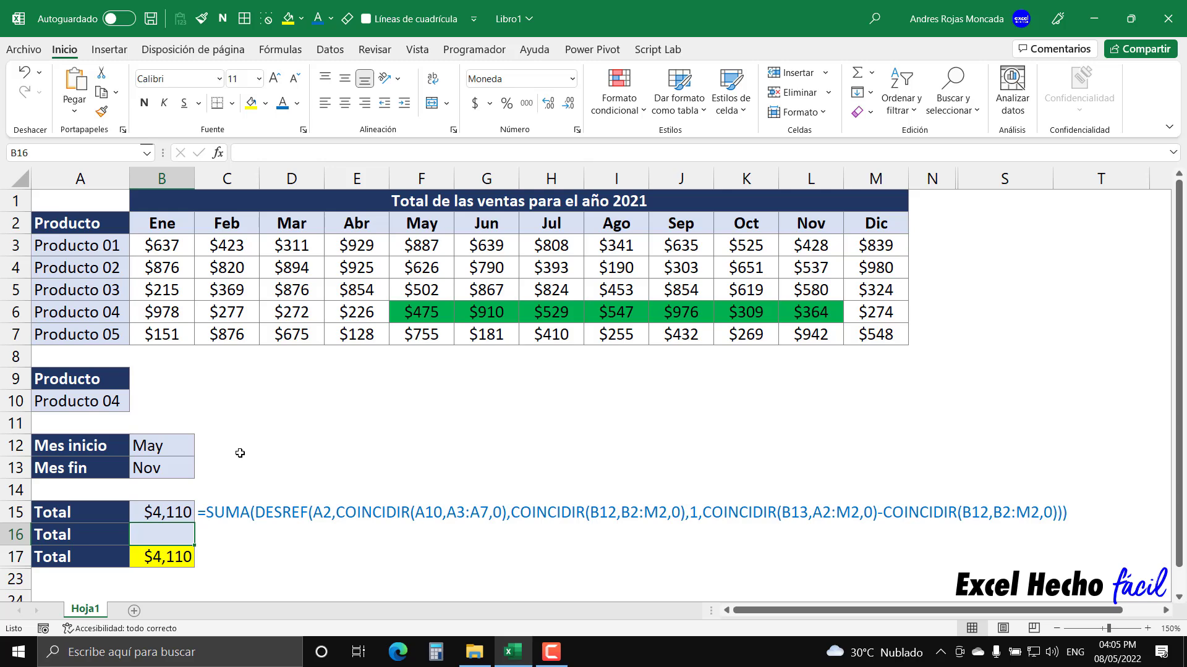
text(=ind)
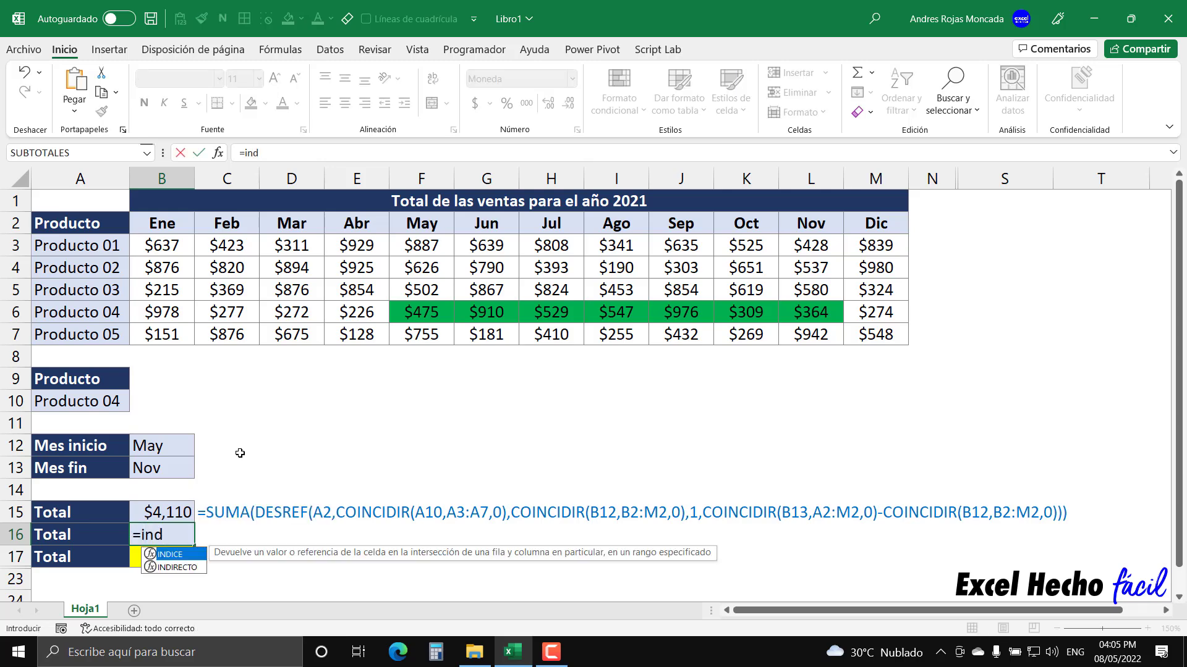
key(Tab)
key(BackSpace)
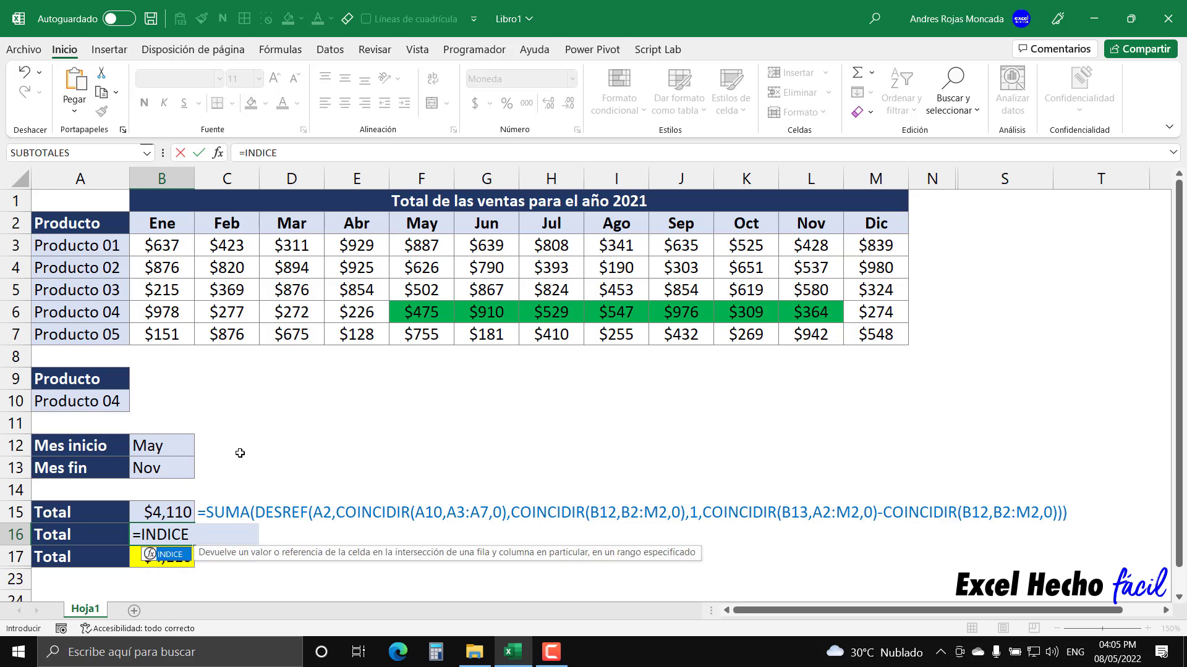
drag(243, 552, 224, 390)
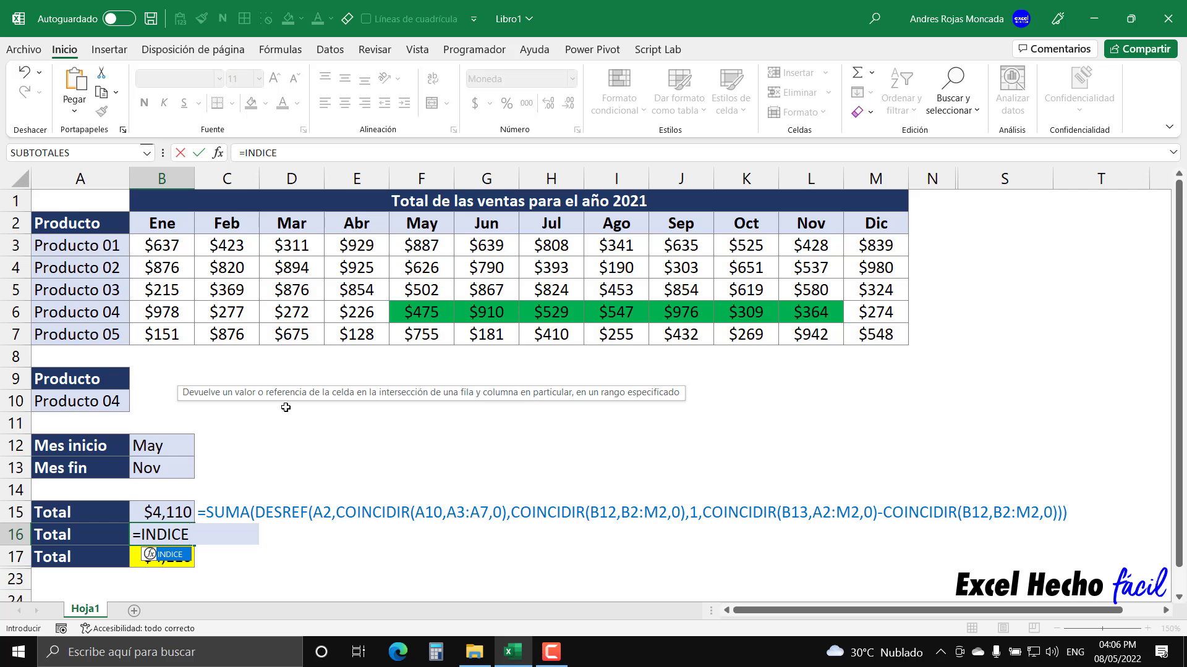
drag(263, 385, 314, 400)
drag(282, 380, 292, 328)
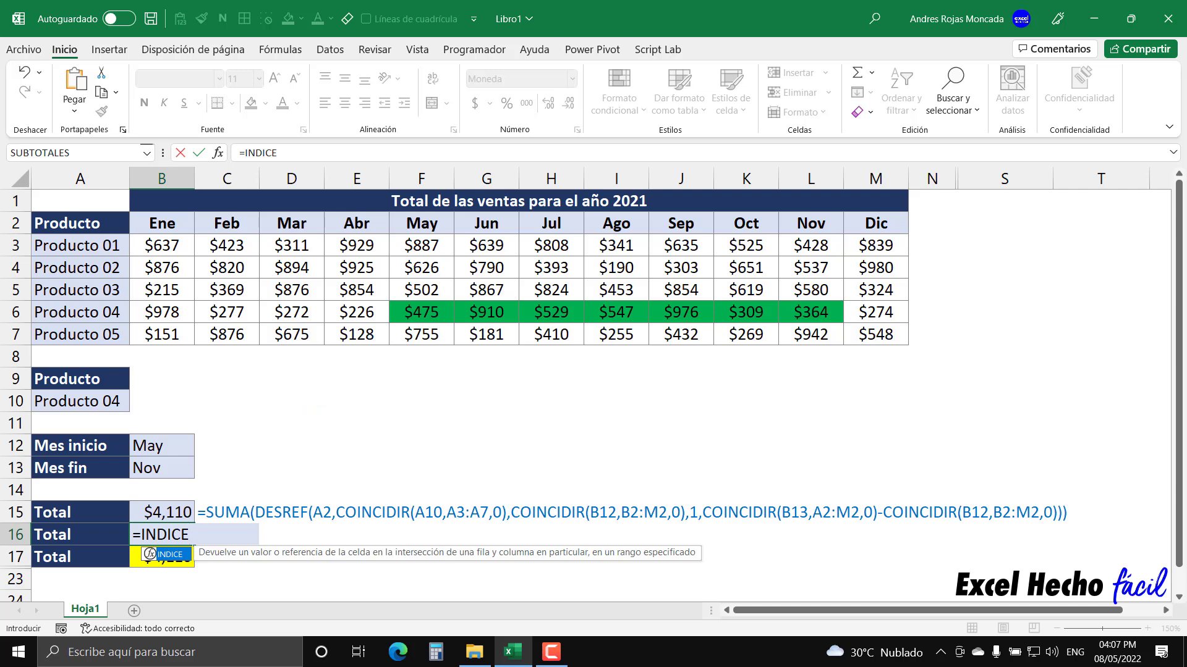
text(()
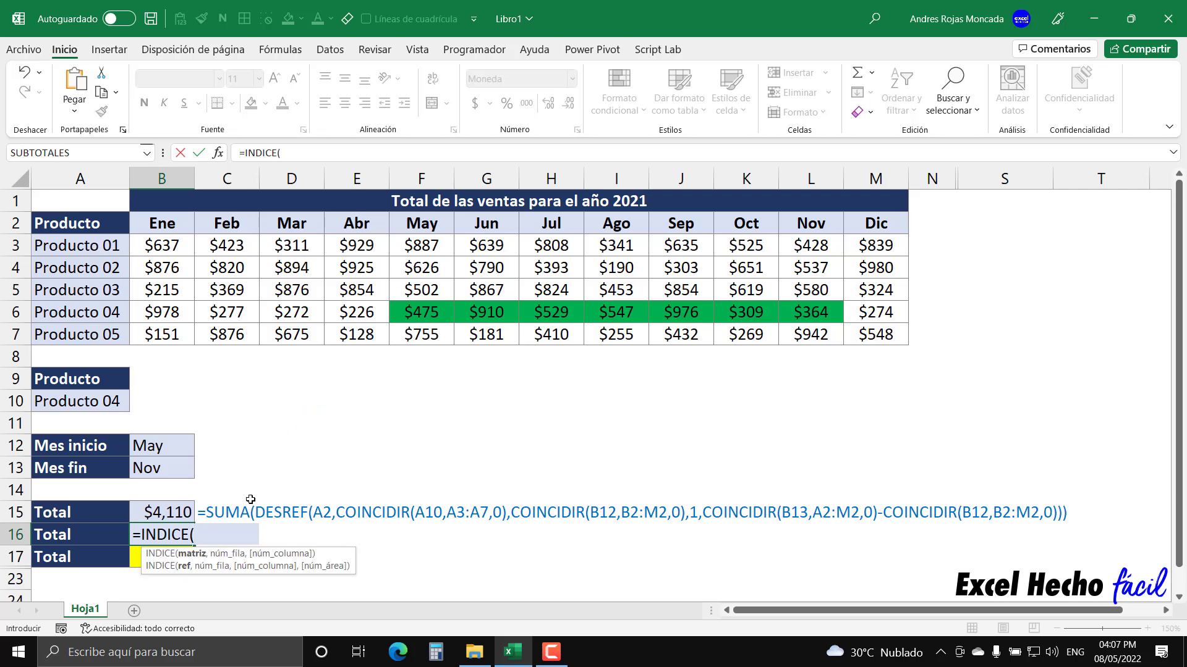
drag(220, 556, 287, 357)
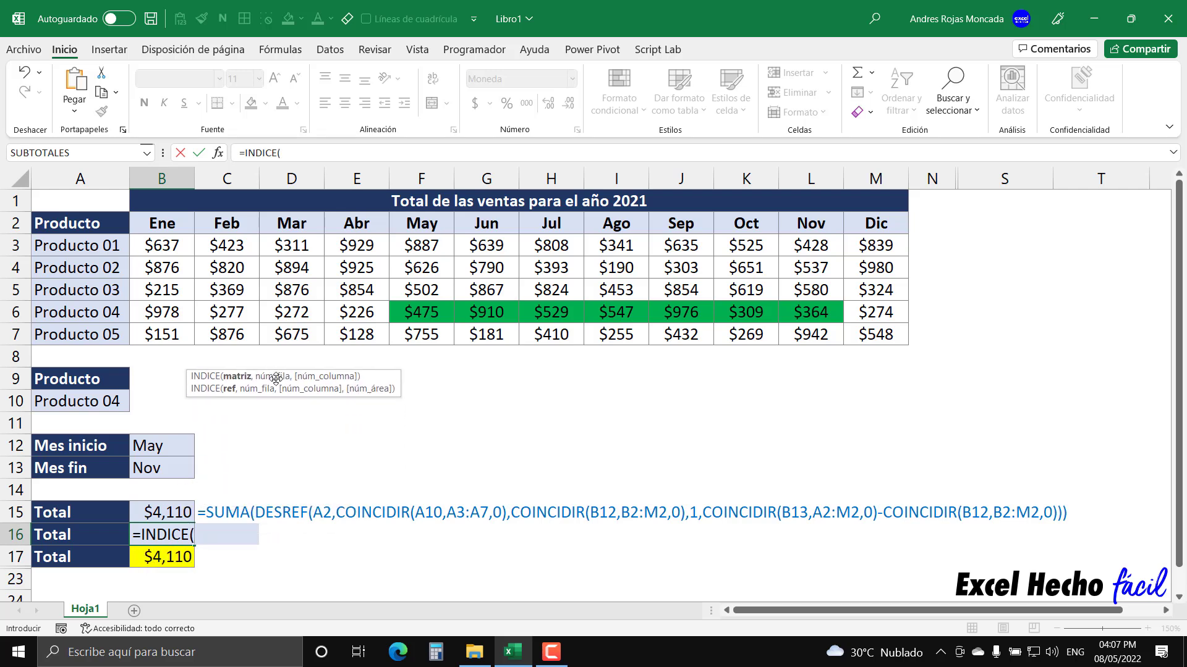
drag(164, 250, 857, 336)
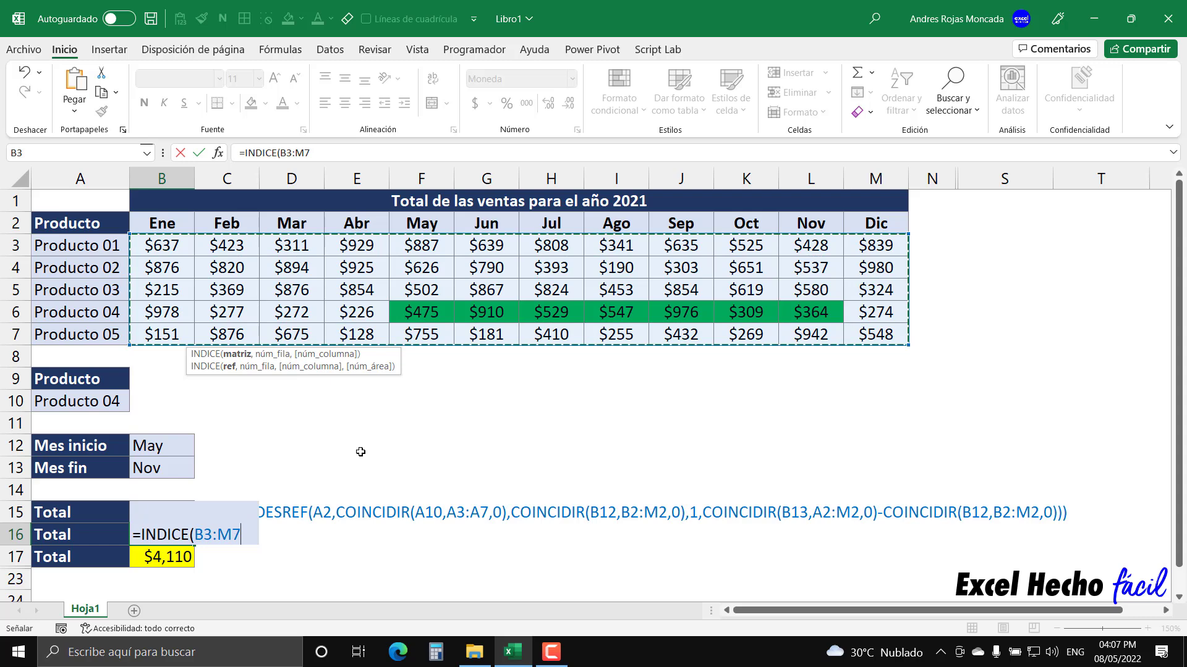
text(,)
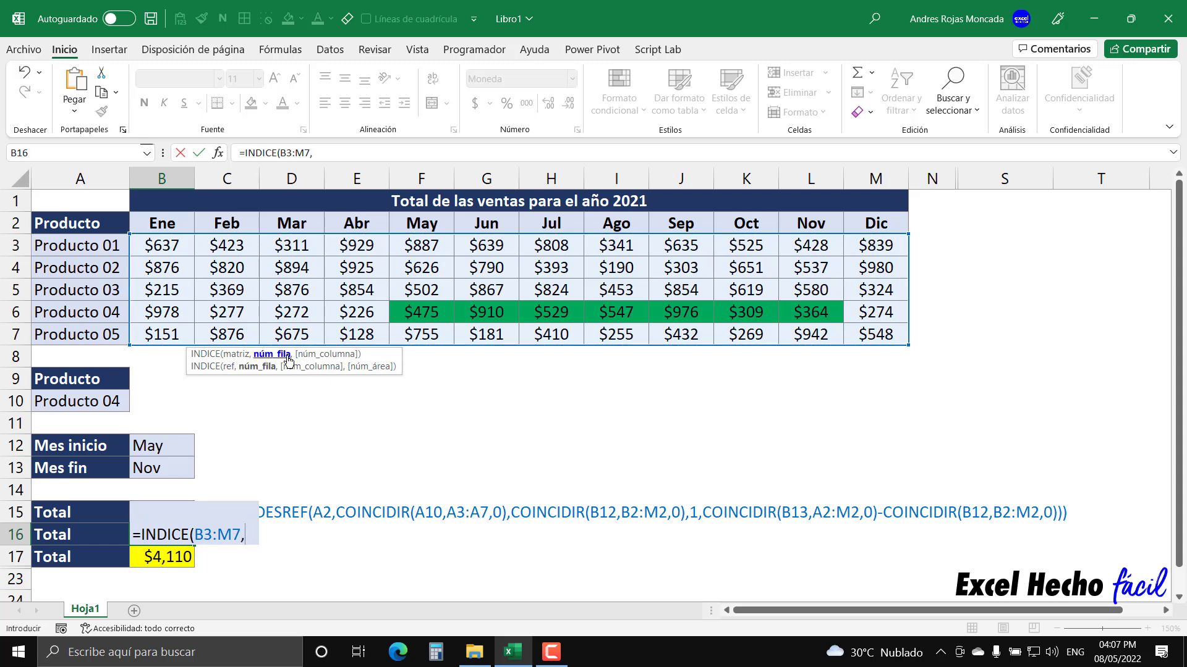
Fill INDICE's row number with COINCIDIR looking up A10 in A3:A7 with exact match 0.
text(coi)
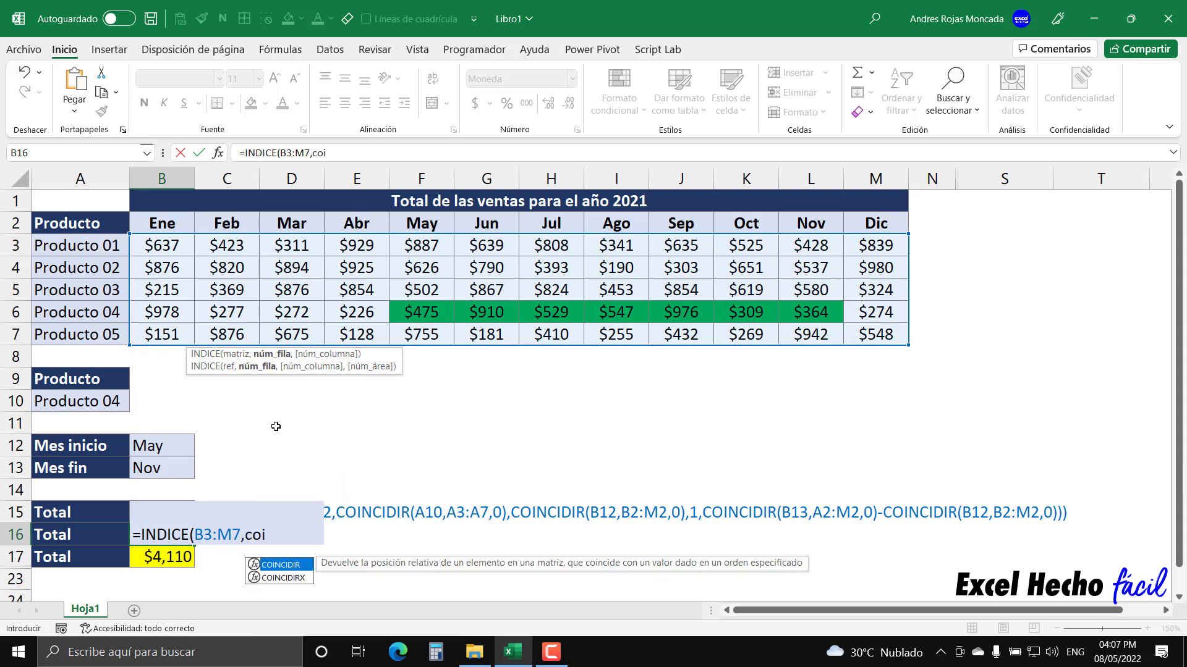
key(Tab)
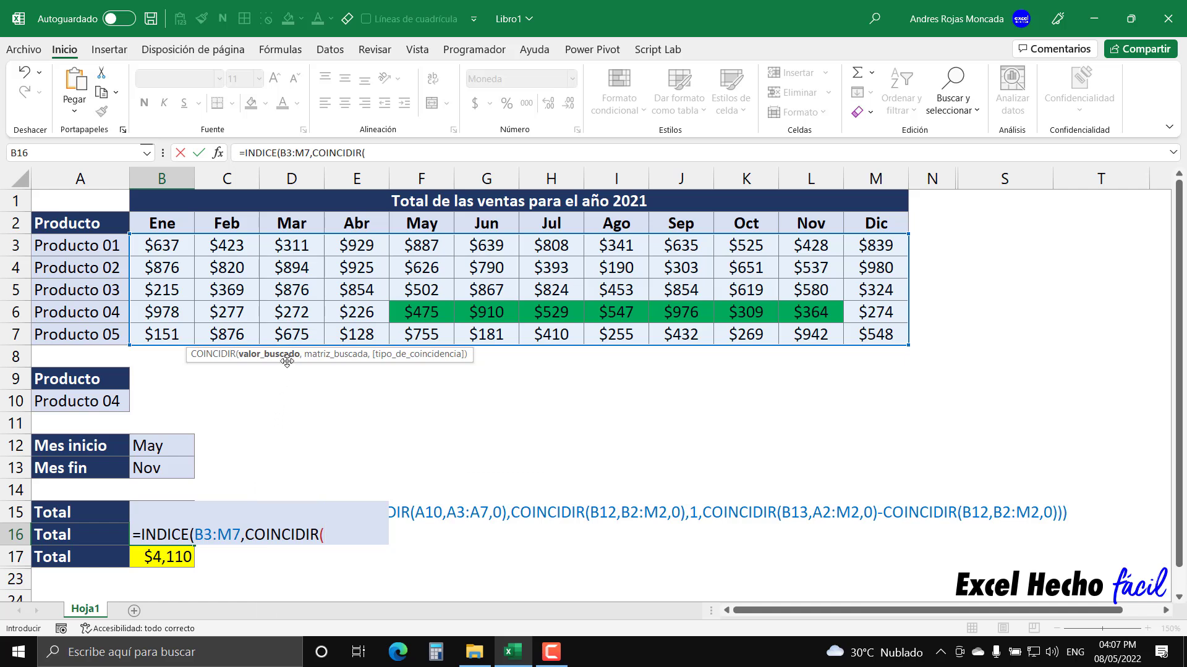
click(97, 399)
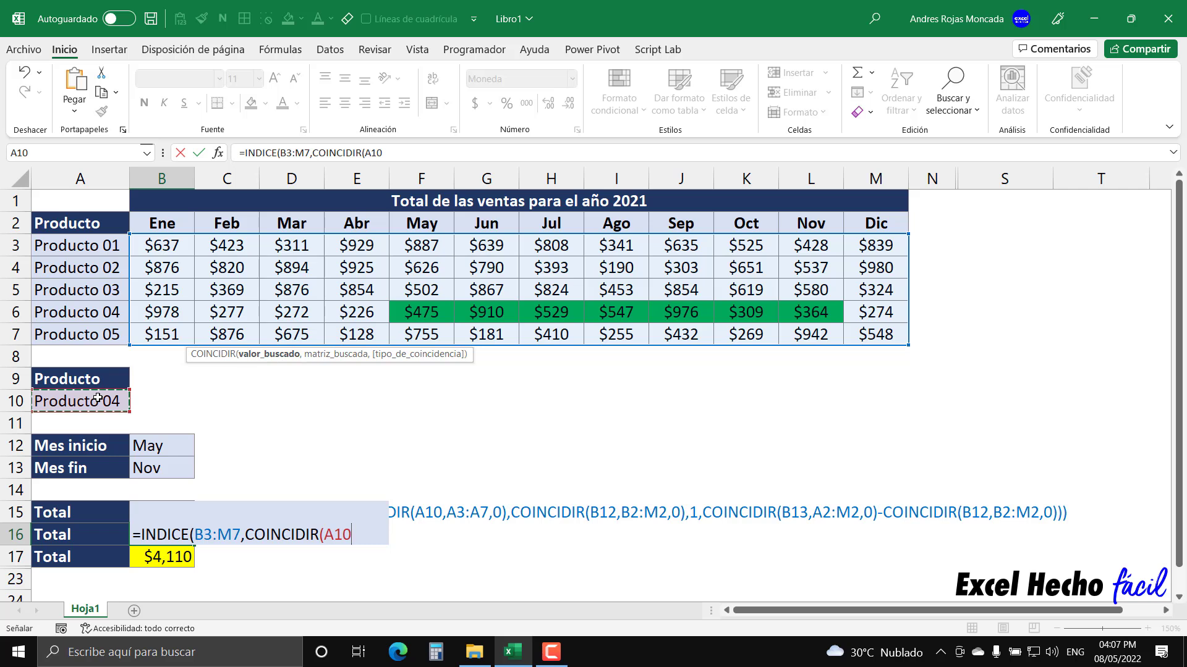
text(,)
drag(89, 242, 92, 337)
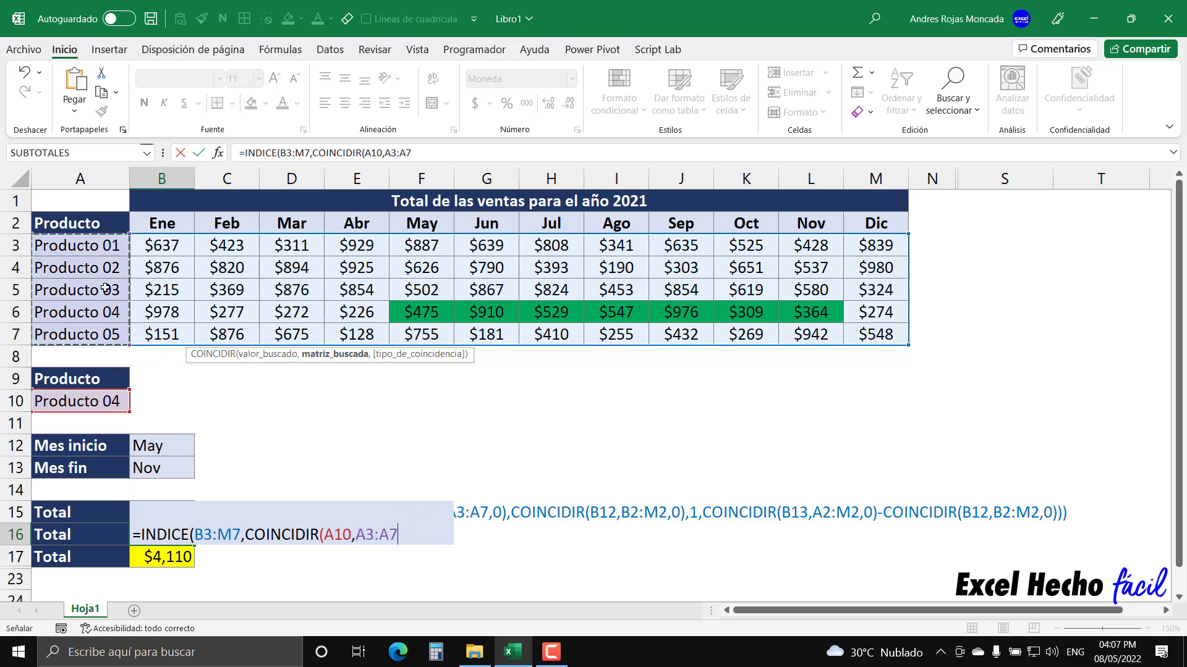
text(,)
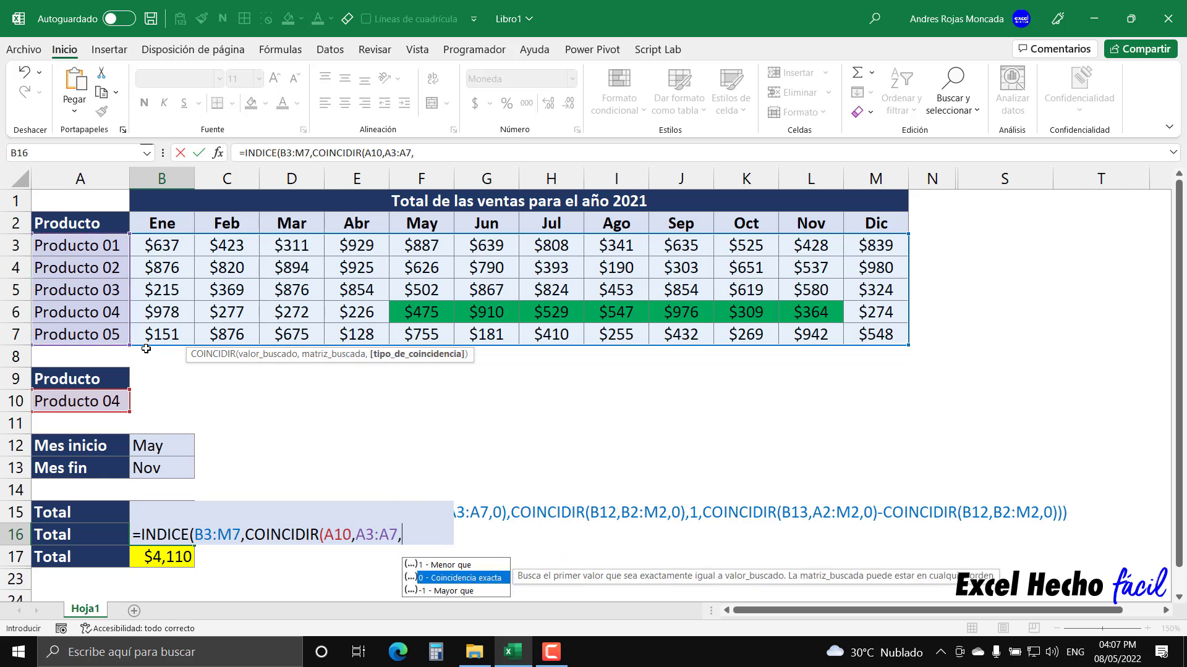
text(0))
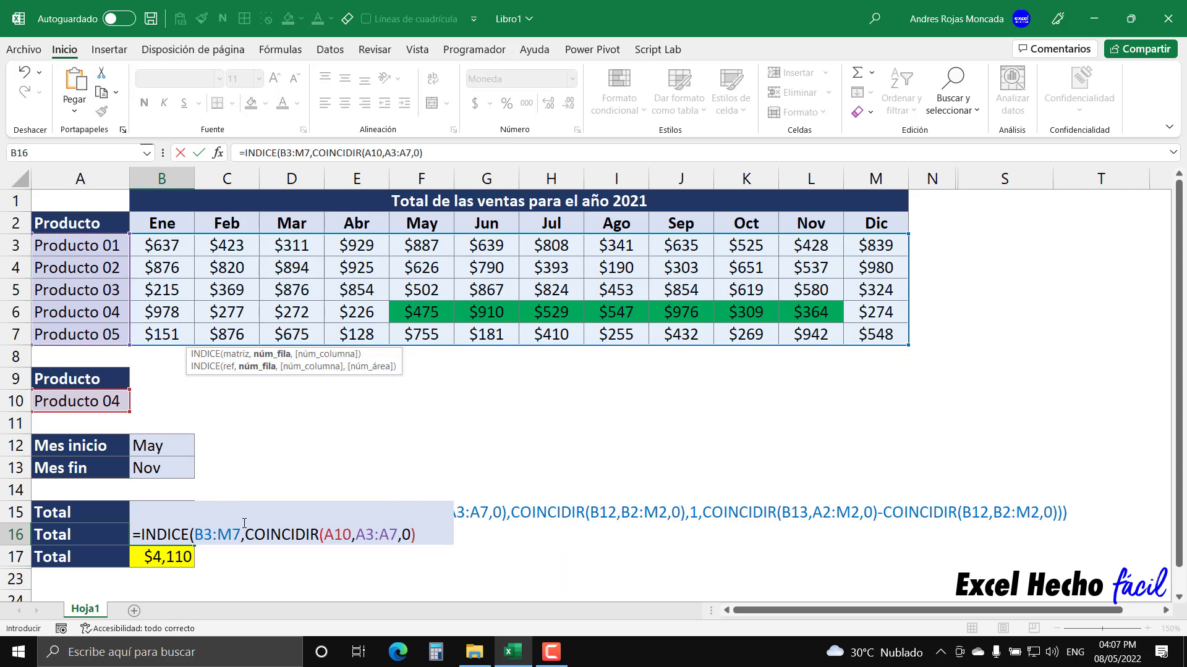
Evaluate the row COINCIDIR in place and restore its expression.
drag(245, 535, 417, 535)
key(ctrl+c)
text(4)
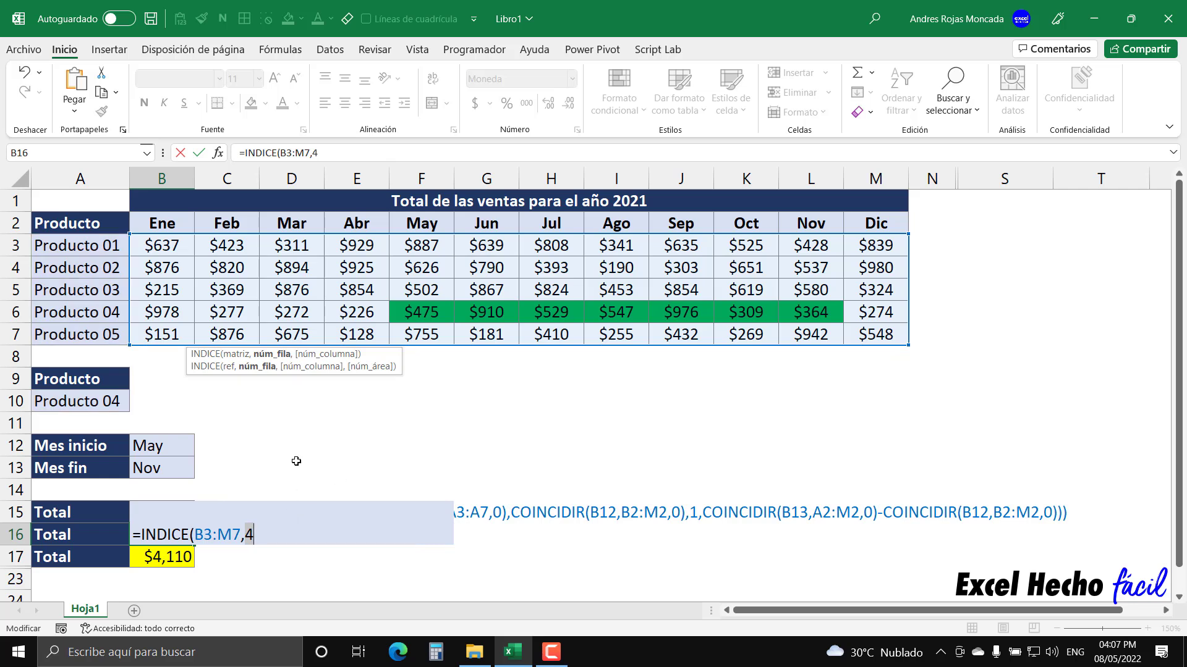
key(ctrl+v)
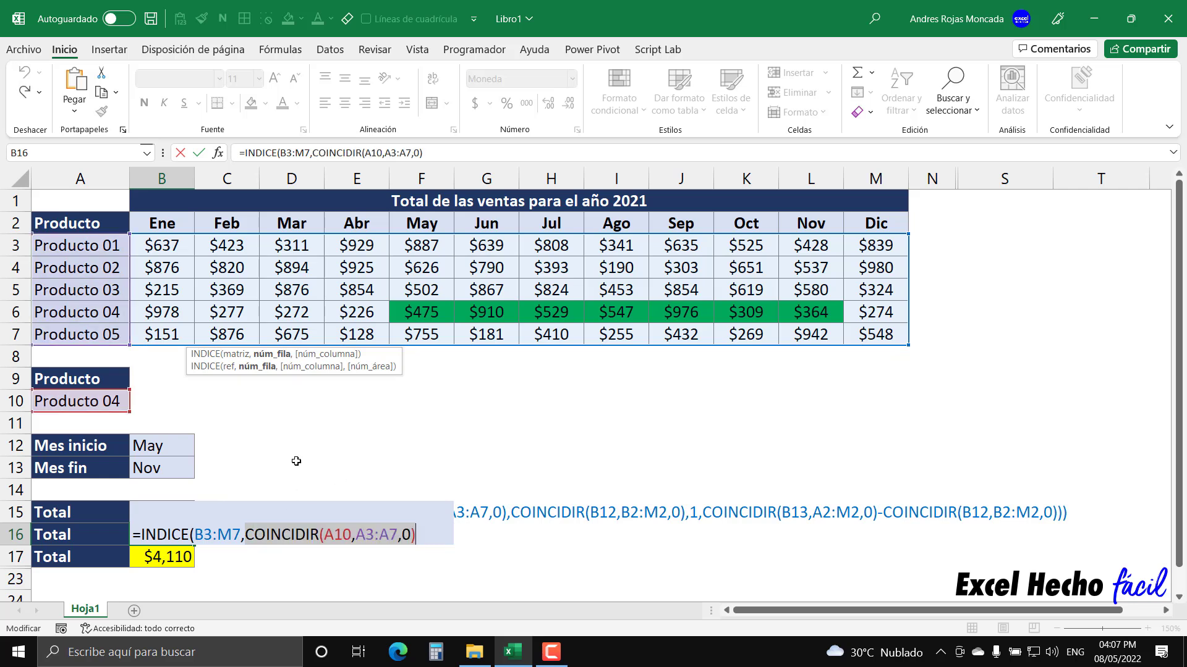
Fill INDICE's column number with COINCIDIR looking up the start month B12 in B2:M2 with exact match 0.
text(),)
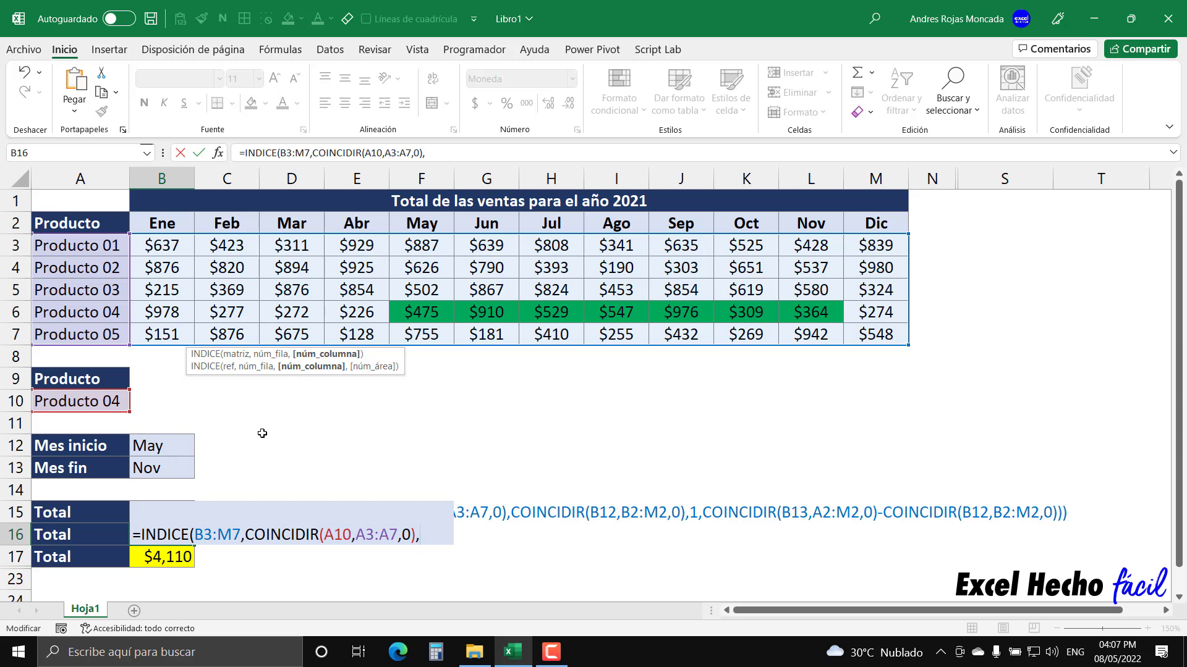
text(COINCIDIR()
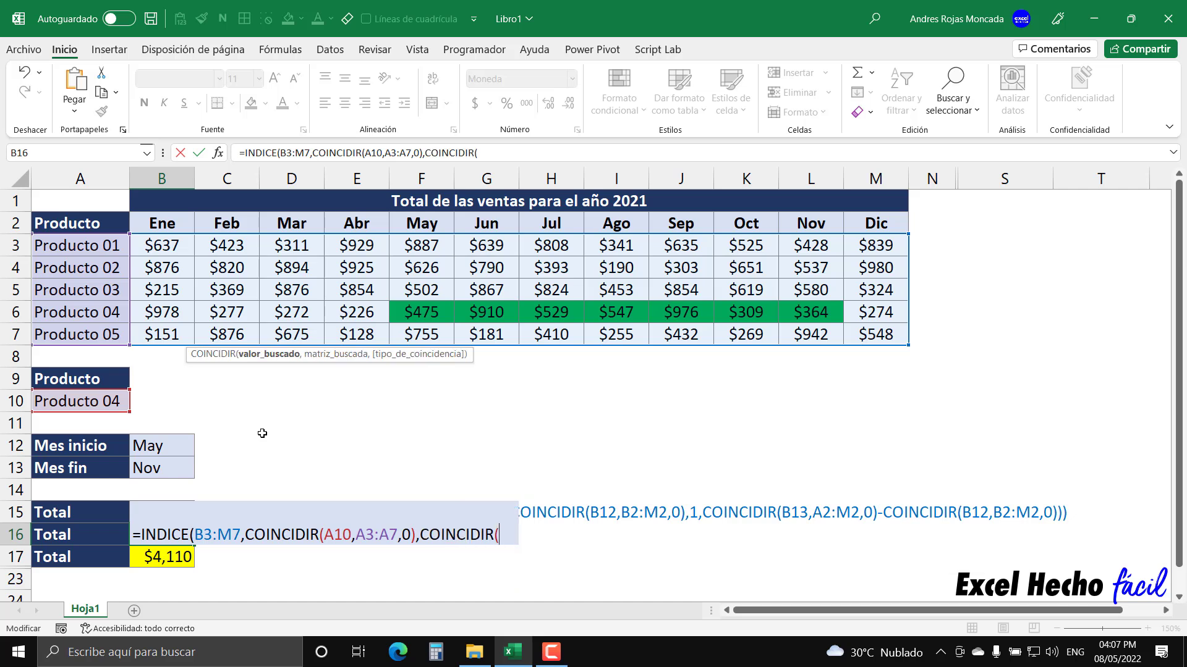
click(180, 448)
text(,)
drag(162, 223, 876, 222)
text(,)
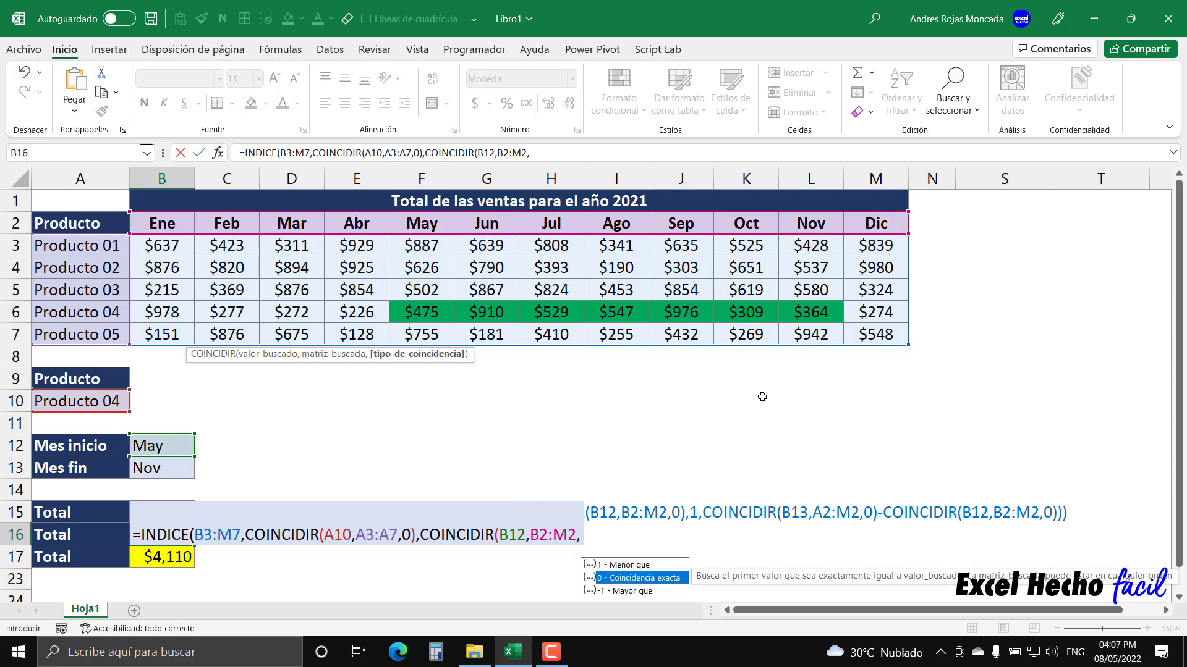
text(0))
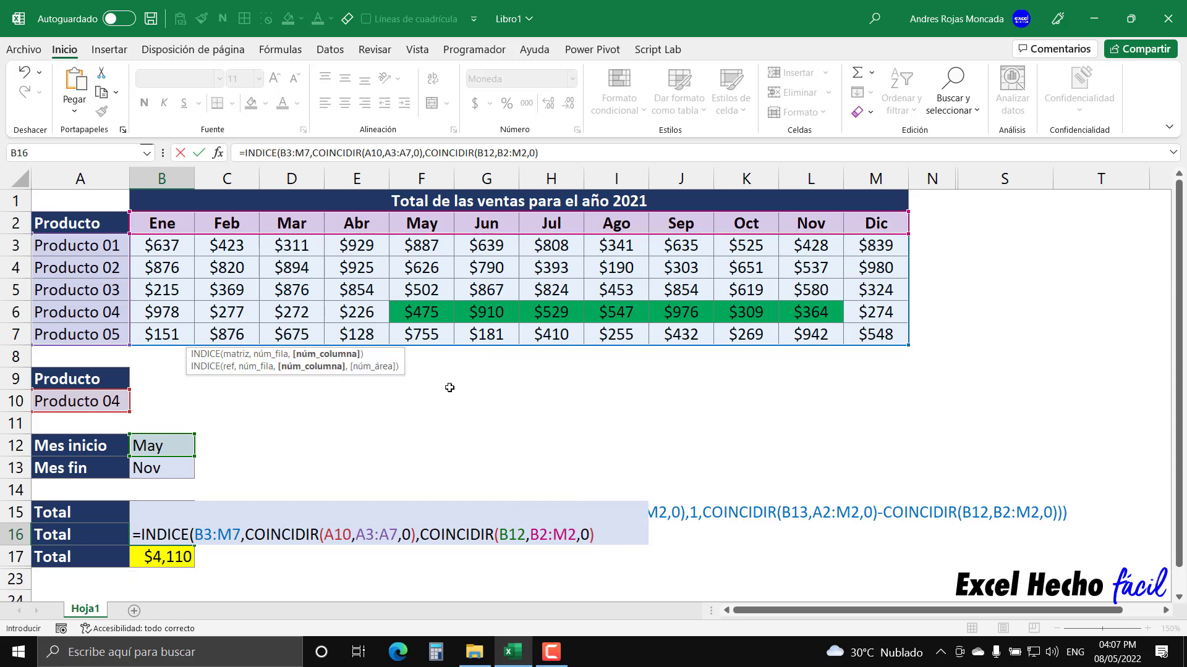
Evaluate INDICE's column number argument in place and restore the COINCIDIR expression.
click(344, 357)
text(5)
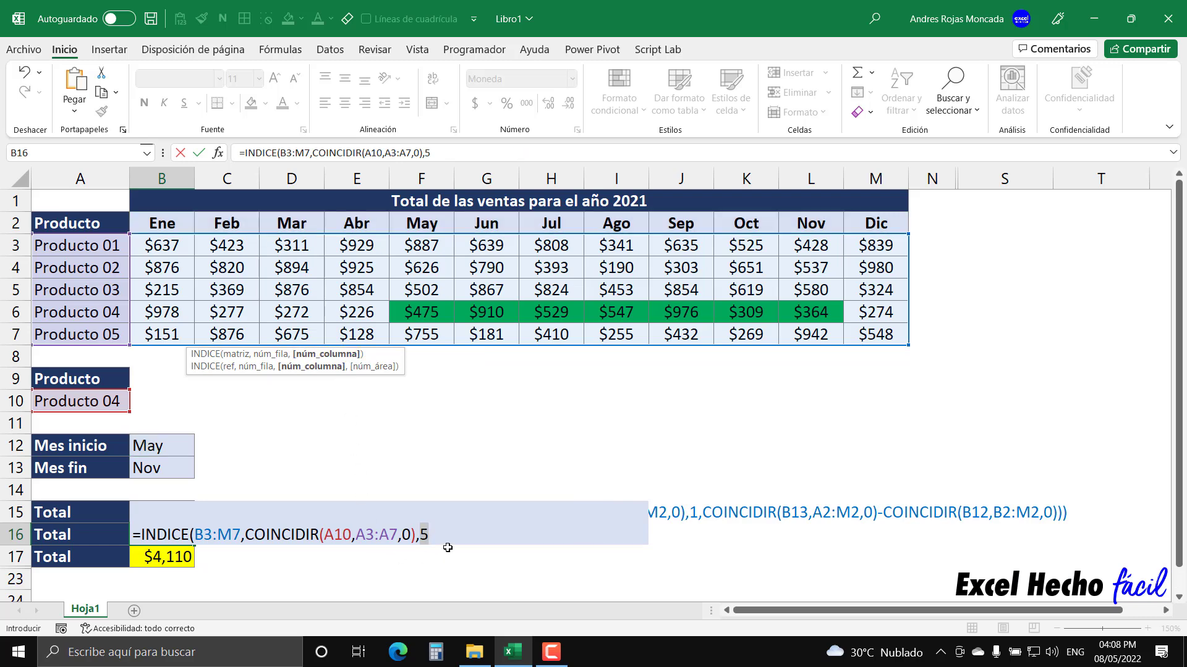
key(ctrl+z)
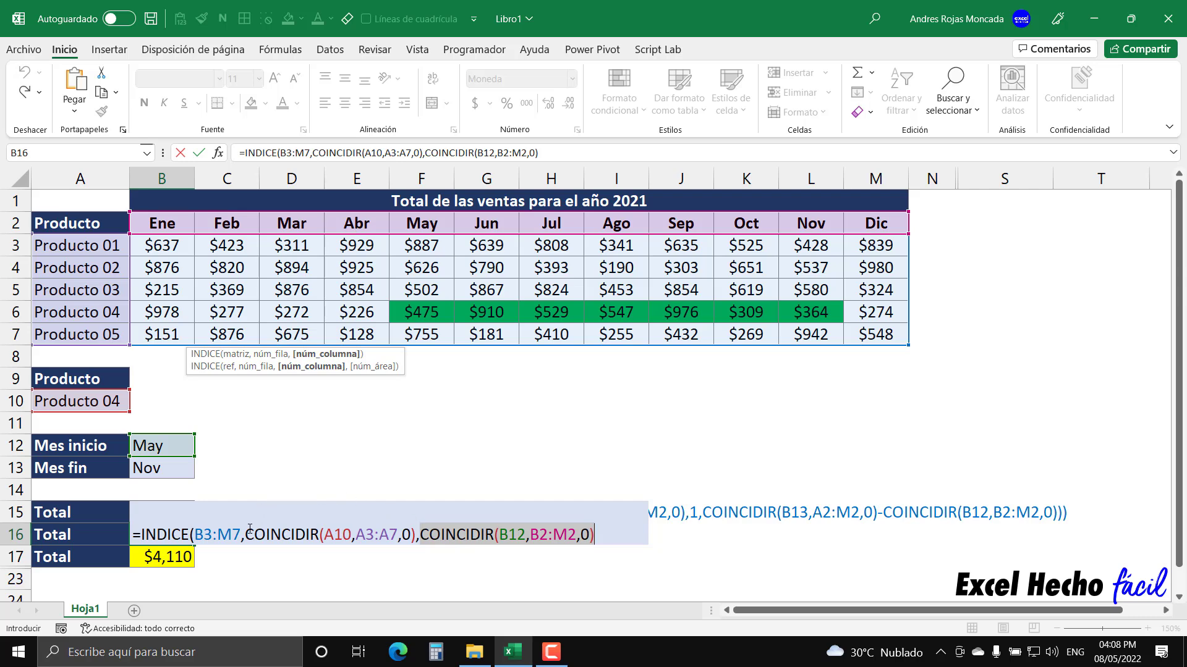
Close the INDICE function in B16, evaluate the whole function in place and restore its expression.
click(604, 536)
text())
key(F9)
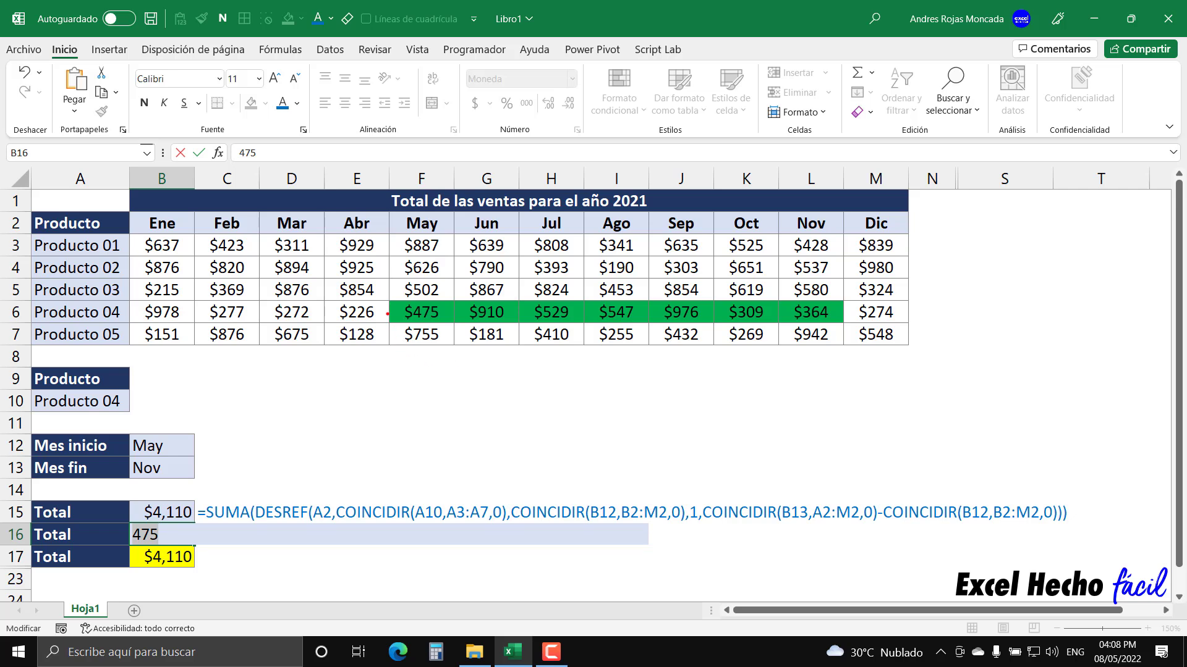
drag(383, 296, 461, 329)
key(ctrl+z)
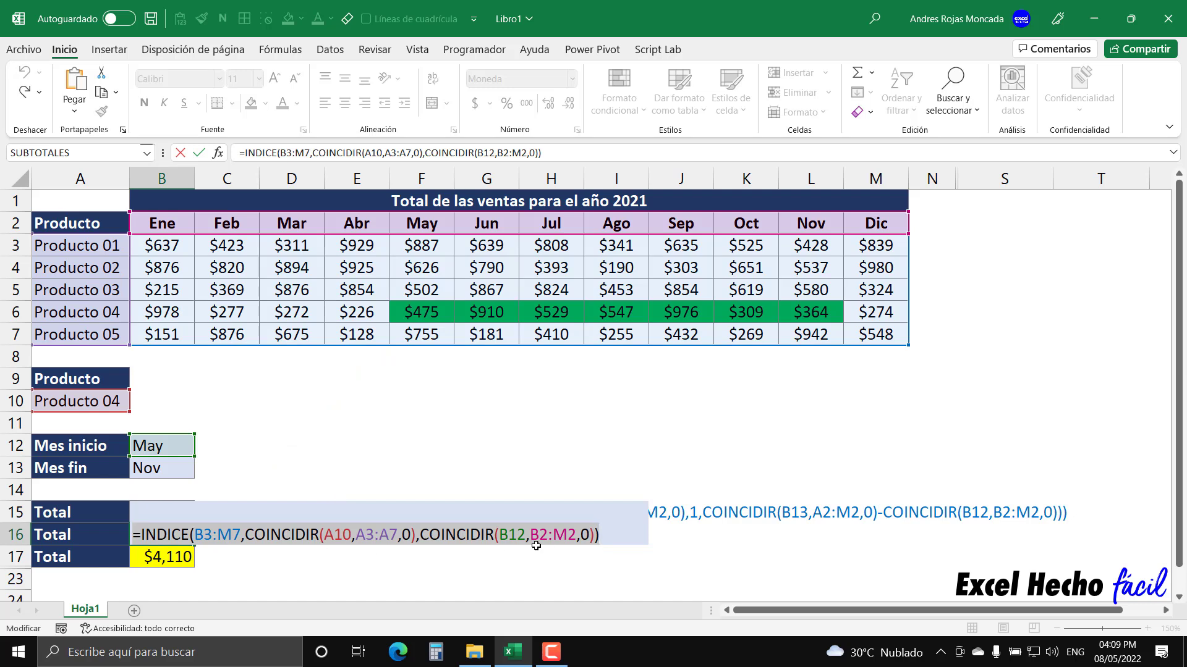
Add the range operator : after the INDICE function and paste a copy of the INDICE expression behind it.
click(598, 536)
text(:)
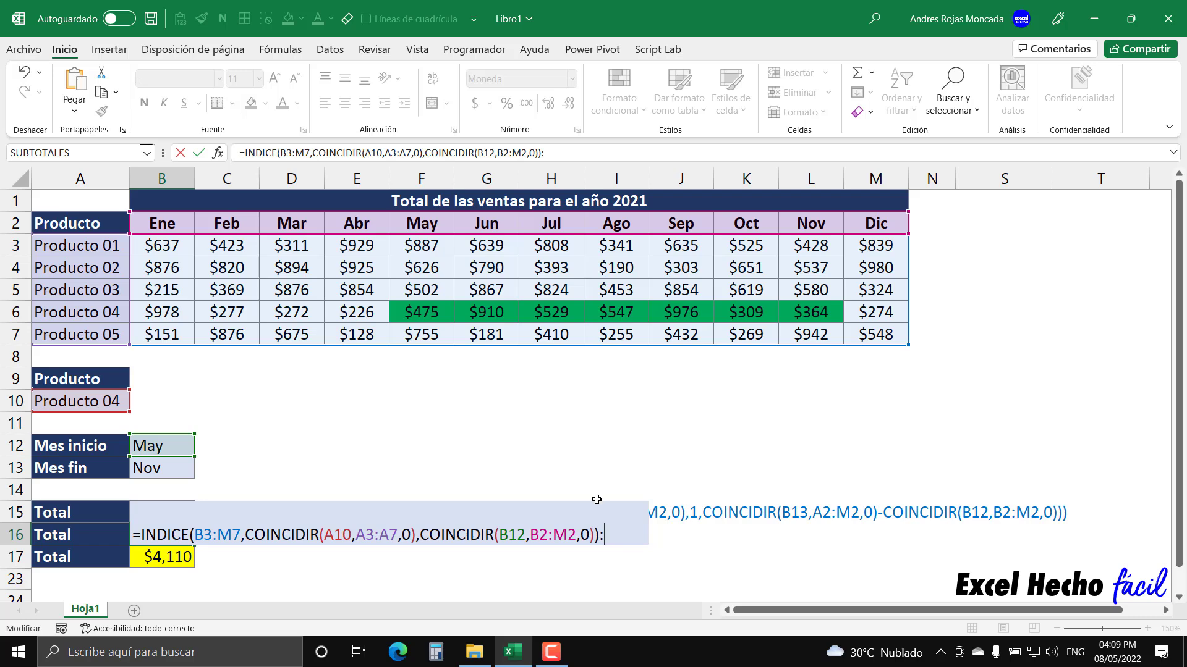
drag(597, 535, 142, 530)
key(ctrl+c)
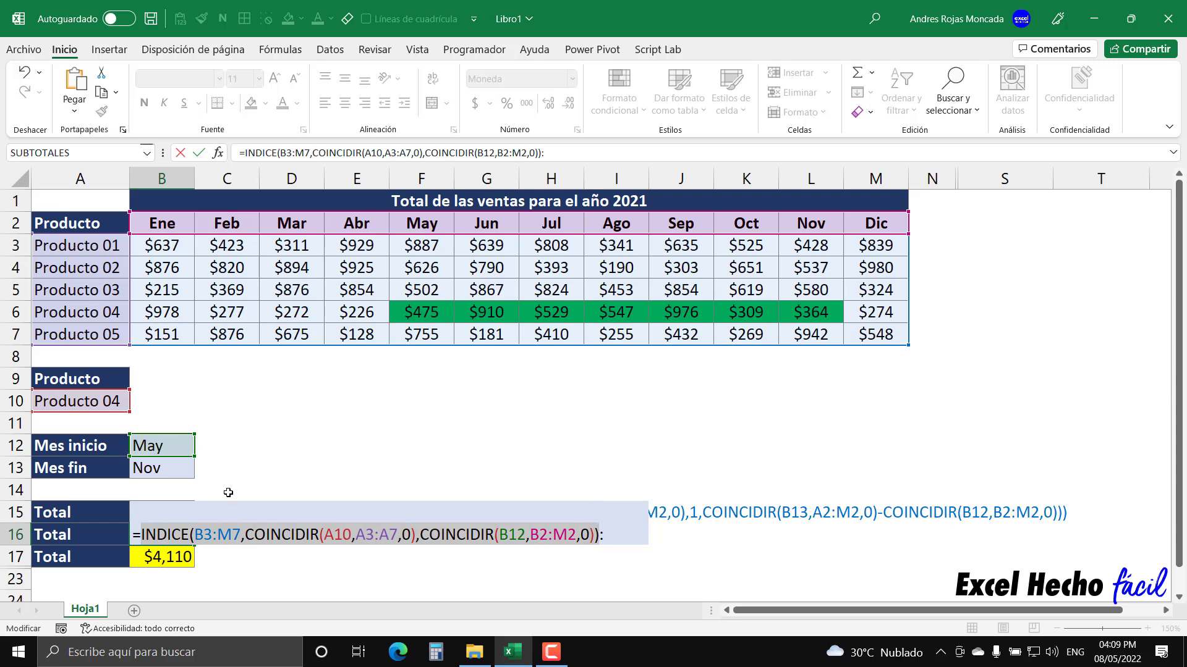
click(621, 536)
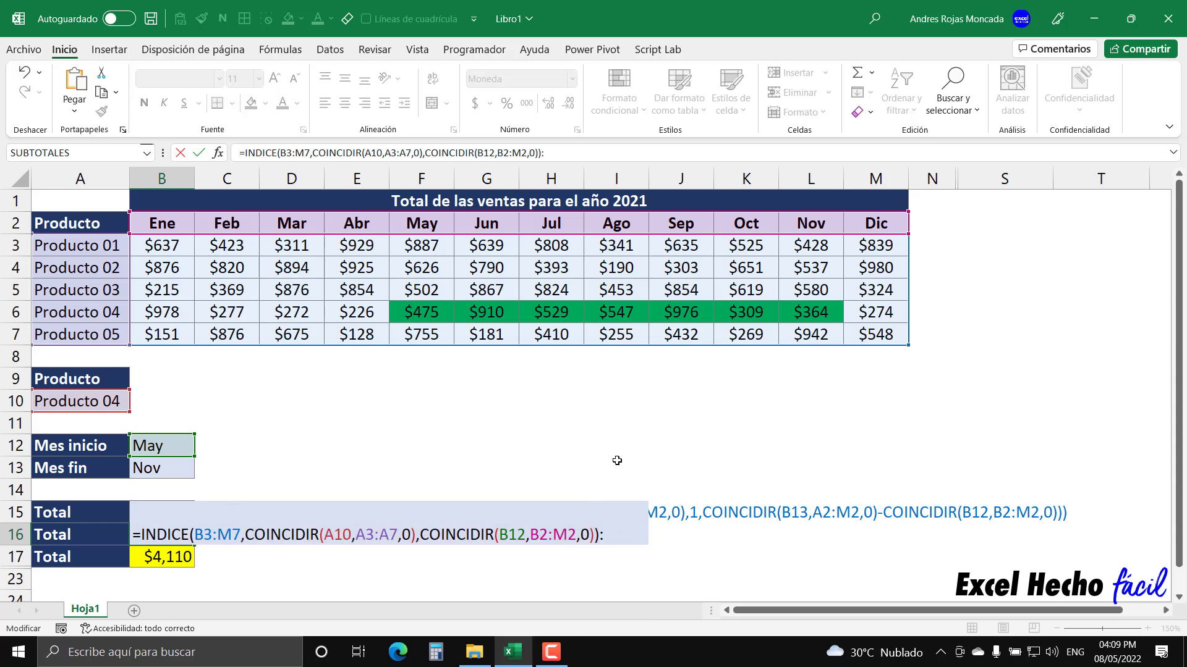
key(ctrl+v)
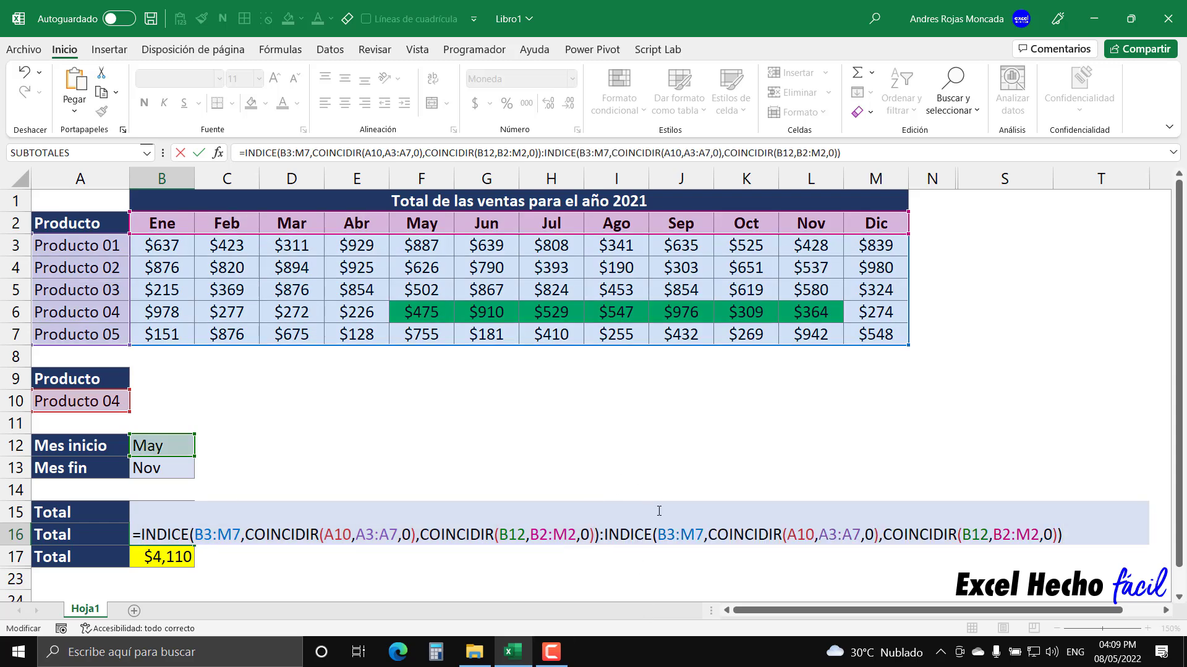
In the second INDICE, change the column COINCIDIR's lookup value to the end month in B13.
click(658, 534)
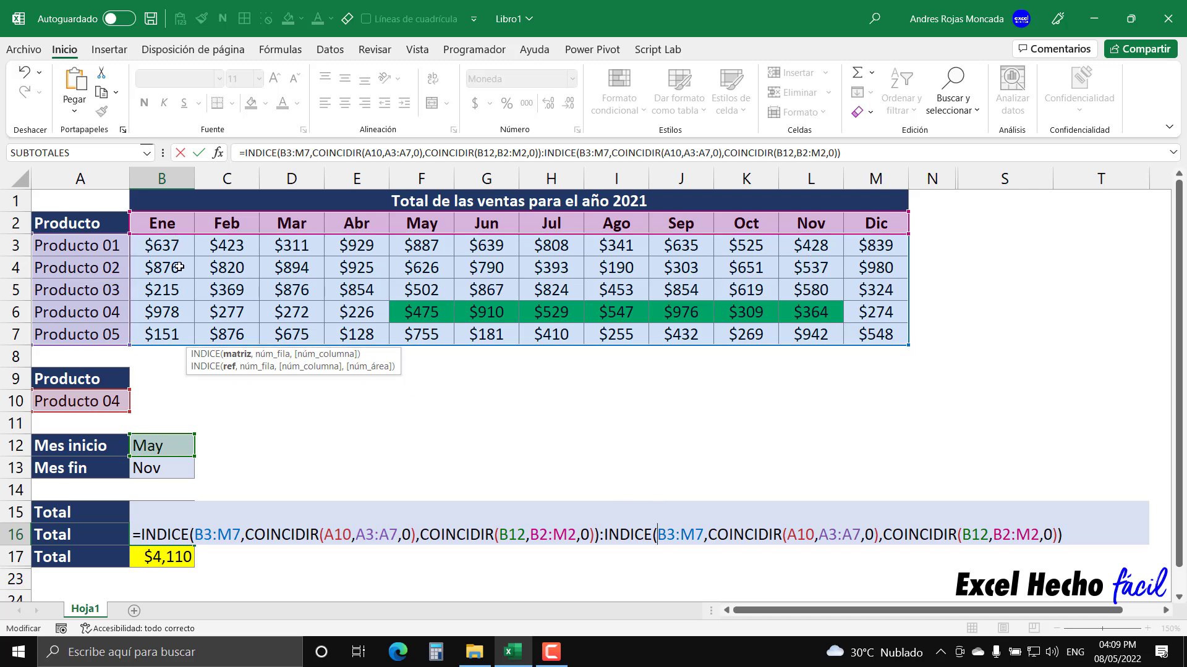
click(711, 532)
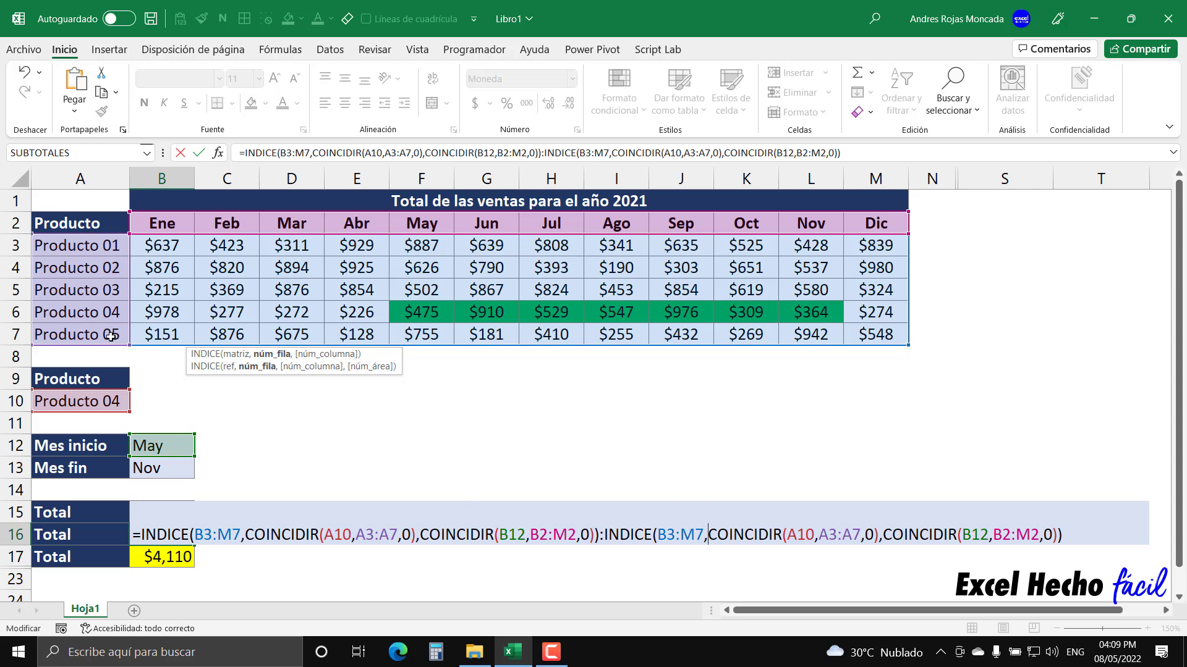
click(883, 534)
drag(989, 534, 962, 535)
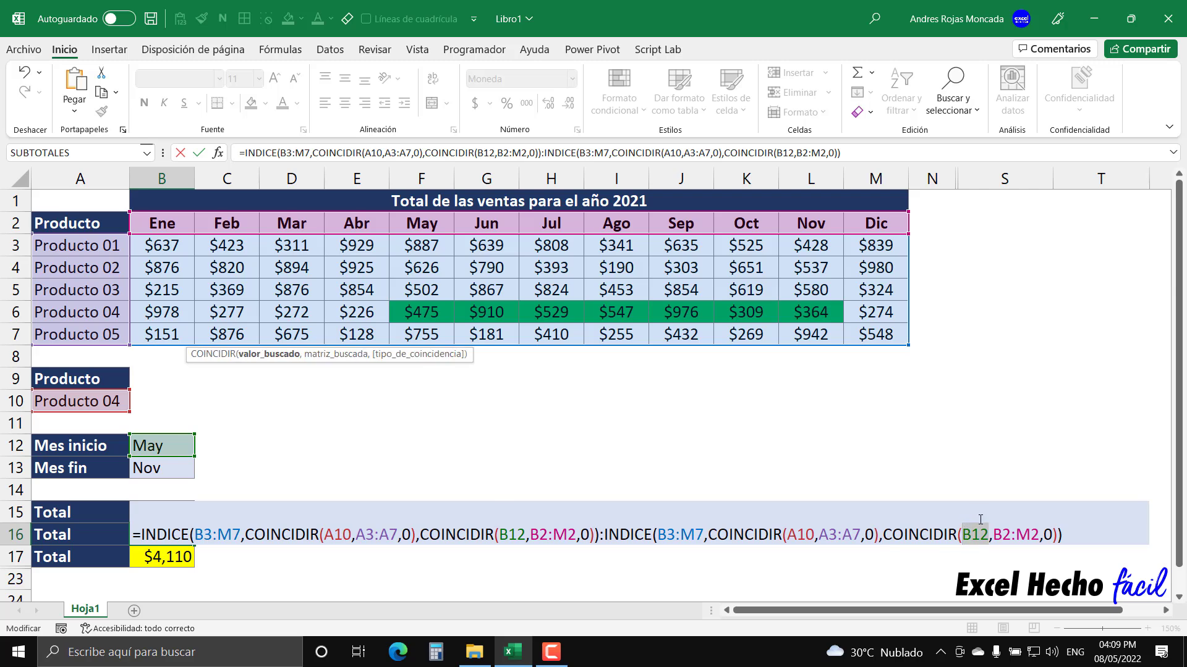
click(178, 468)
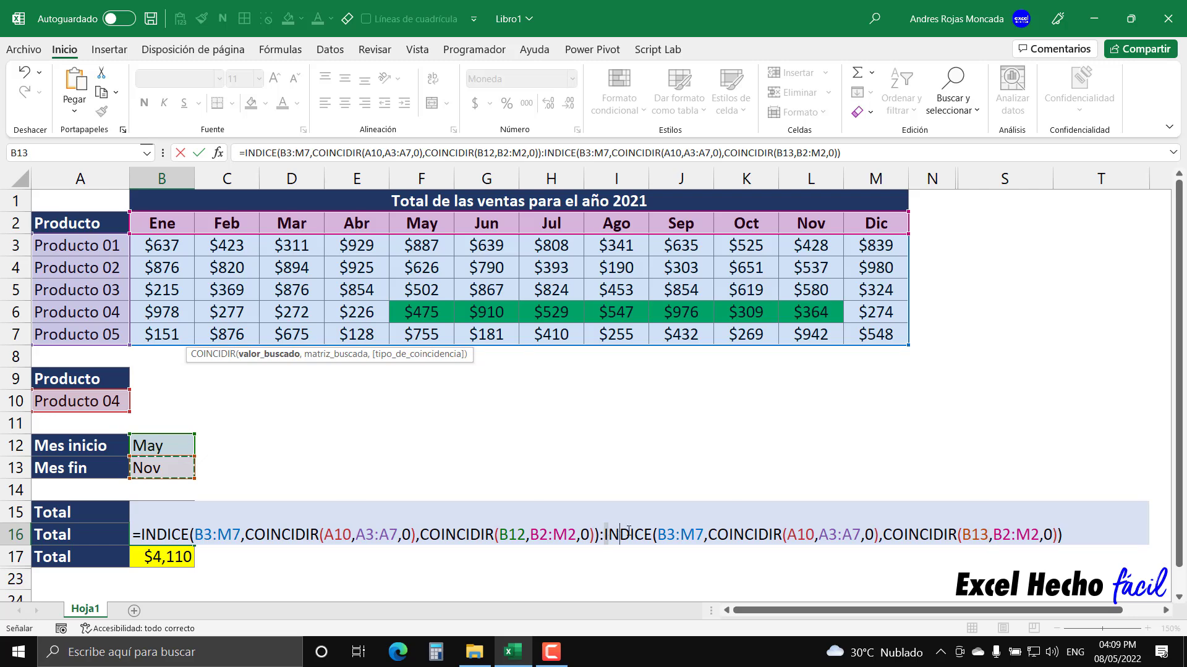
Evaluate the second INDICE in place, compare it with the end month's sales cell and restore the expression.
drag(603, 535, 1062, 535)
key(F9)
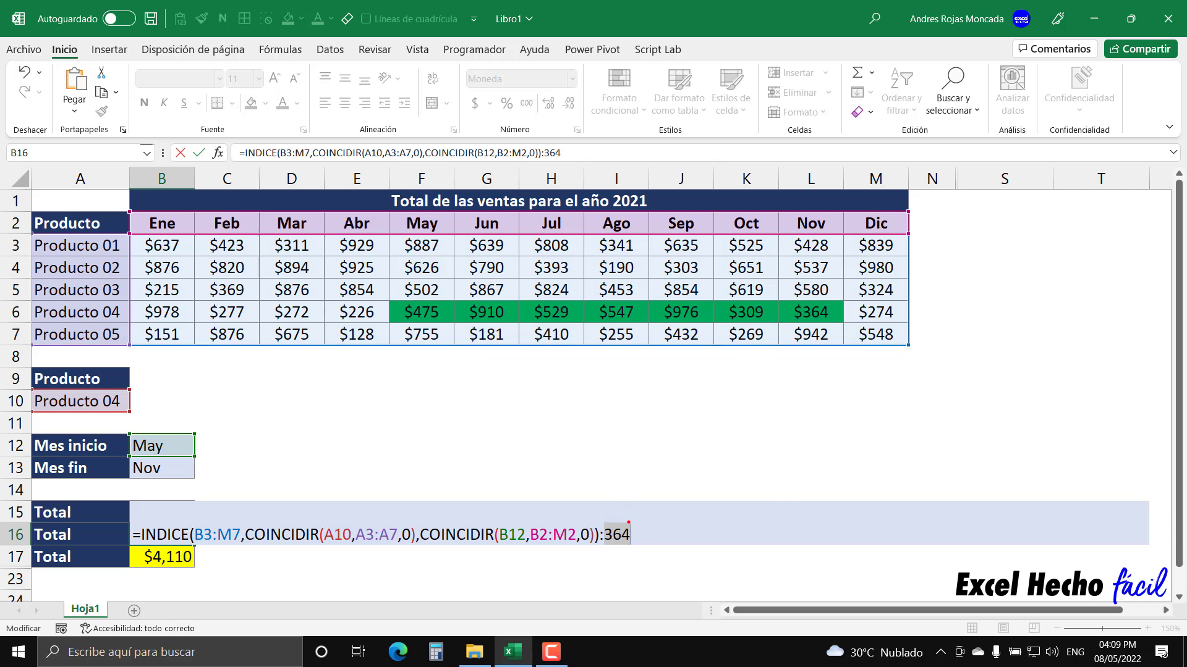
mouse_move(626, 522)
mouse_down()
mouse_move(702, 458)
mouse_move(815, 320)
mouse_up()
key(ctrl+z)
Evaluate the full INDICE:INDICE range in place and restore the formula.
drag(1063, 534, 137, 528)
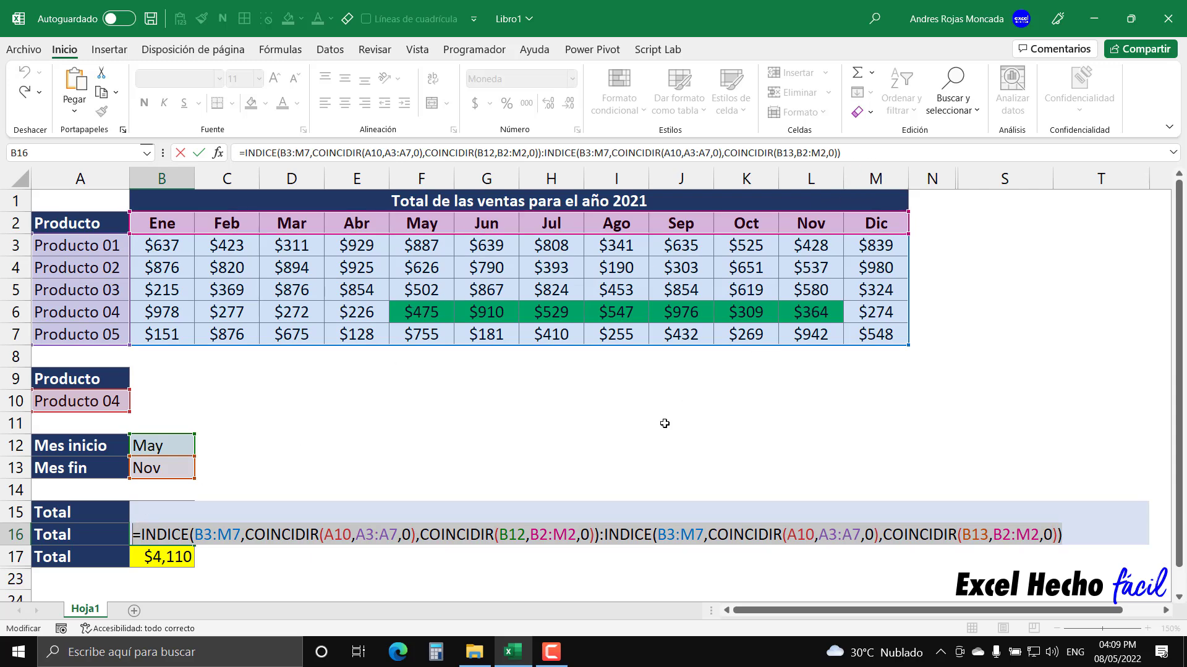
key(F9)
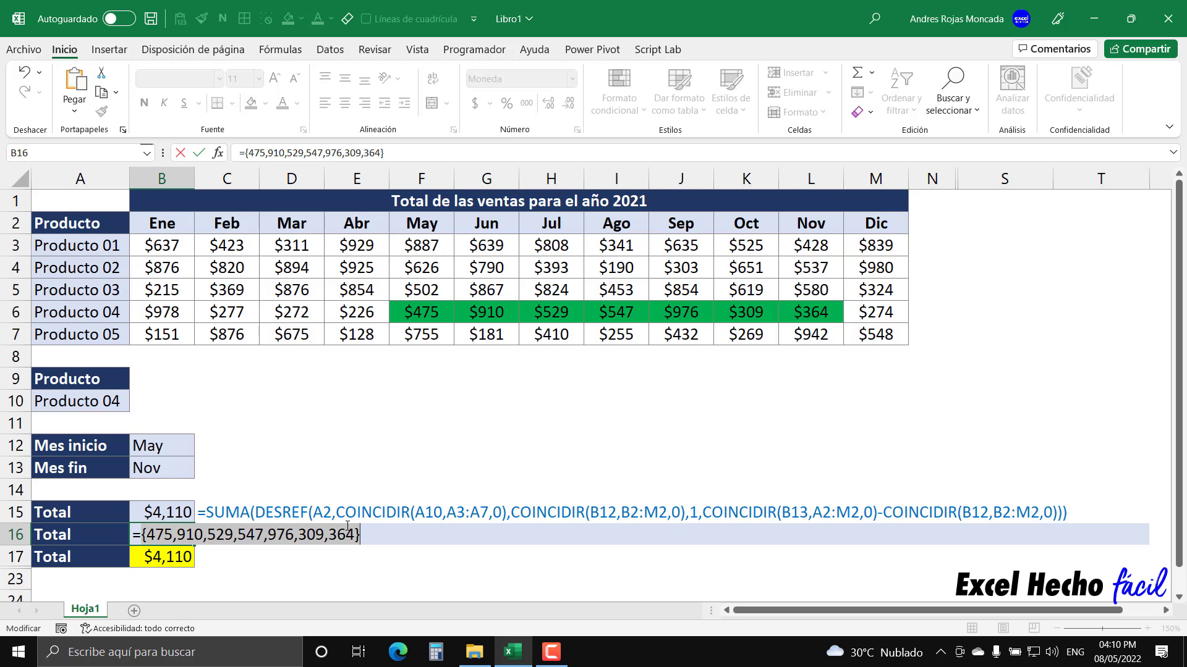
key(ctrl+z)
Insert the SUMA function name and its opening parenthesis before the first INDICE in B16.
key(Left)
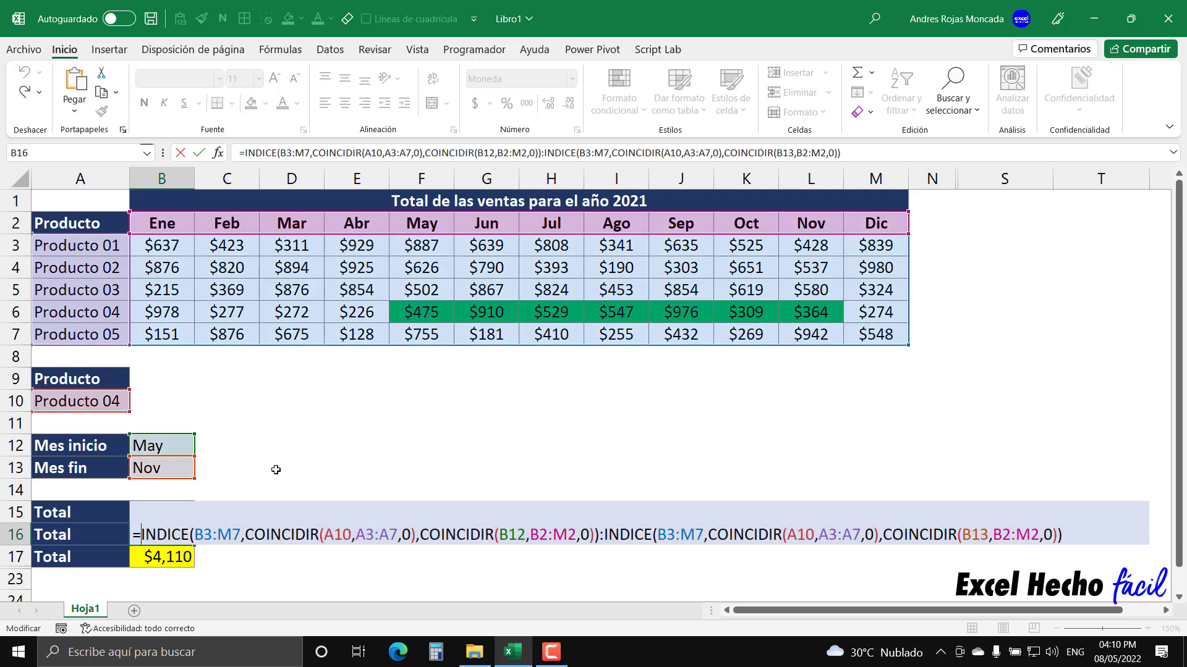
key(Left)
text(sum)
key(Caps_Lock)
key(Tab)
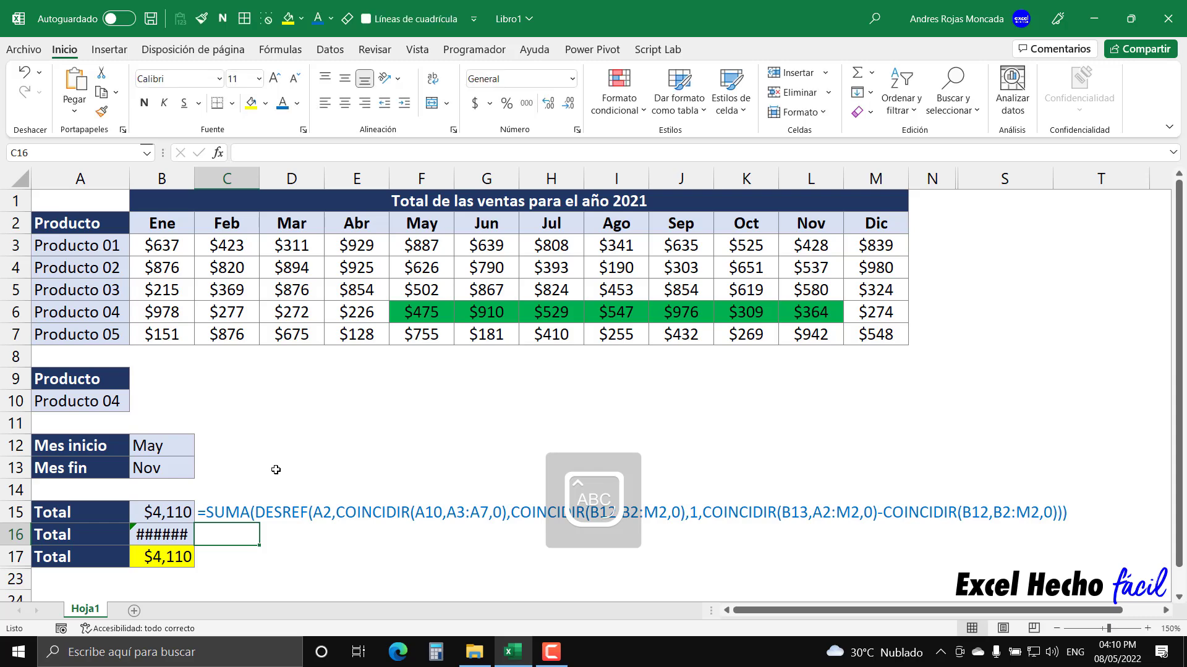
click(180, 533)
key(F2)
click(172, 534)
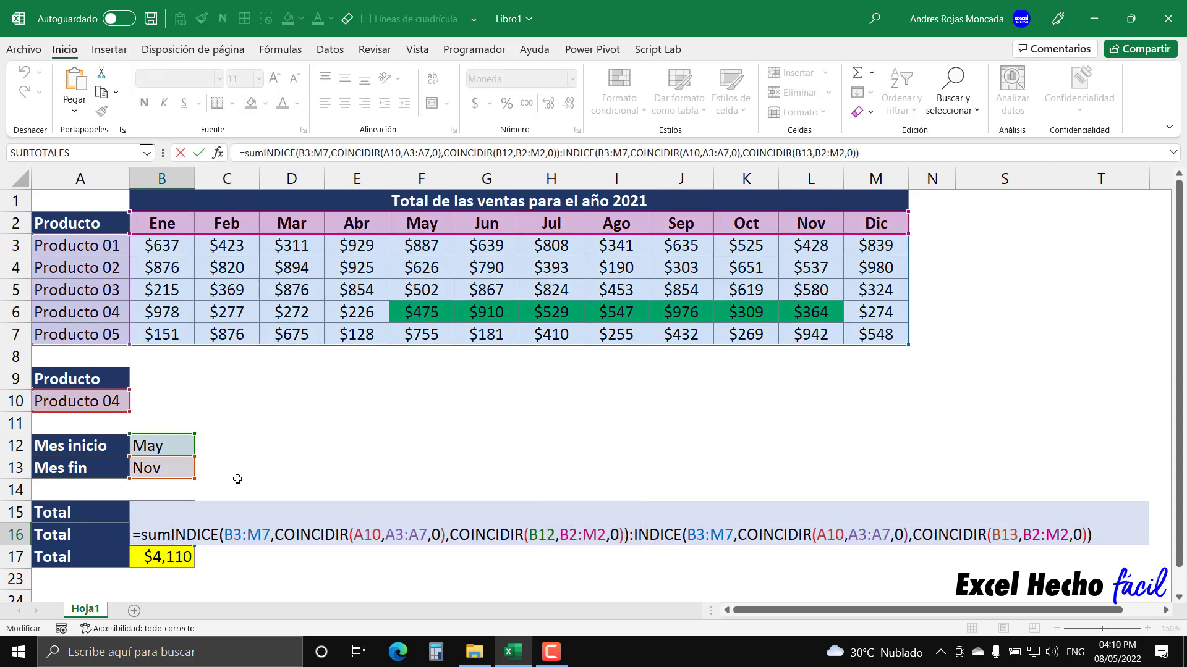
text(A)
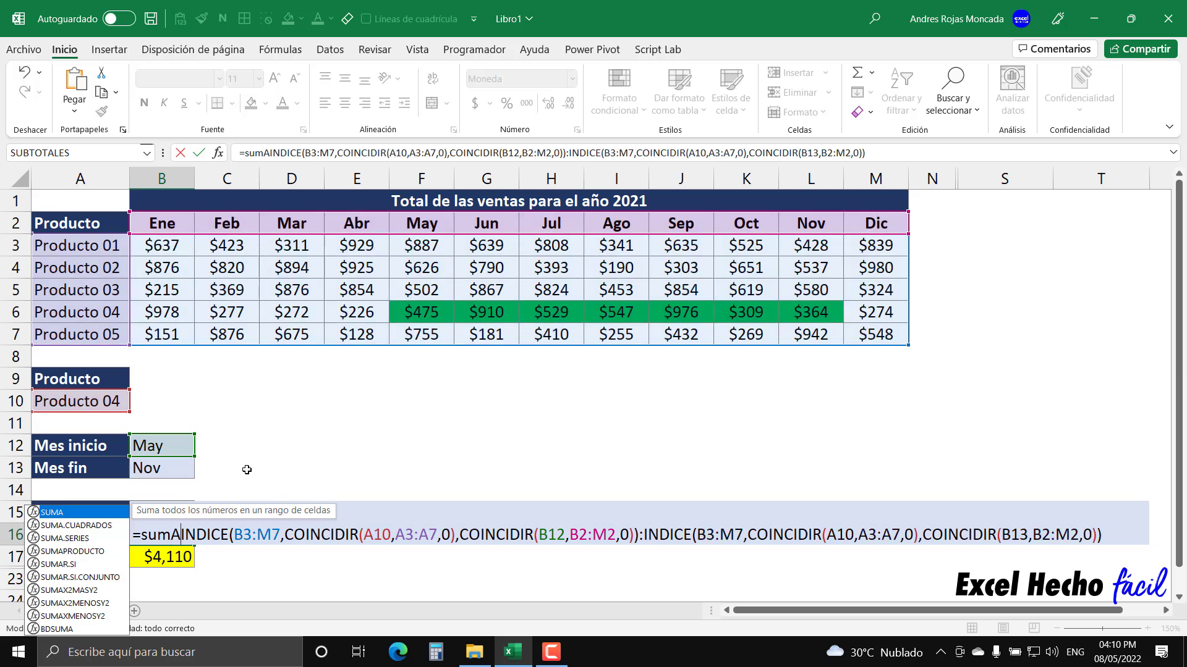
text(()
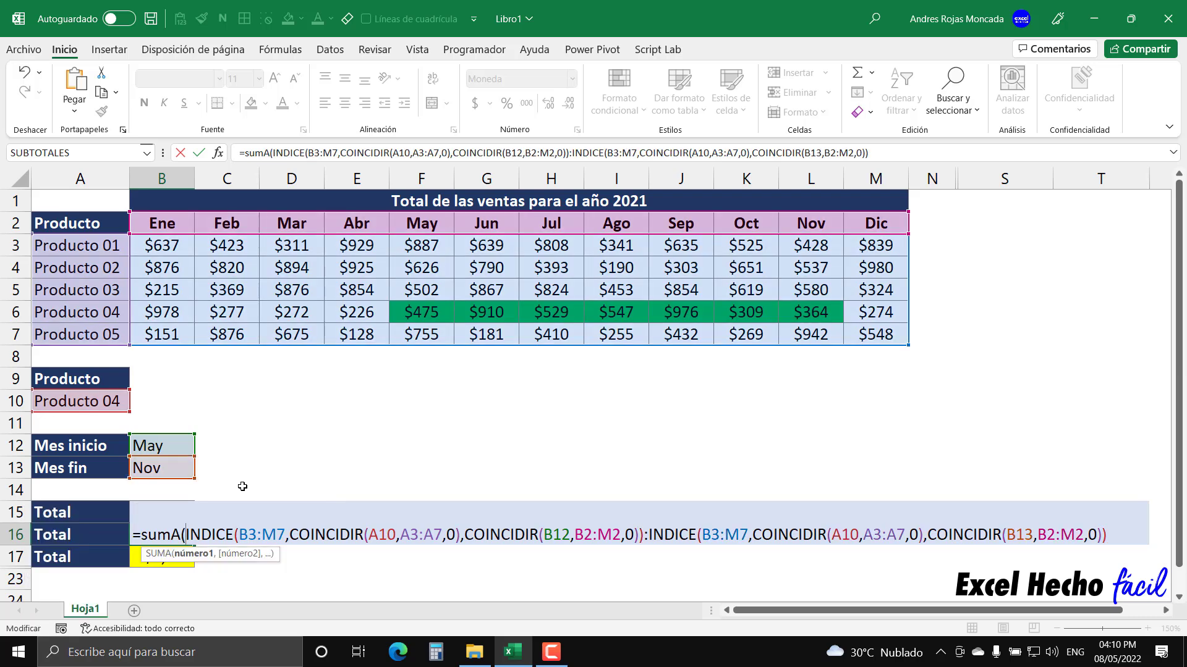
Rewrite the function name in capitals as SUMA, add its closing parenthesis and enter the formula in B16.
click(192, 555)
click(180, 534)
key(BackSpace)
key(BackSpace)
key(BackSpace)
key(BackSpace)
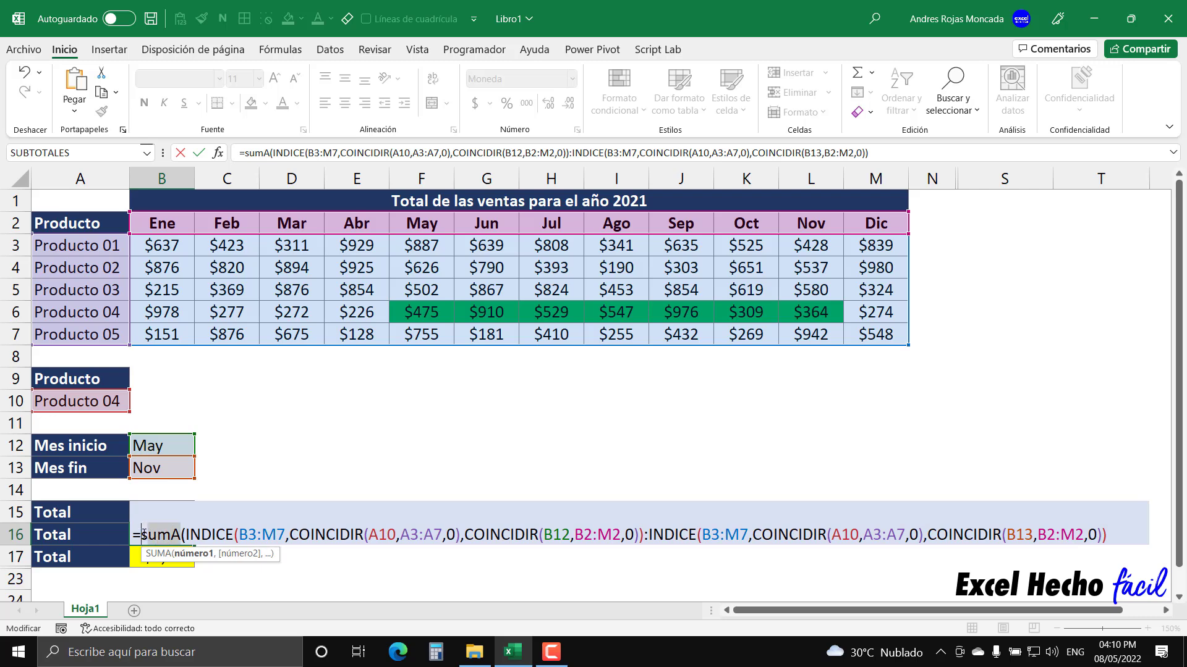
text(SUM)
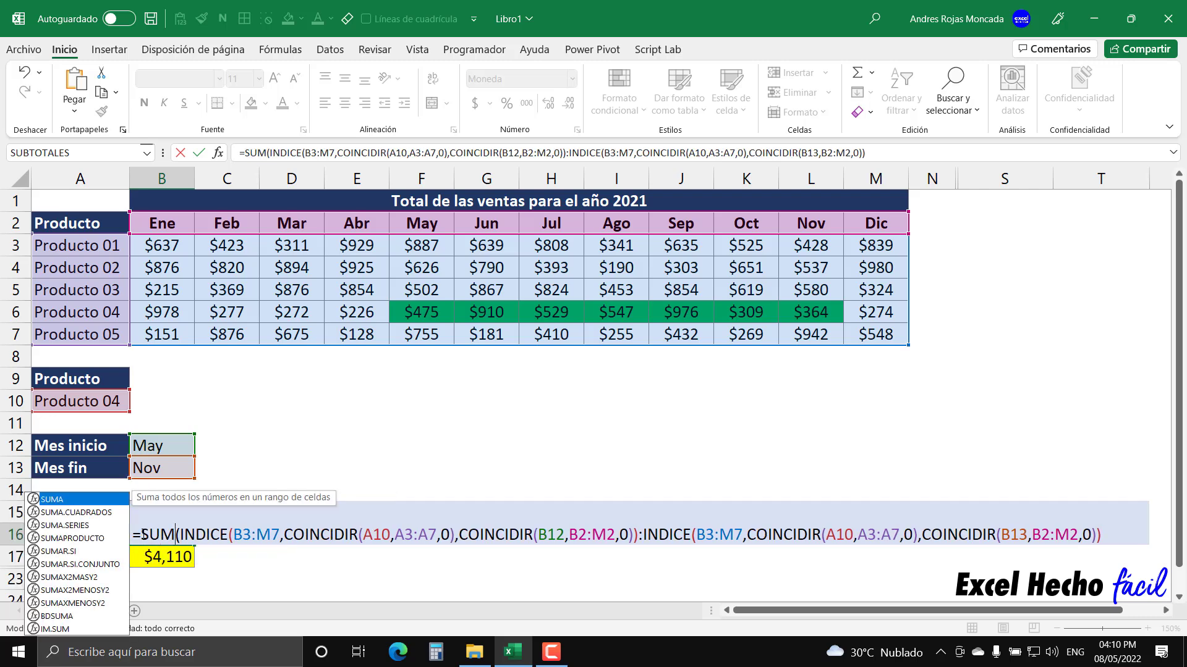
text(A)
key(Caps_Lock)
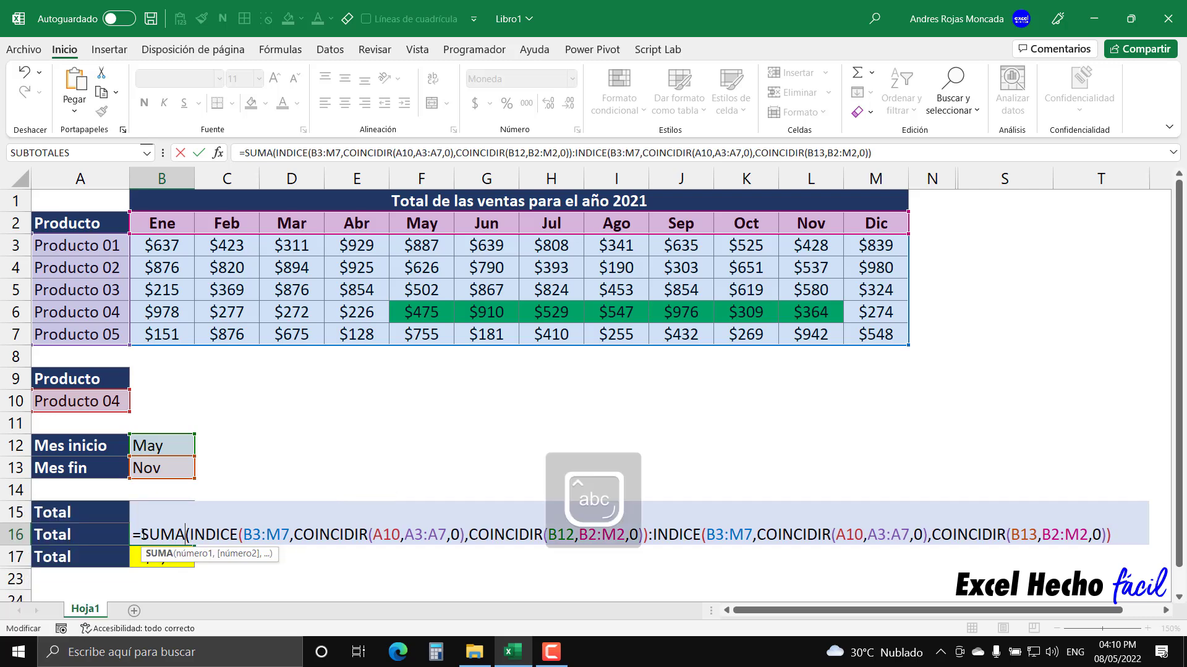
click(1126, 535)
text())
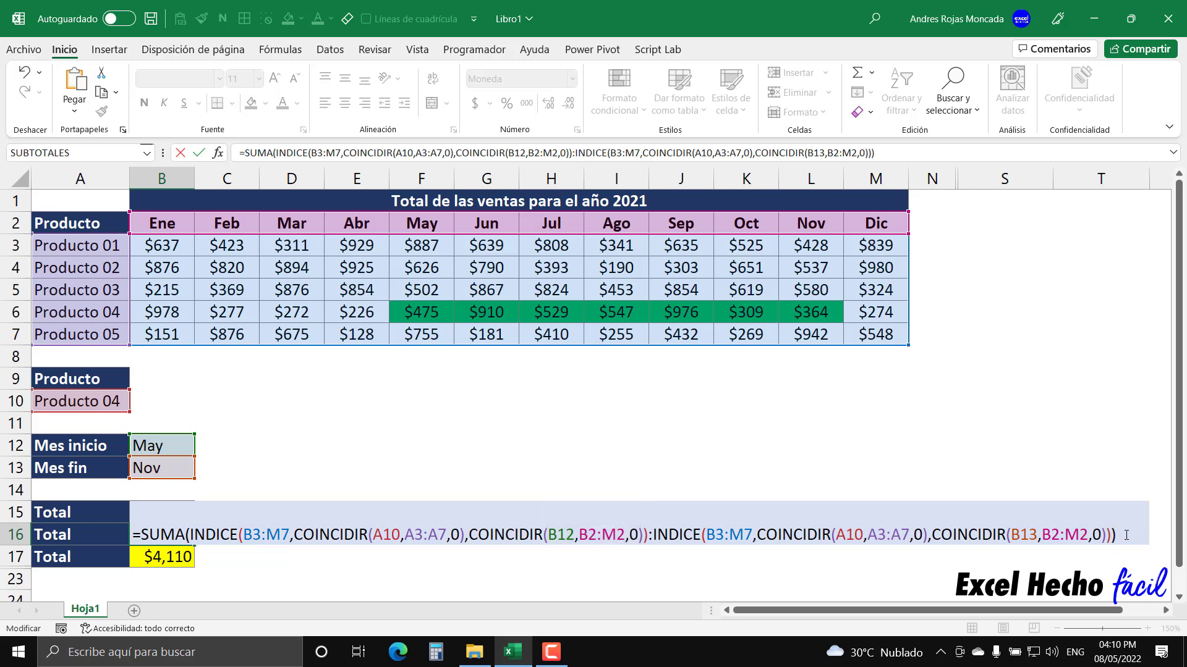
key(Return)
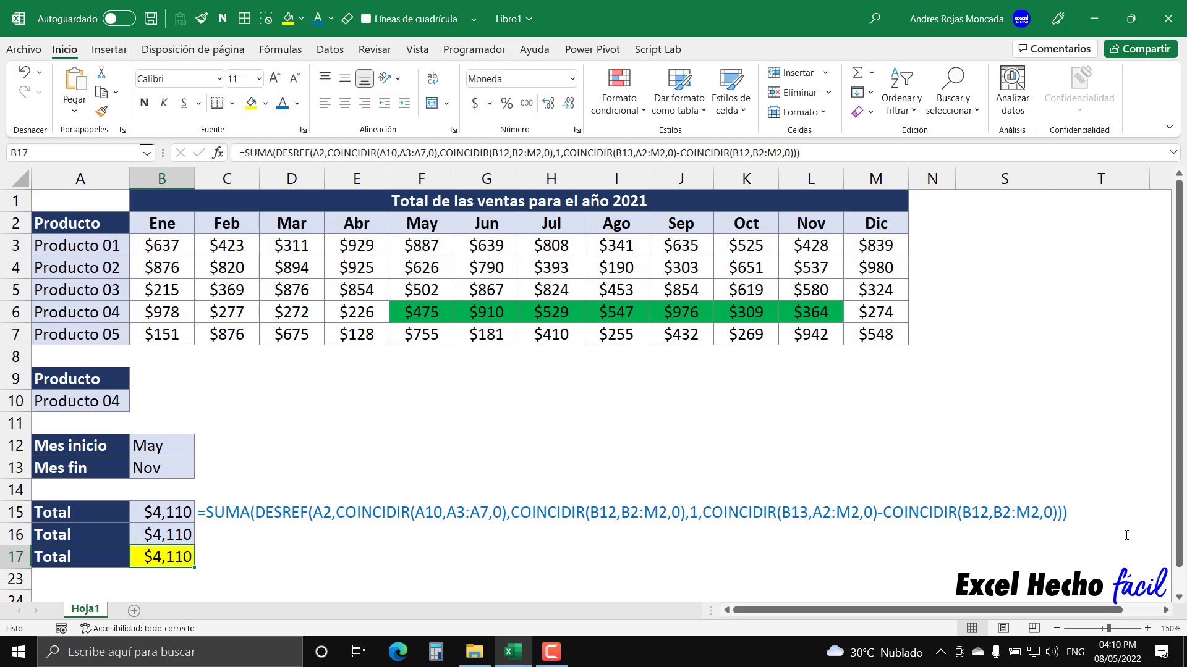
Copy the FORMULATEXTO formula from C15 down to C16 to show the formula of B16.
click(172, 535)
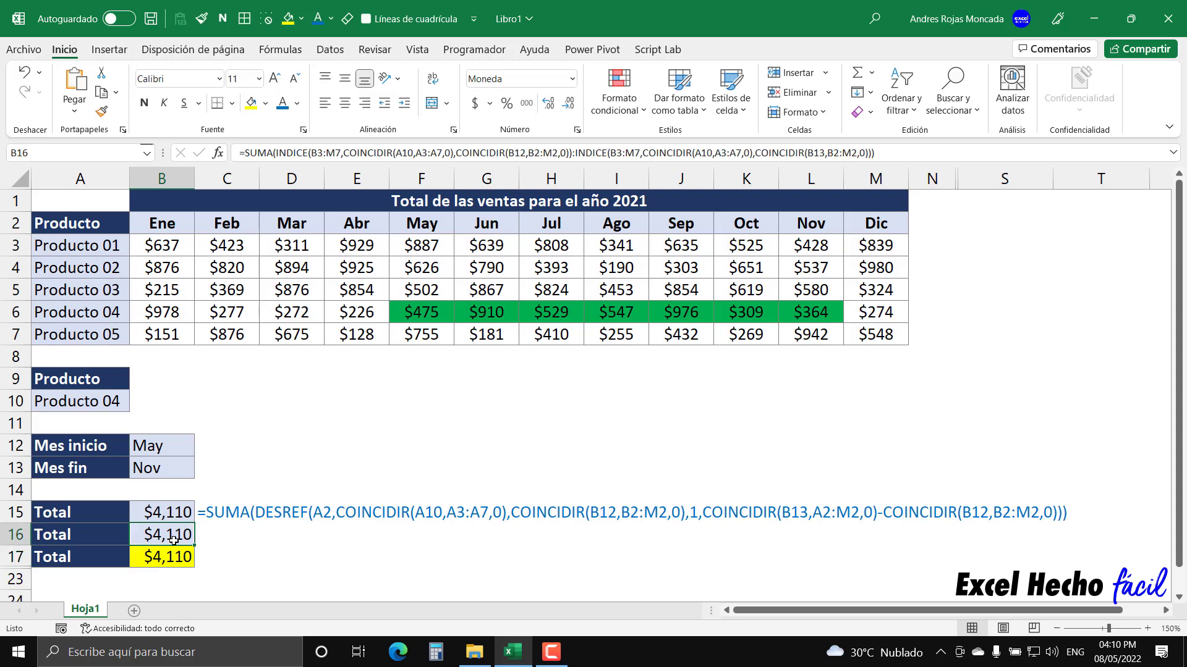
click(224, 535)
click(238, 517)
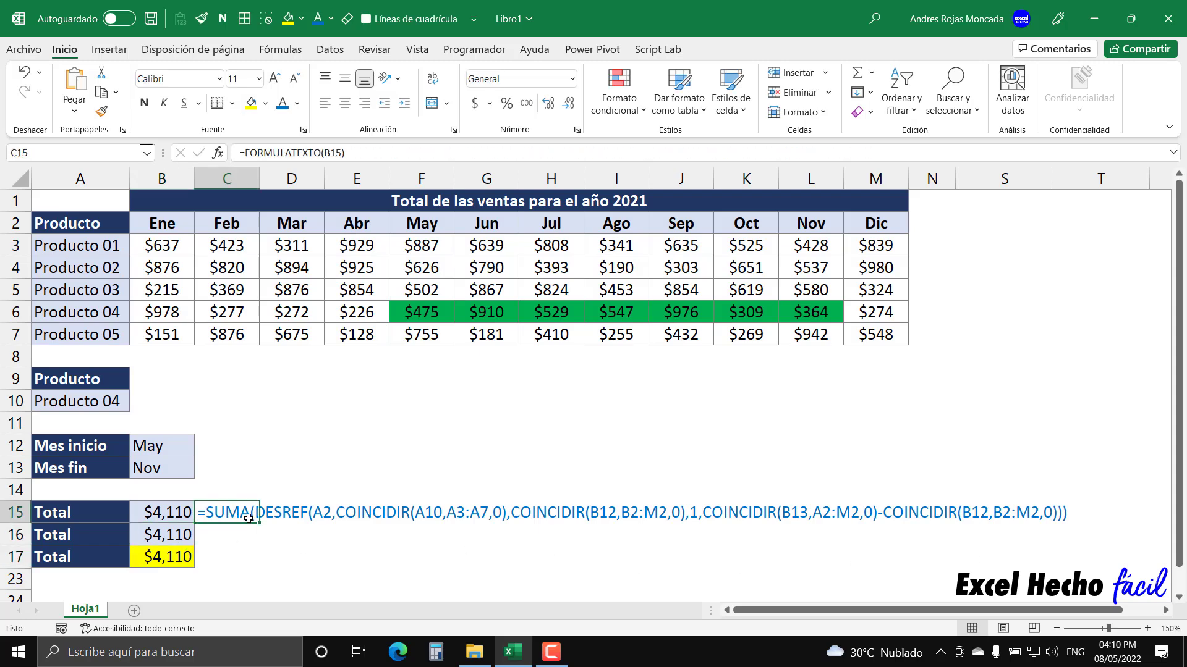
drag(258, 521, 257, 539)
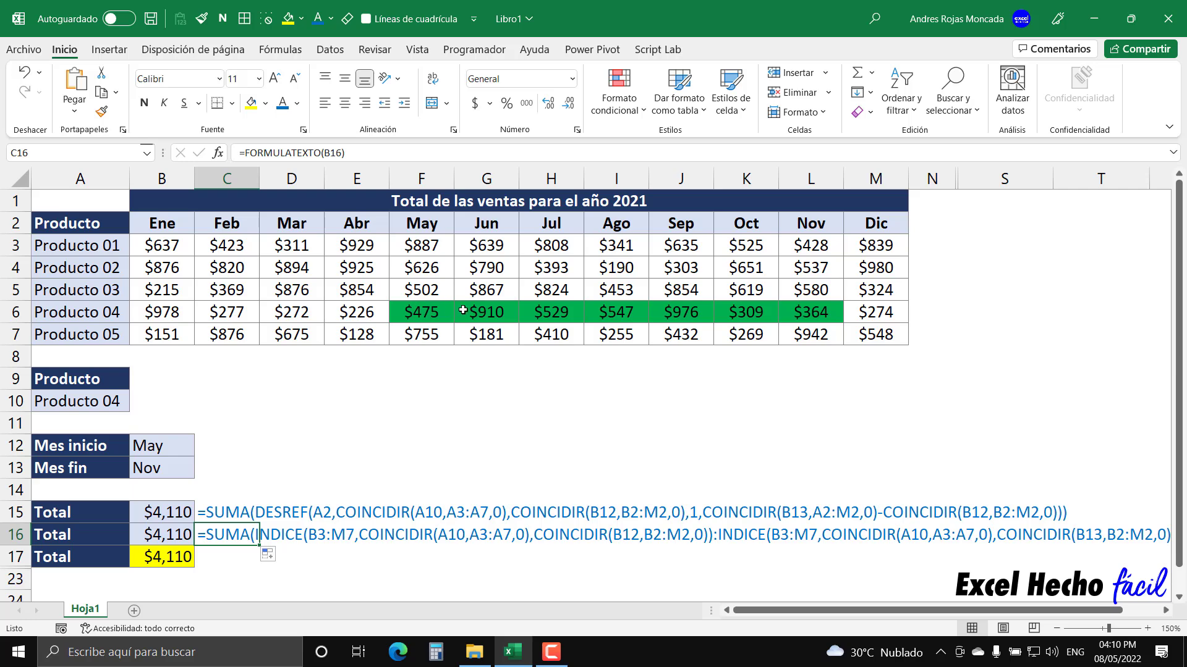
Set the product in A10 to Producto 02.
click(111, 401)
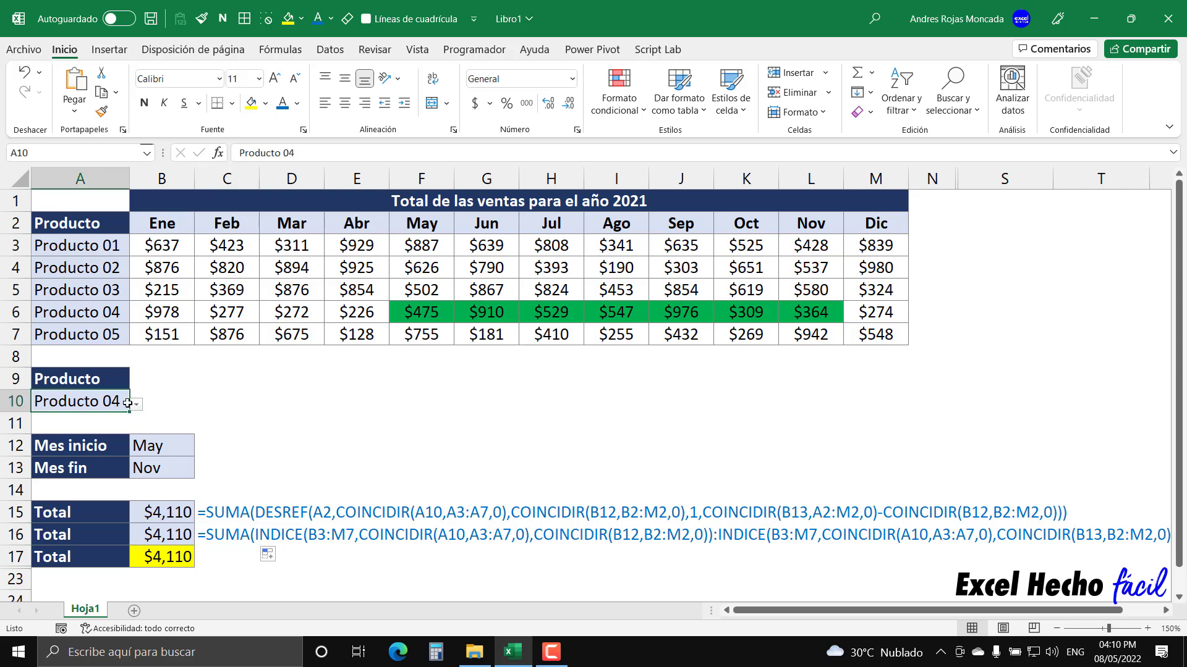
click(136, 405)
click(82, 437)
Set the start month to Jul and the end month to Oct, after trying Dic as the end month.
click(156, 446)
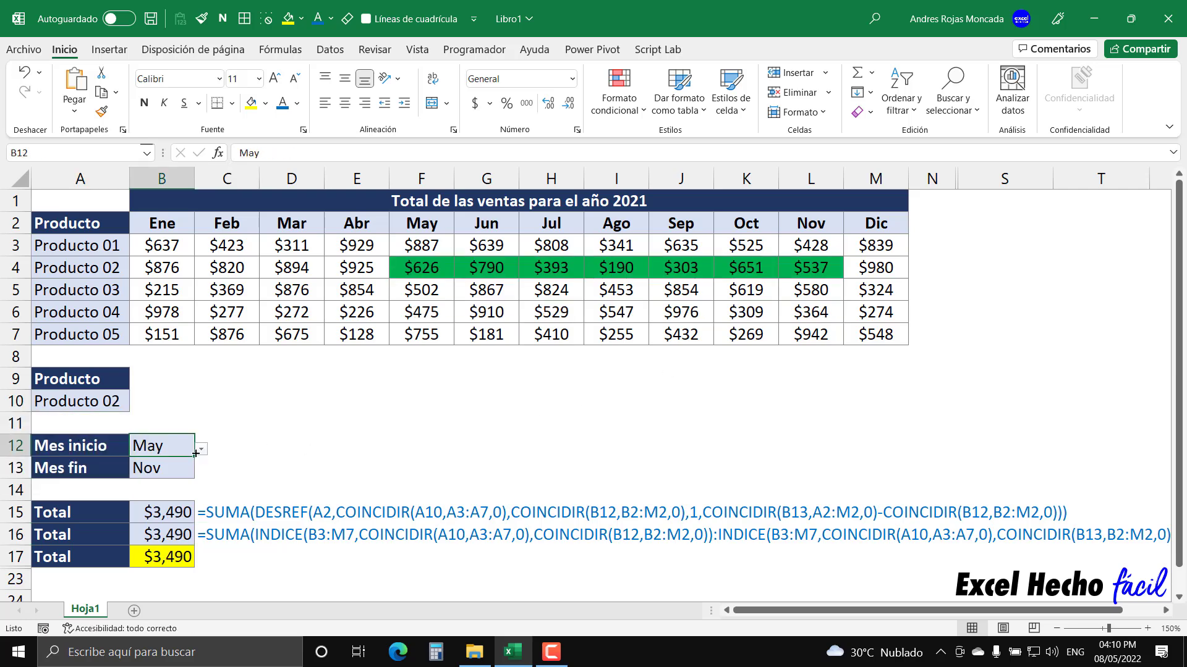
click(201, 449)
click(143, 506)
click(162, 468)
click(201, 471)
click(162, 578)
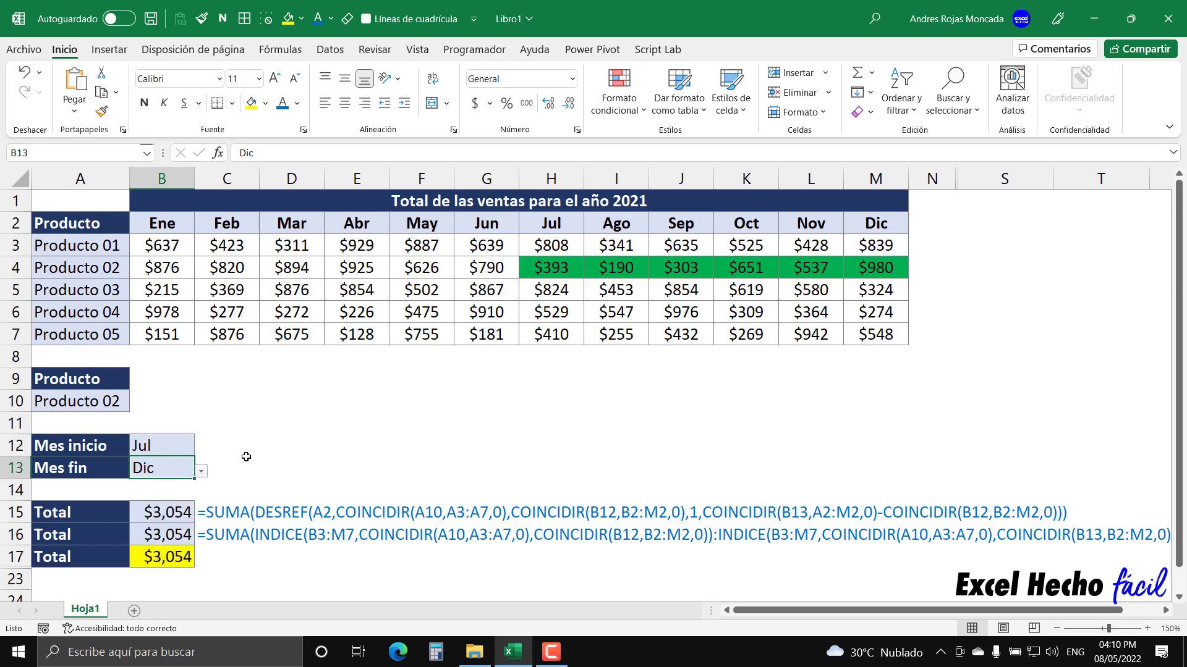
click(201, 472)
click(185, 536)
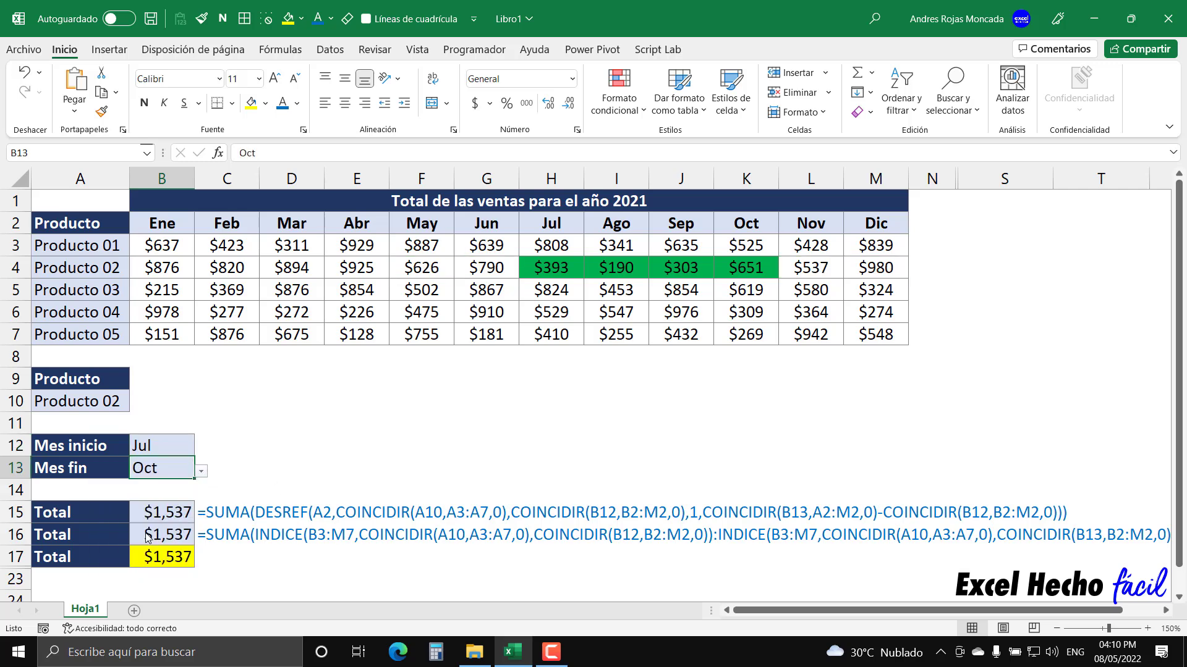
Set the product in A10 to Producto 03.
click(106, 403)
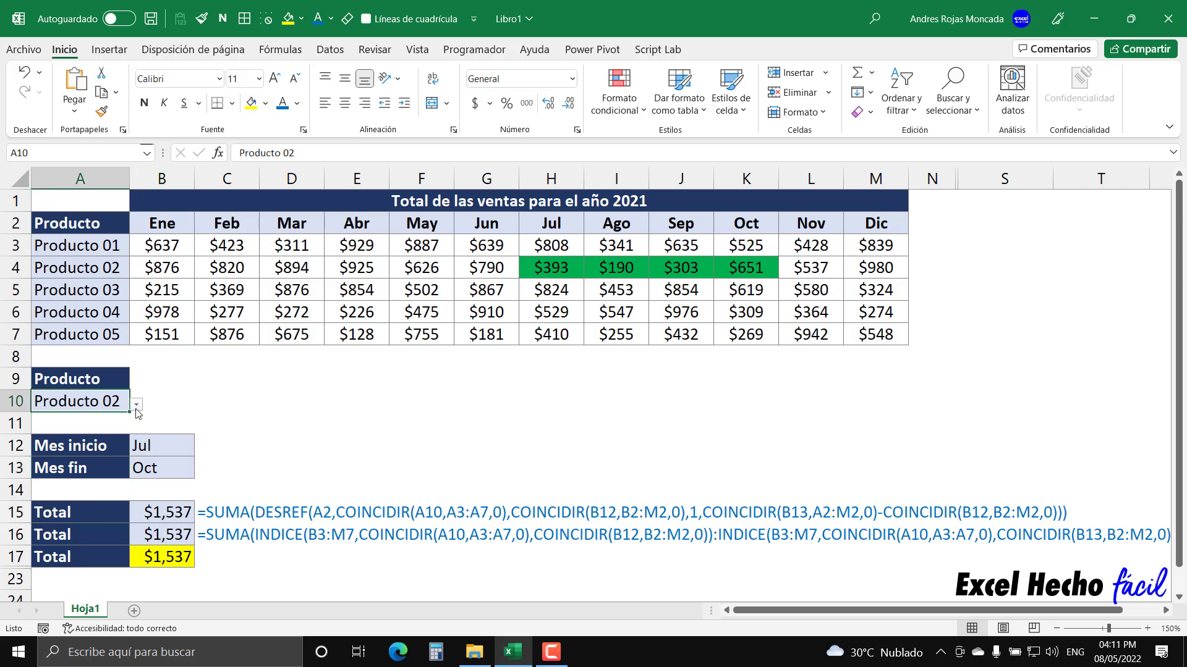
click(136, 406)
click(91, 451)
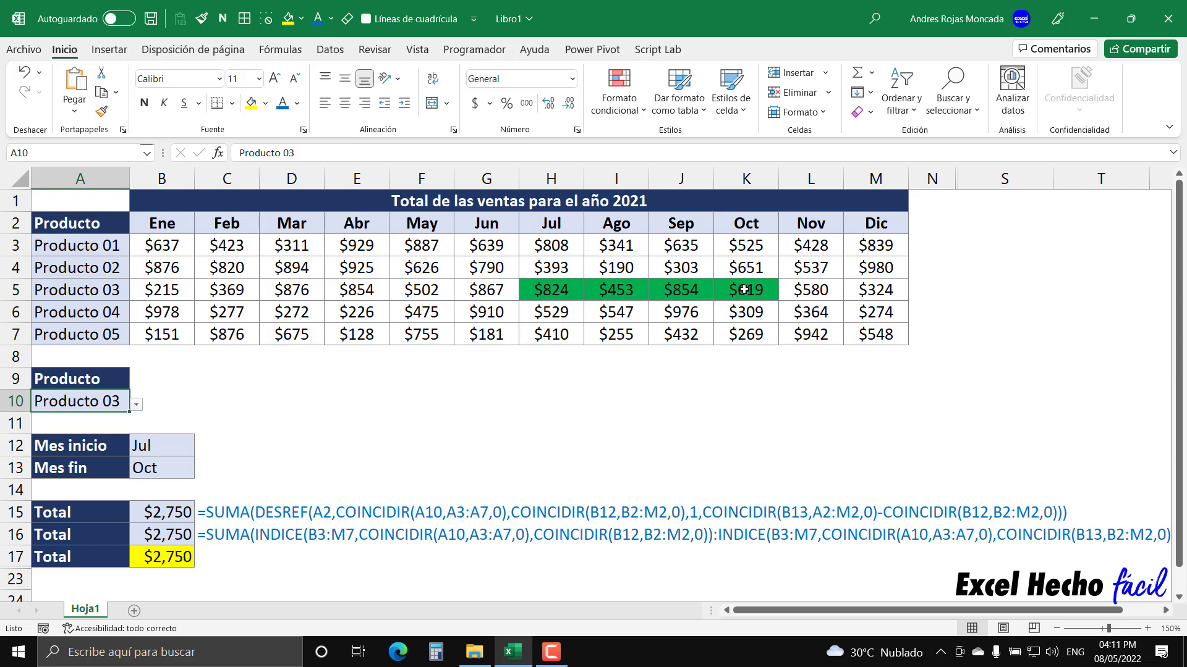
Unhide the hidden helper rows 18 to 22 below the last Total row.
scroll(339, 453, down, 3)
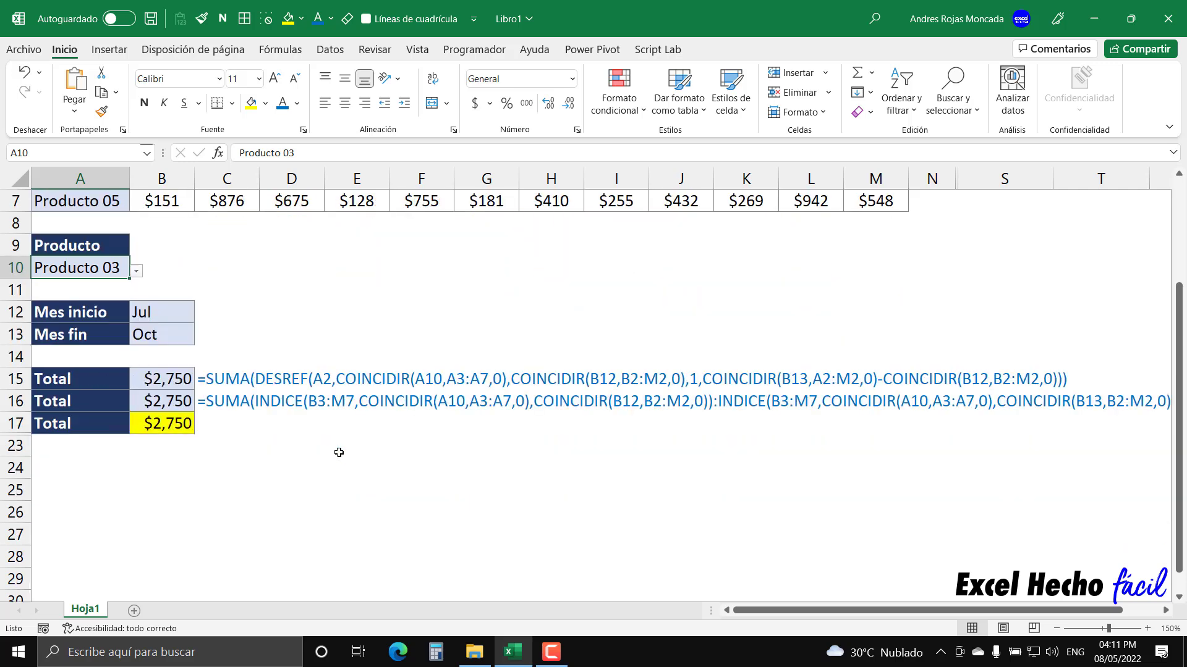
drag(17, 378, 16, 357)
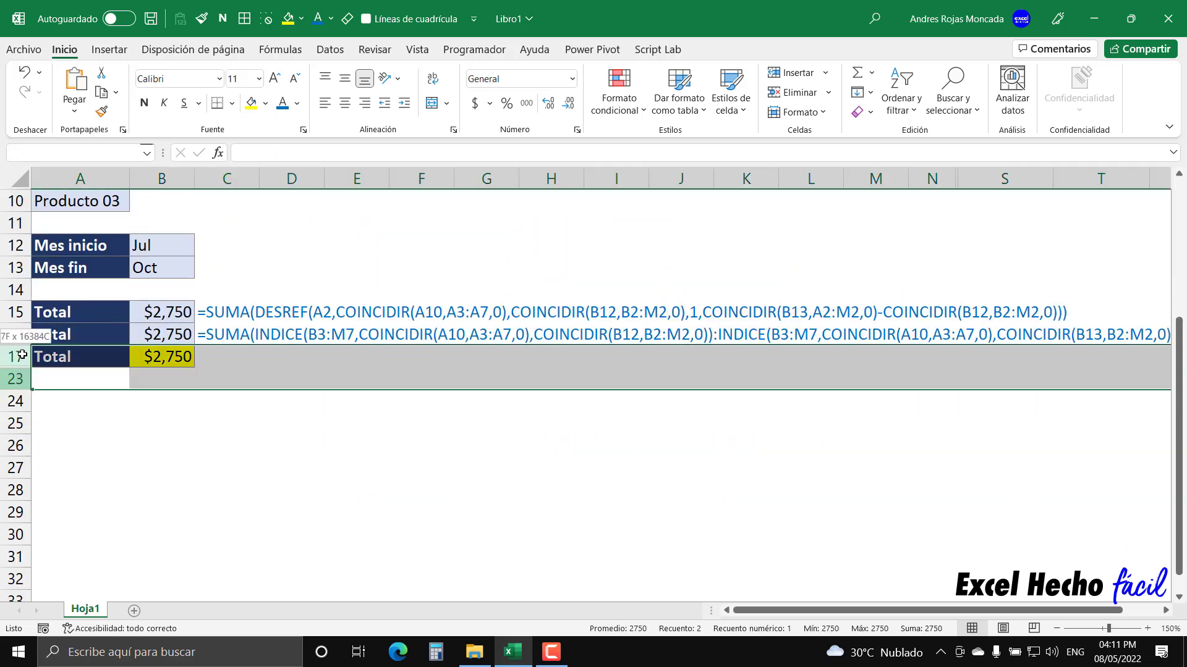
right_click(17, 378)
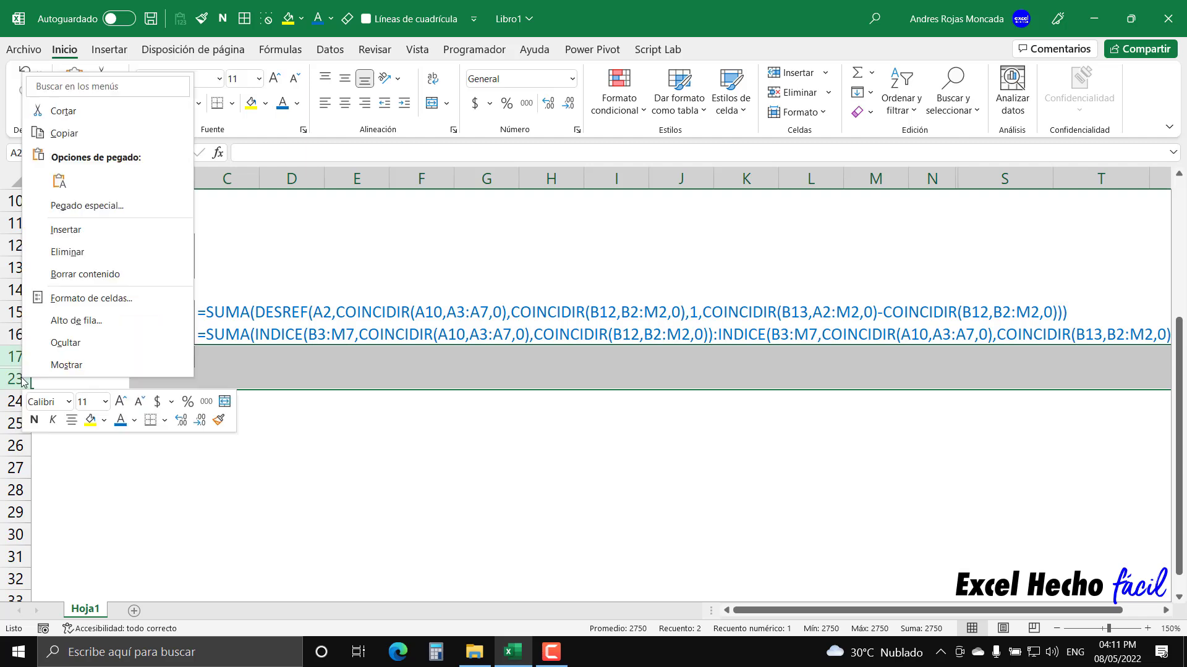
click(80, 364)
click(365, 427)
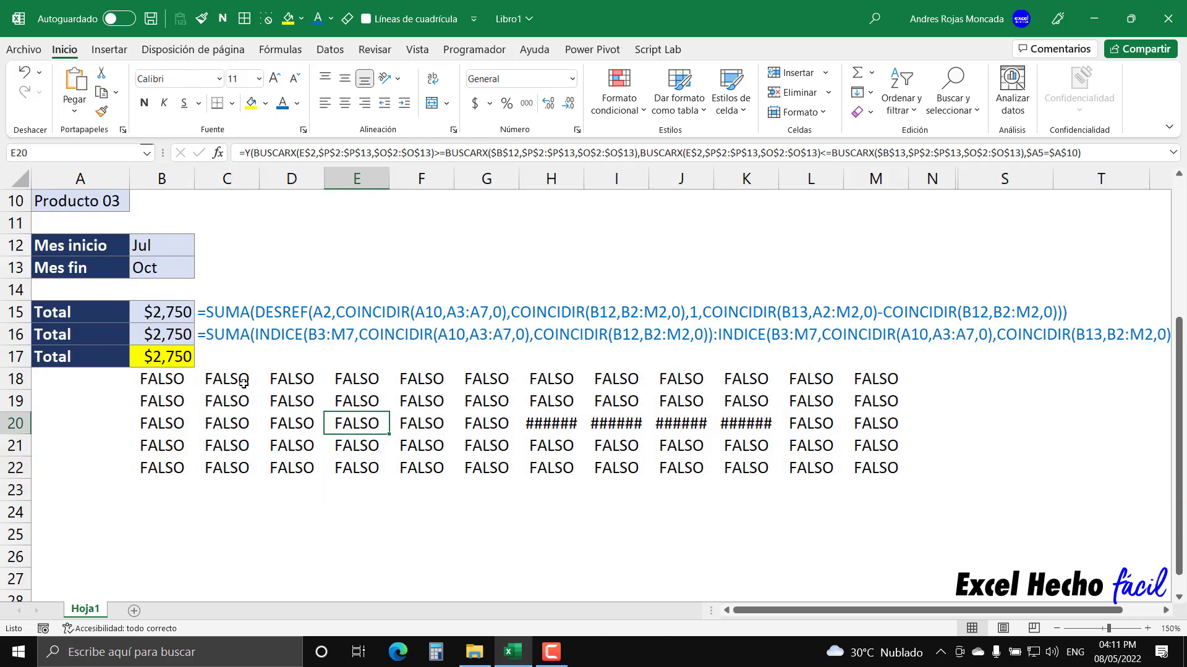
Set the start month in B12 to Ene and the end month in B13 to Jun.
scroll(353, 443, up, 3)
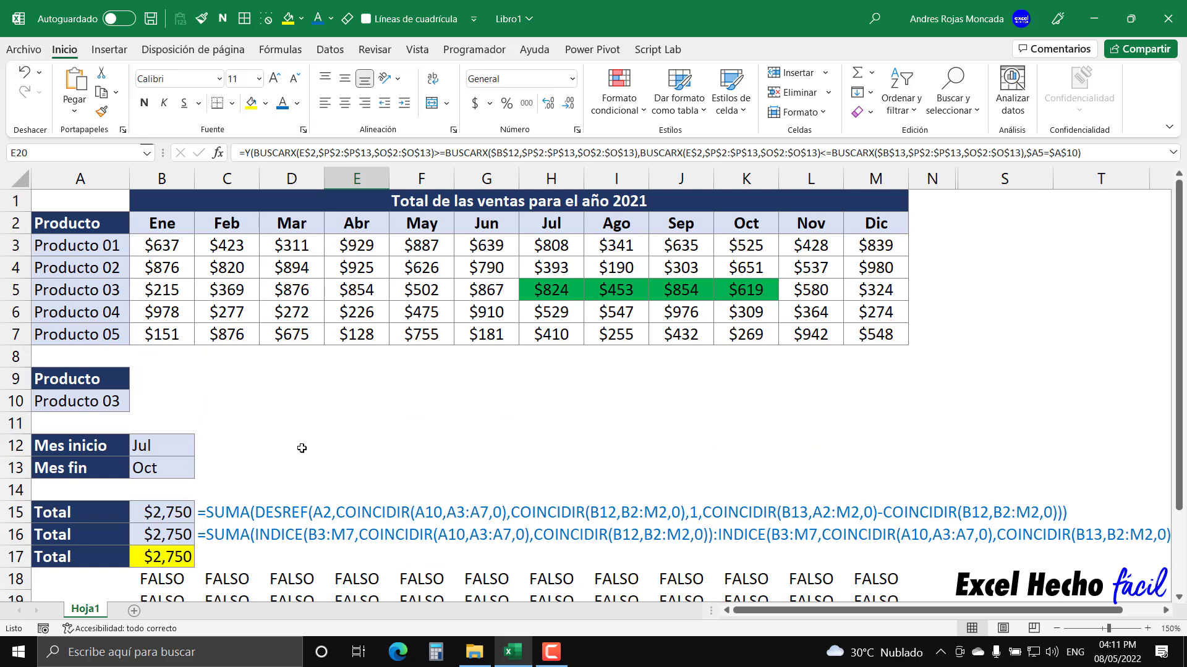
click(160, 442)
click(201, 452)
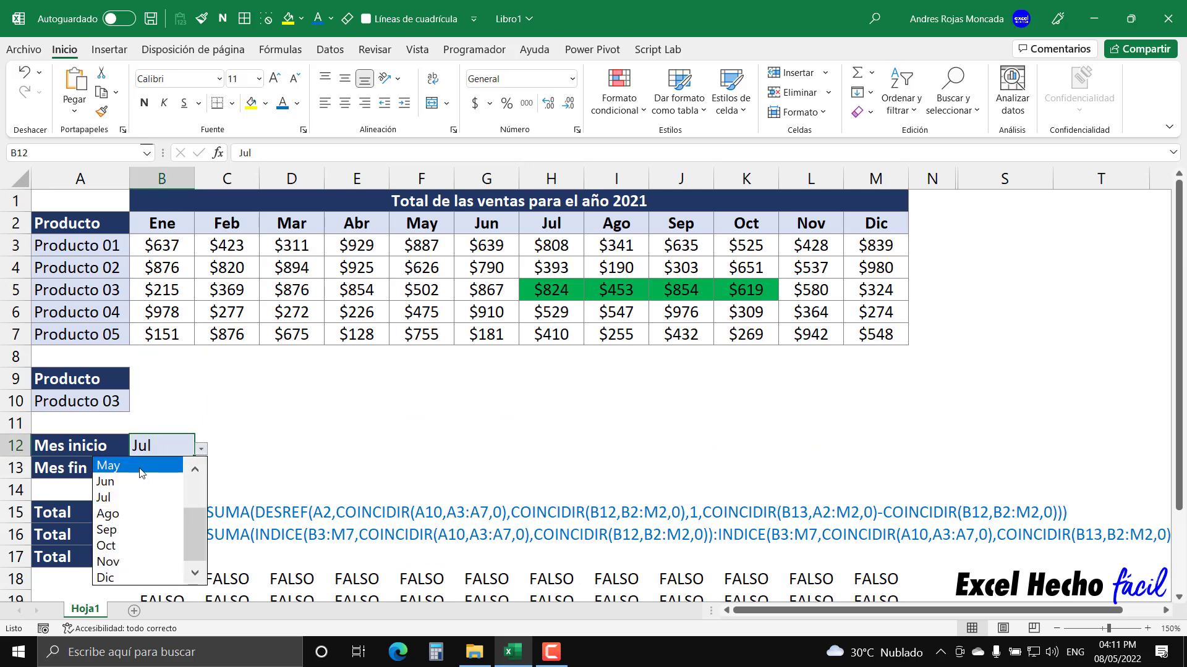
scroll(141, 473, up, 2)
click(118, 465)
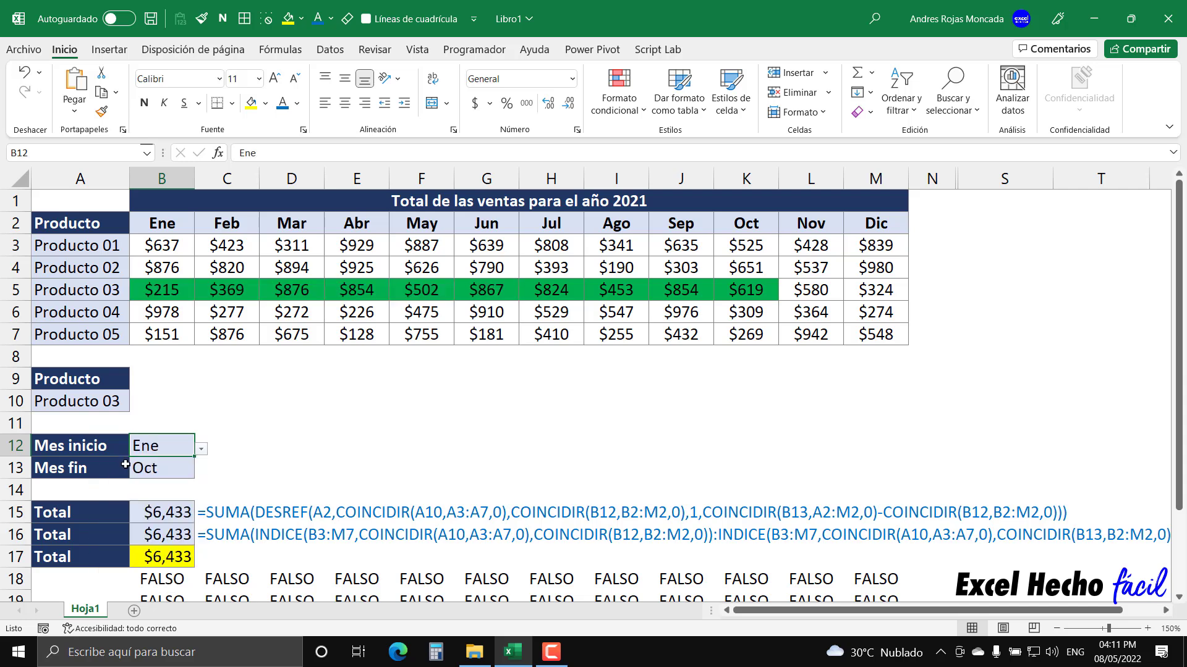
click(171, 468)
click(201, 471)
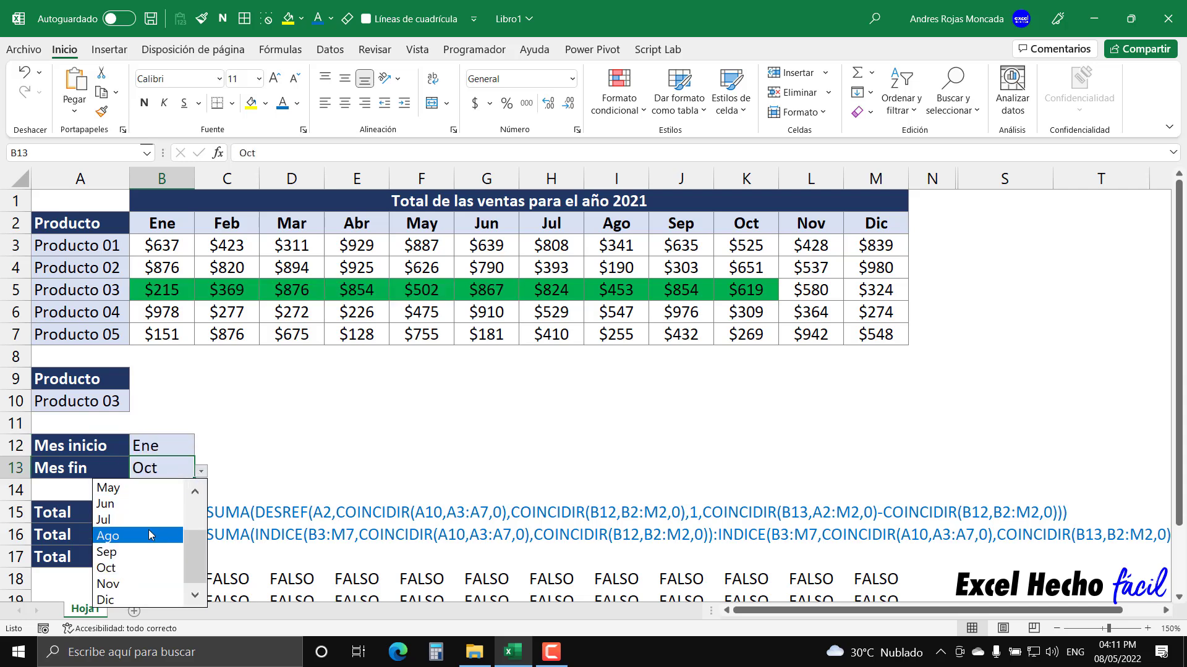
click(149, 506)
Examine the helper grid's logical values in row 20 and the Y and BUSCARX formula in B18.
scroll(421, 468, down, 3)
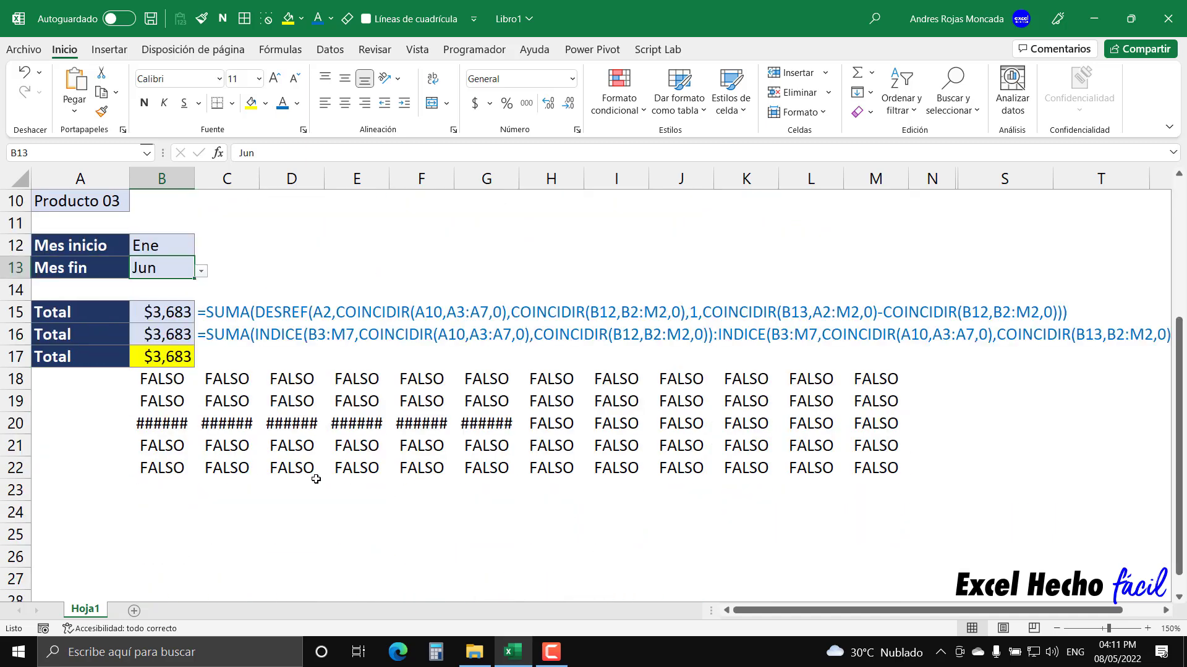
click(178, 424)
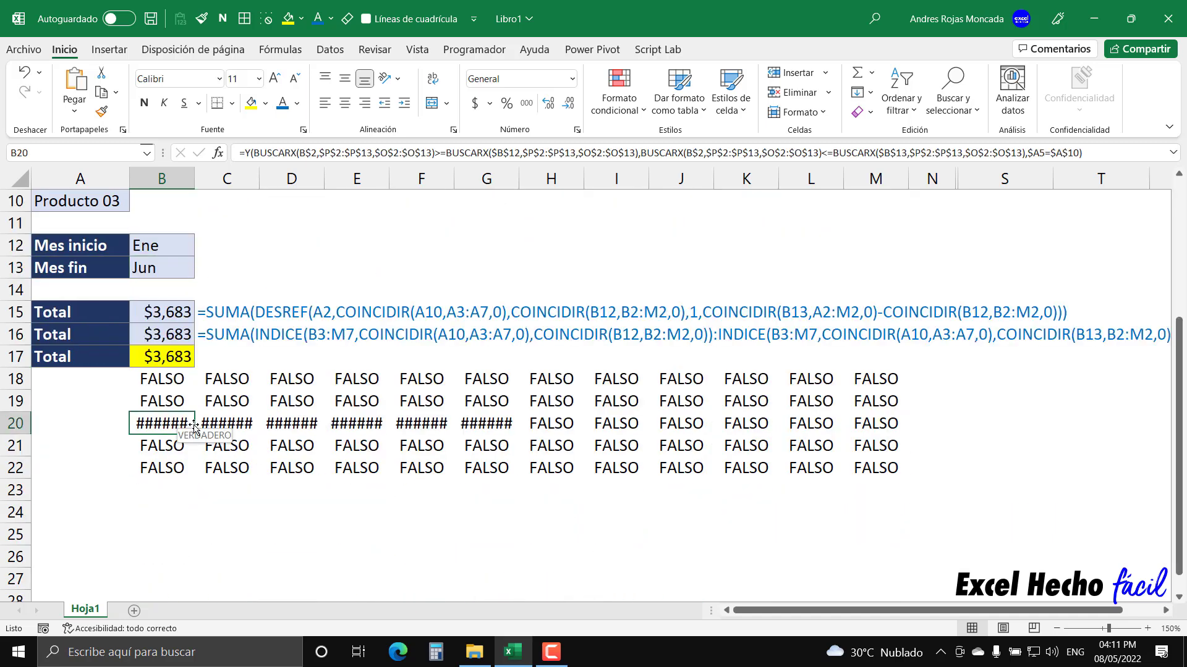
click(198, 425)
click(175, 388)
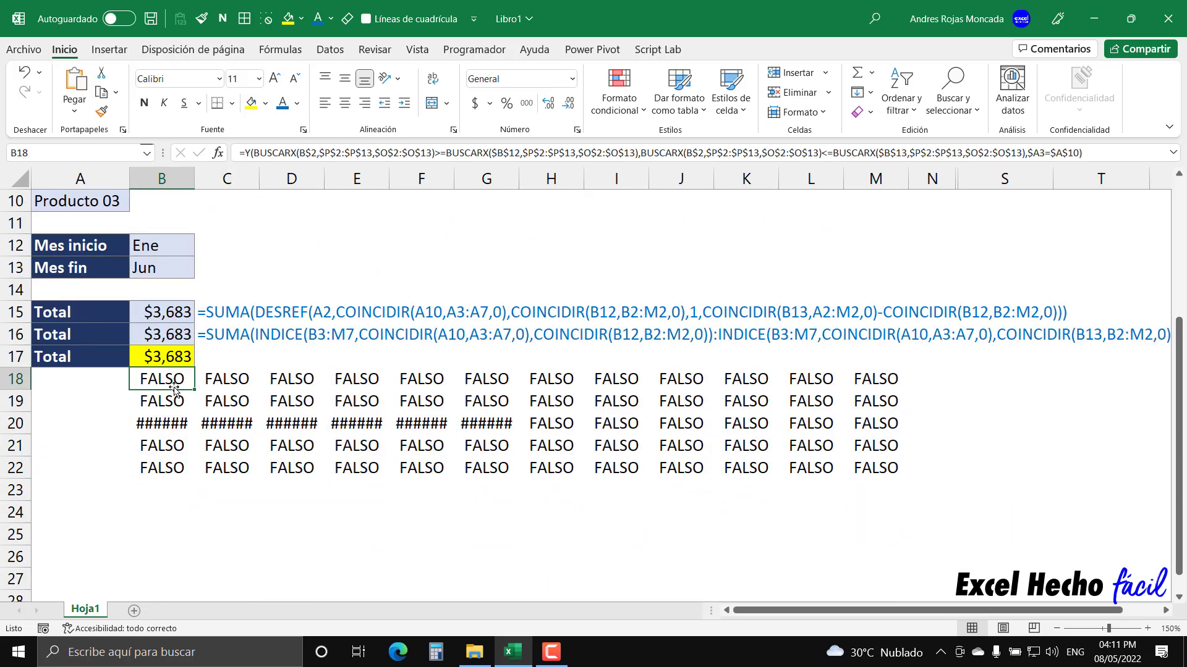
double_click(175, 388)
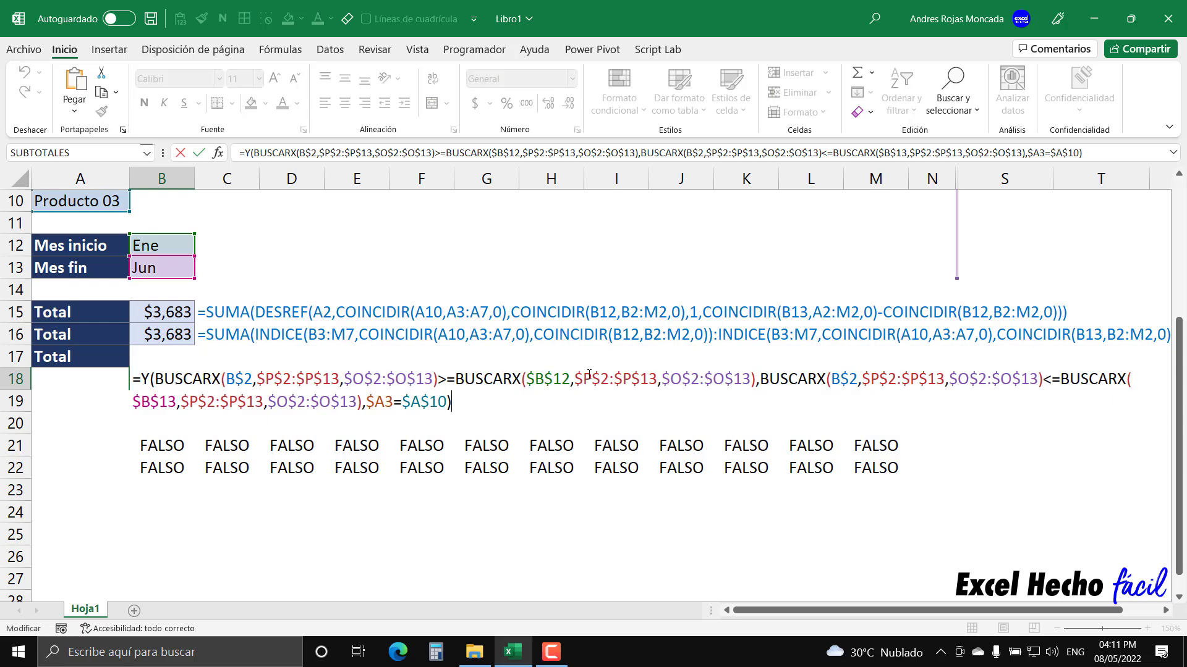
key(Escape)
Hide the helper rows 18 to 22 containing the logical test grid.
scroll(288, 445, up, 3)
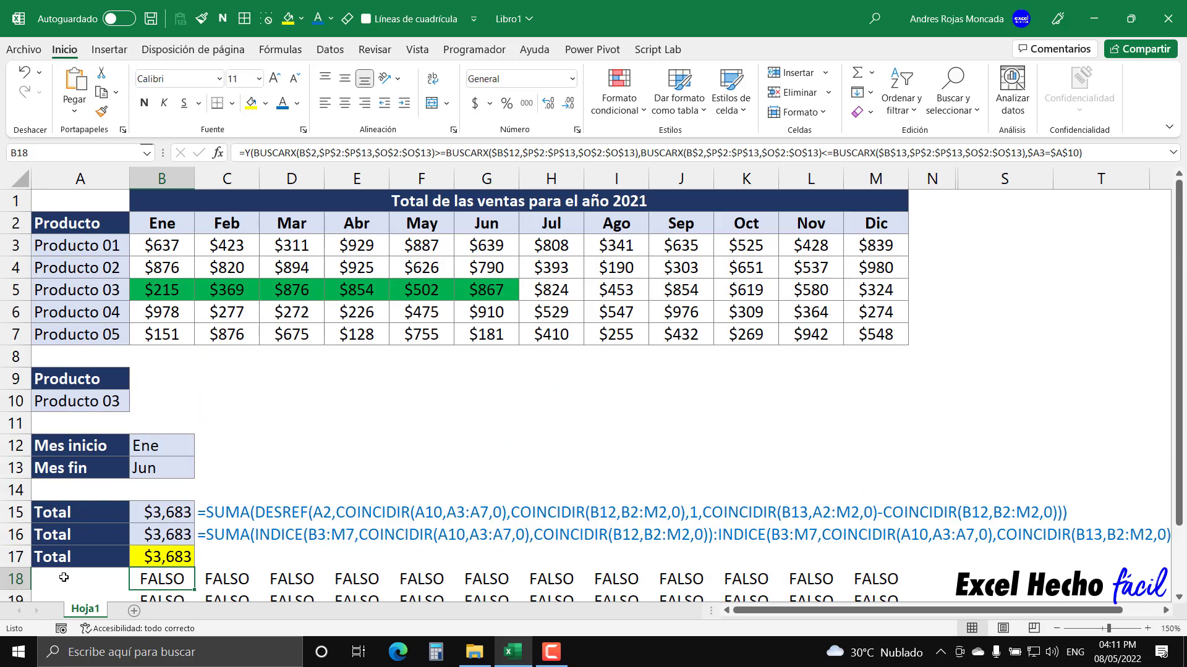
scroll(63, 577, down, 1)
scroll(54, 570, down, 1)
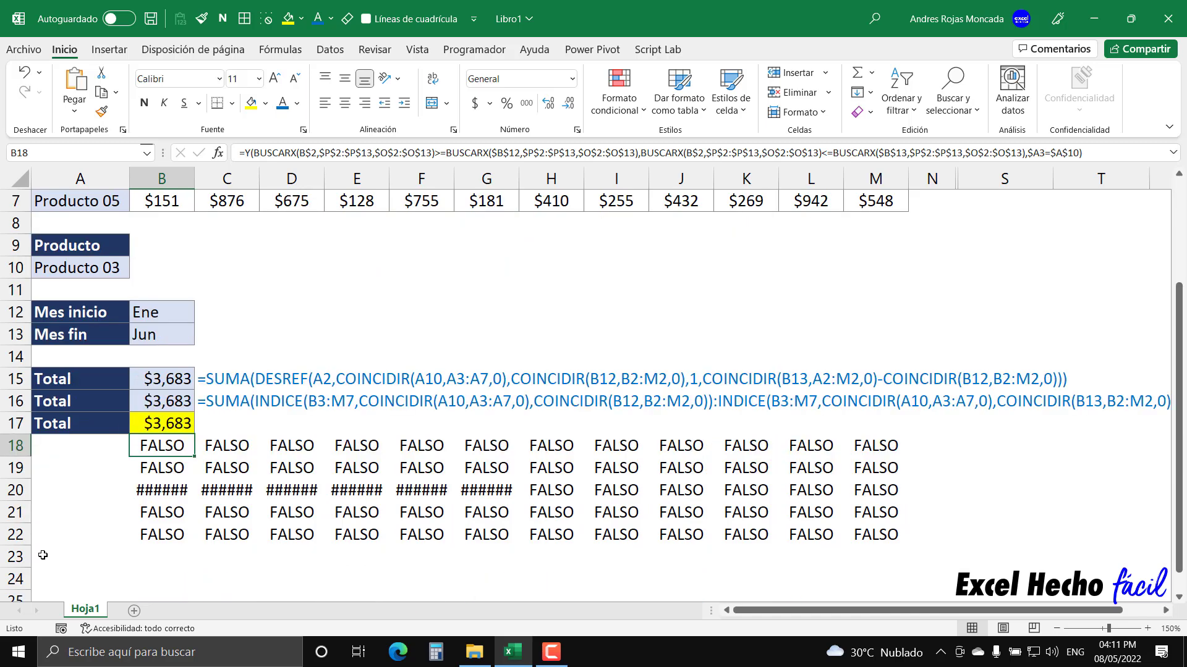
drag(22, 535, 23, 446)
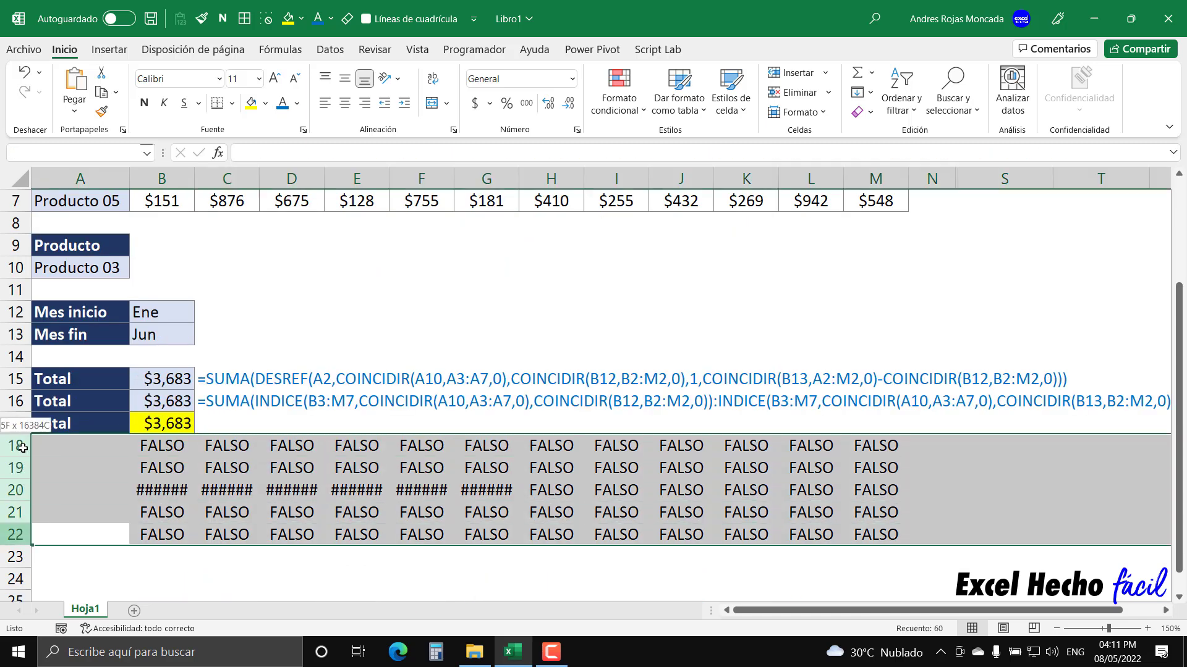
right_click(22, 446)
click(74, 413)
scroll(203, 495, up, 2)
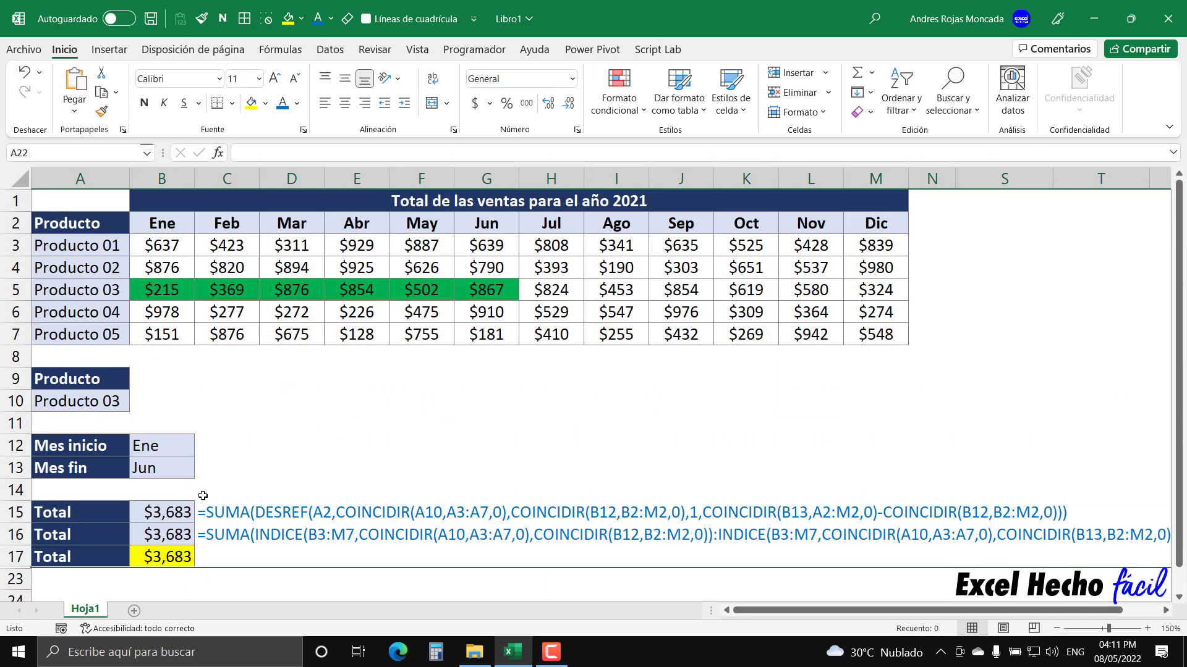
click(267, 439)
Unhide the helper columns O to R between columns N and S.
drag(943, 179, 983, 178)
right_click(983, 180)
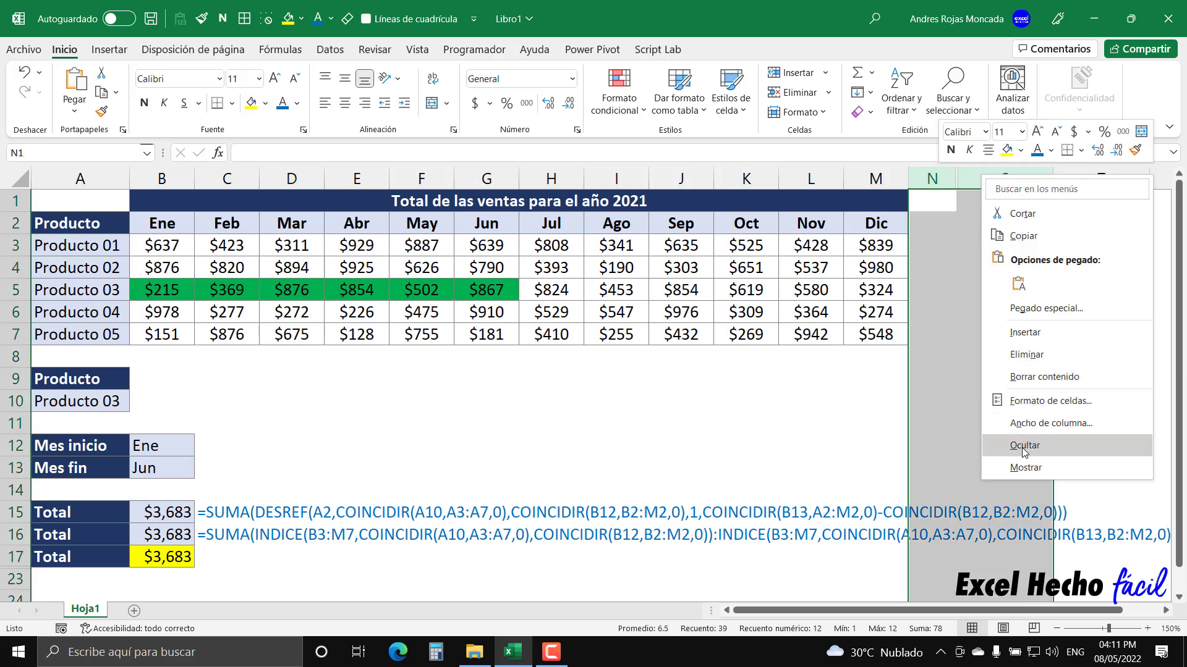
click(1025, 467)
click(1029, 252)
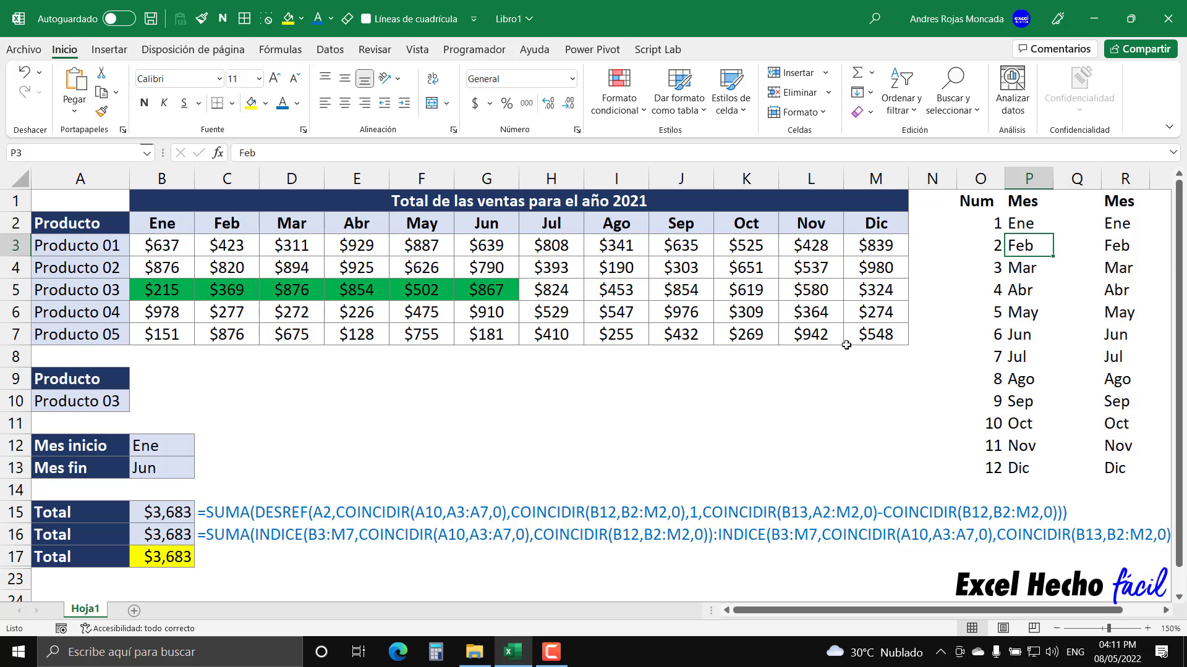
Set the start month in B12 to Mar and check the months offered in the end month's list.
click(138, 444)
click(202, 452)
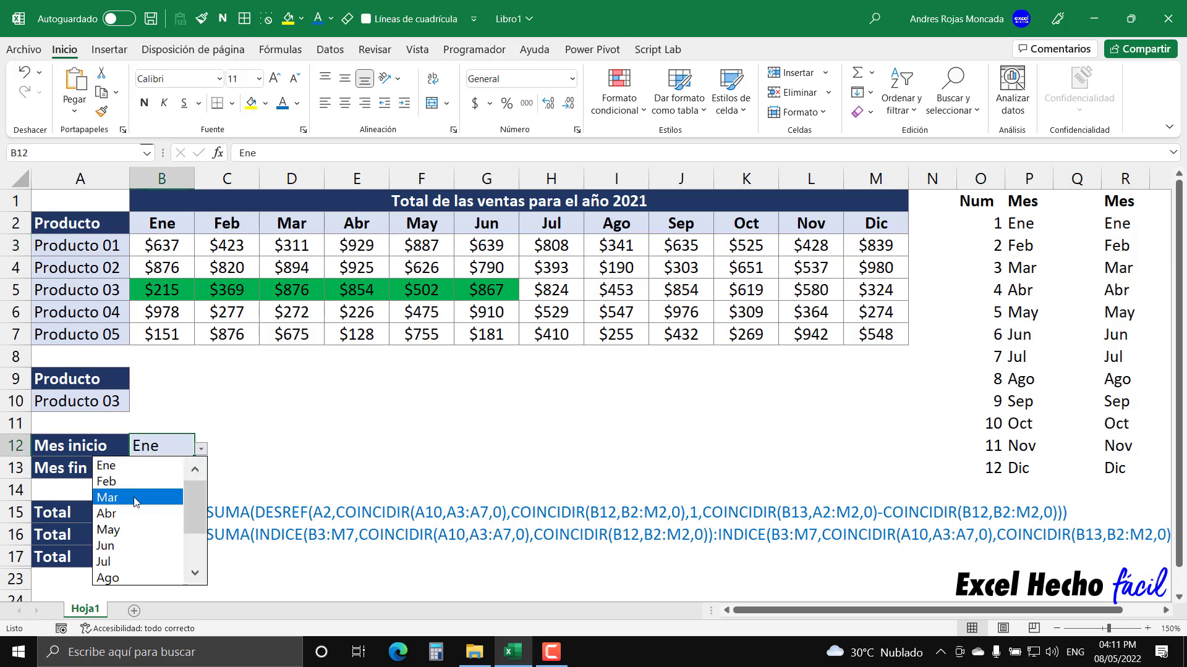
click(135, 499)
click(164, 468)
click(201, 471)
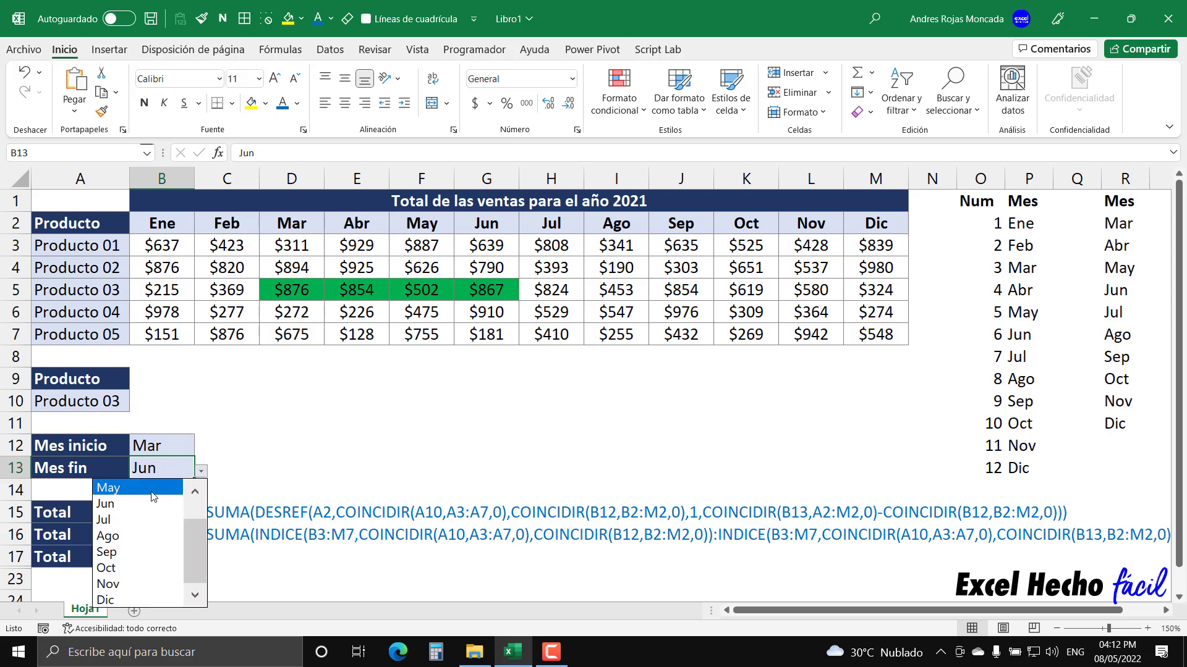
scroll(149, 519, up, 2)
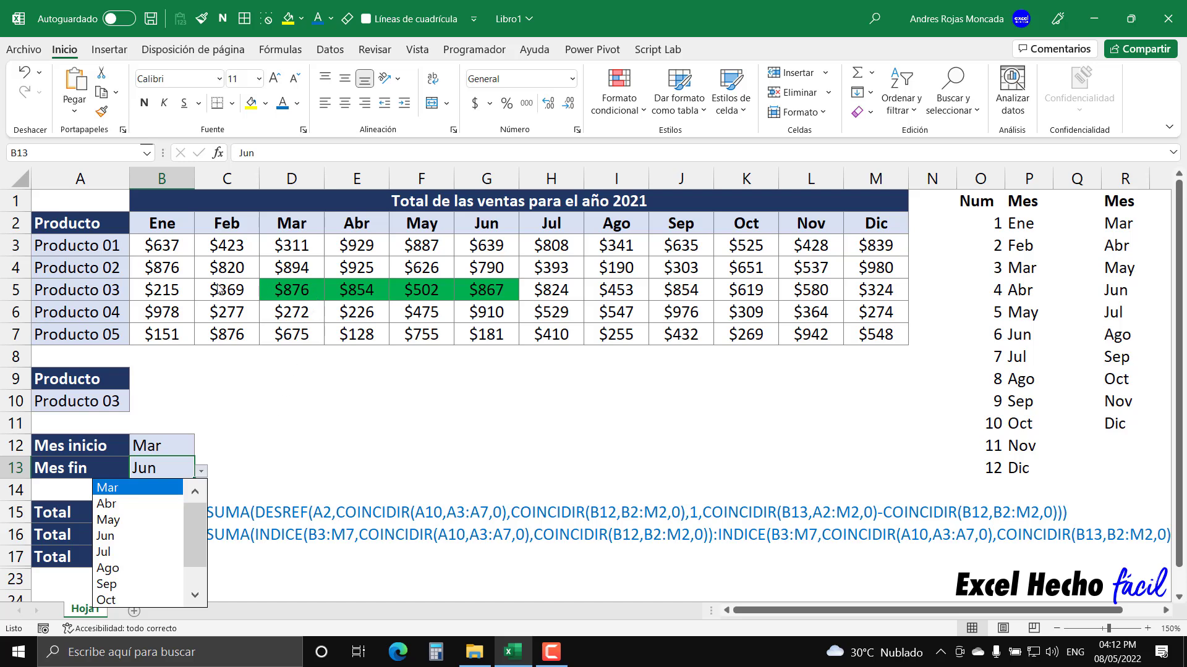
key(Escape)
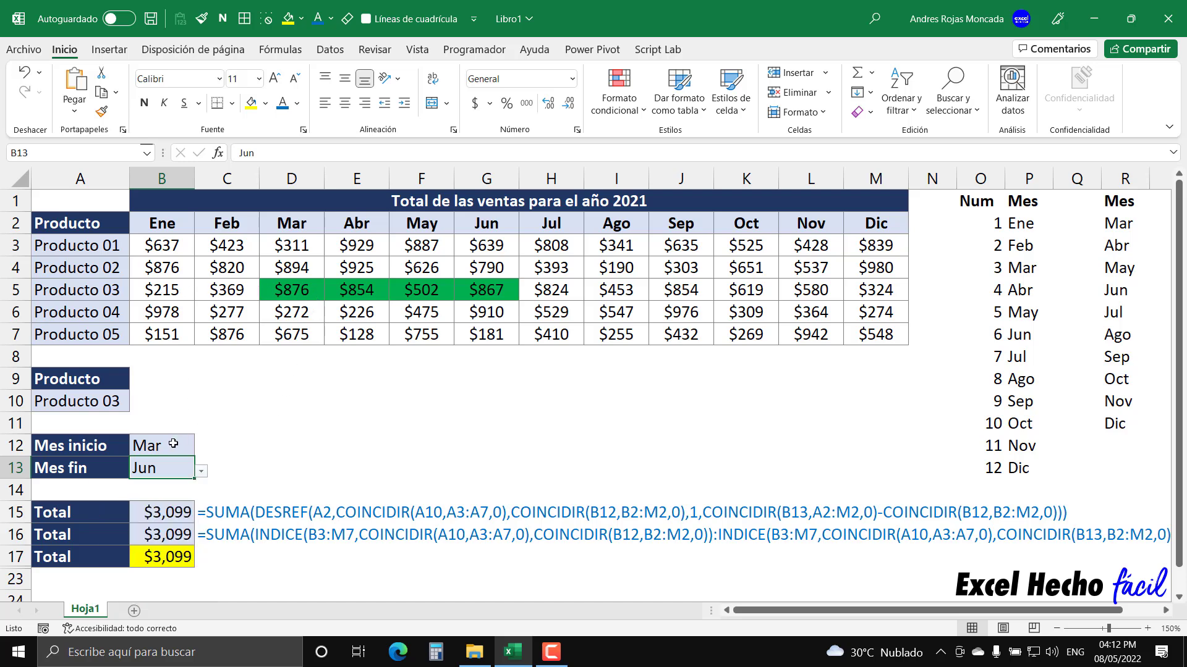
Set the start month in B12 to May and the end month in B13 to Ago.
click(185, 453)
click(202, 450)
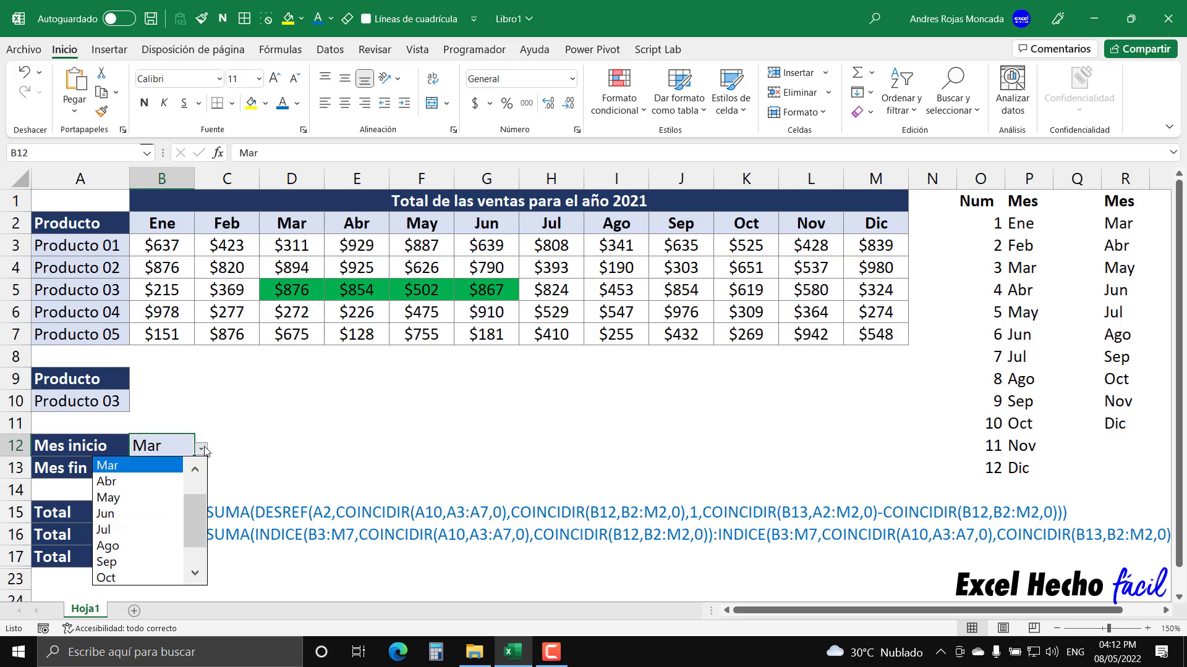
click(147, 498)
click(190, 468)
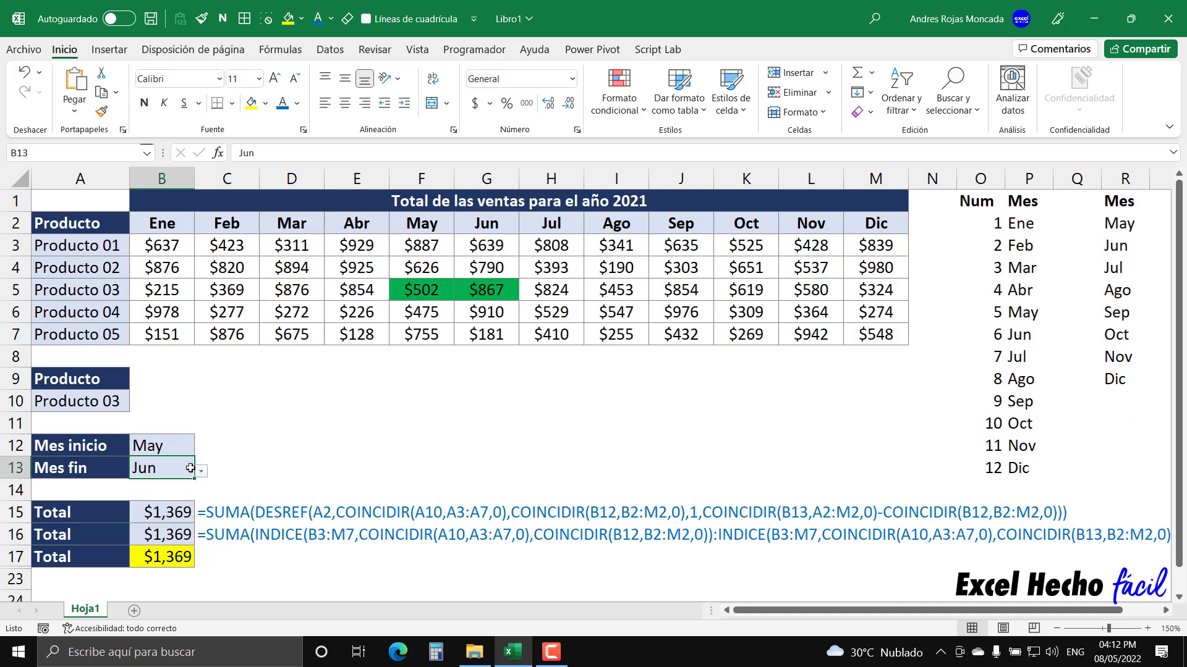
click(202, 471)
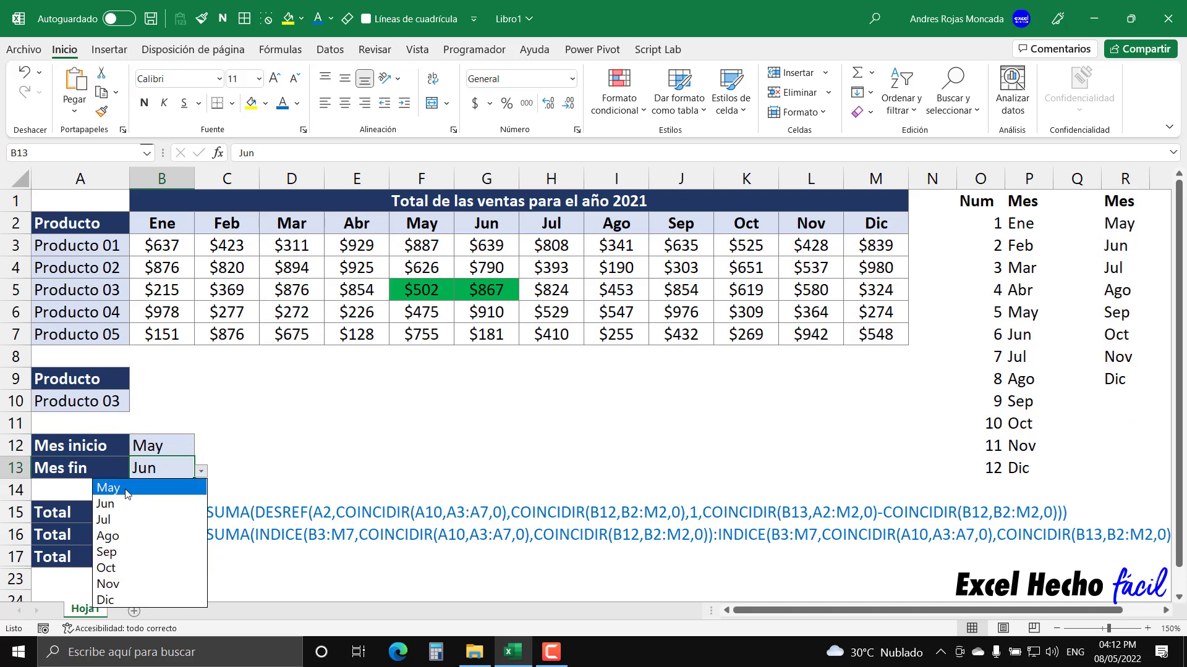
click(111, 536)
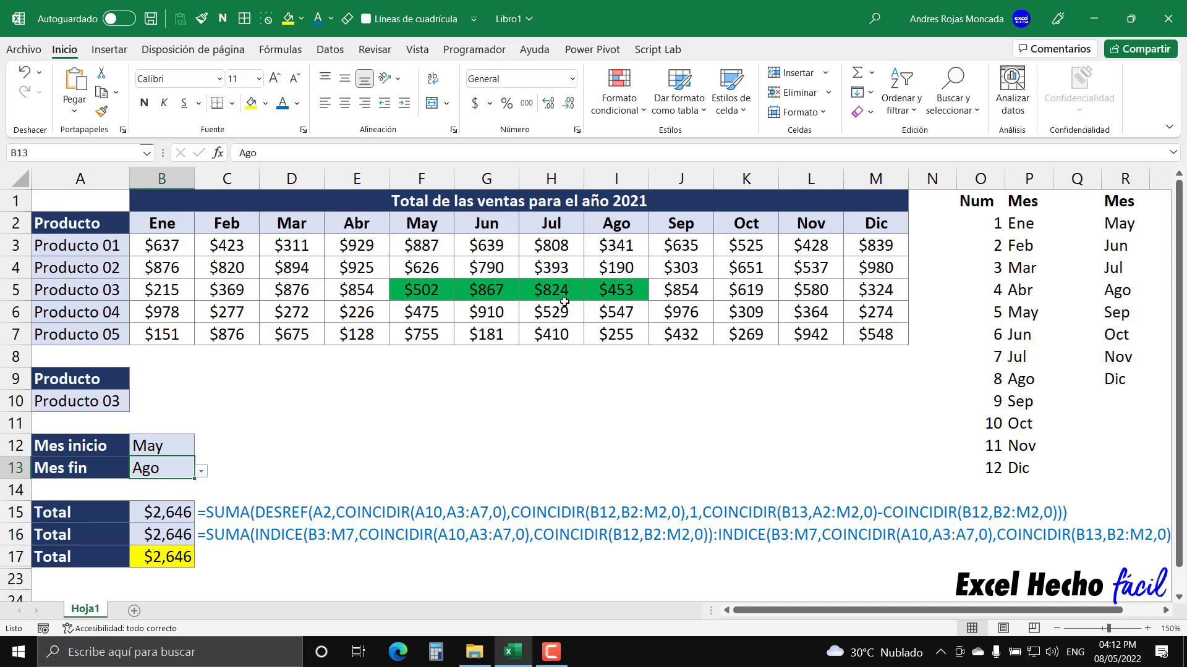
Hide the helper columns O to R containing the month numbers and month lists.
click(992, 180)
drag(992, 180, 1119, 180)
right_click(1117, 183)
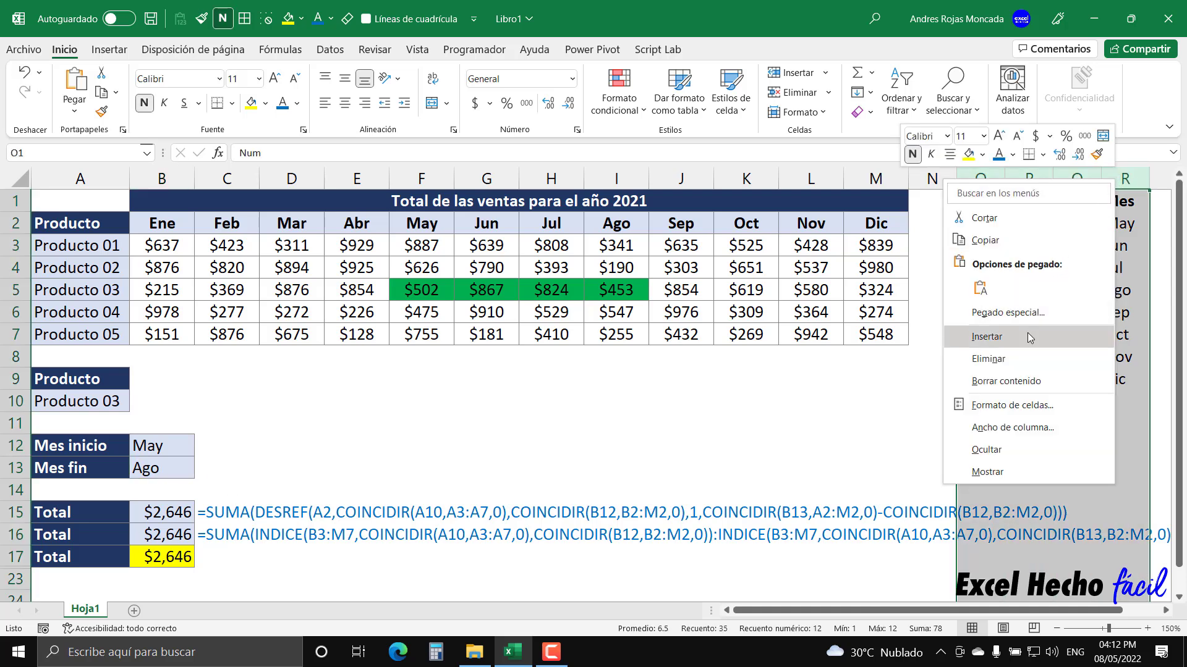
click(1009, 447)
click(987, 197)
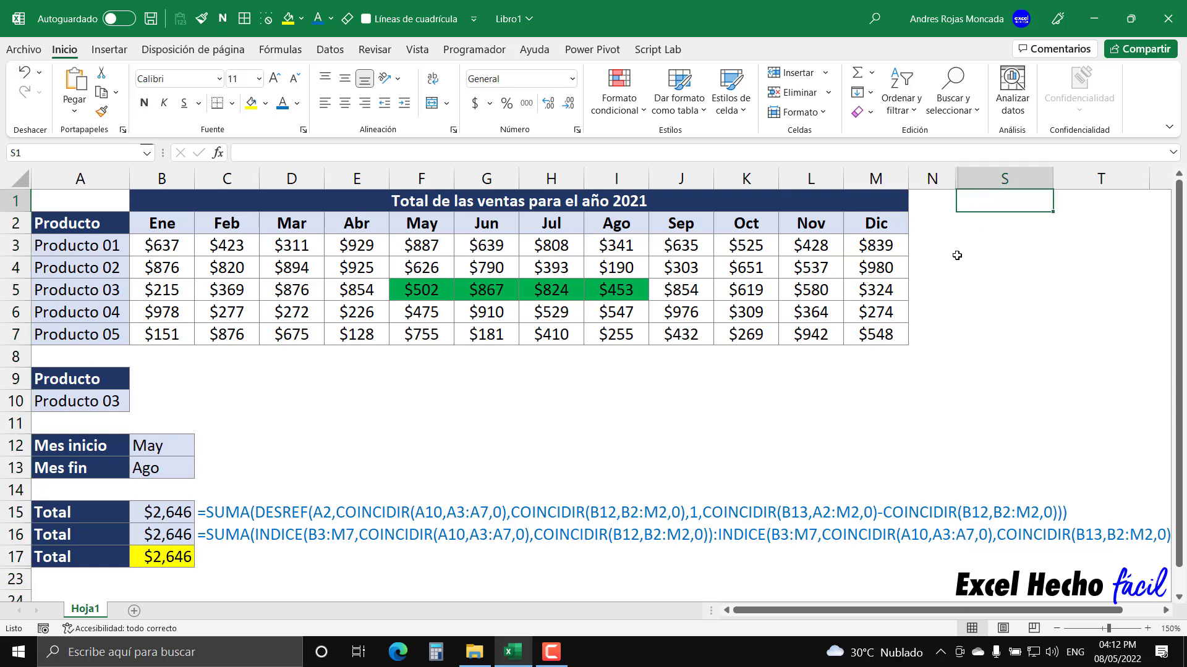
click(291, 442)
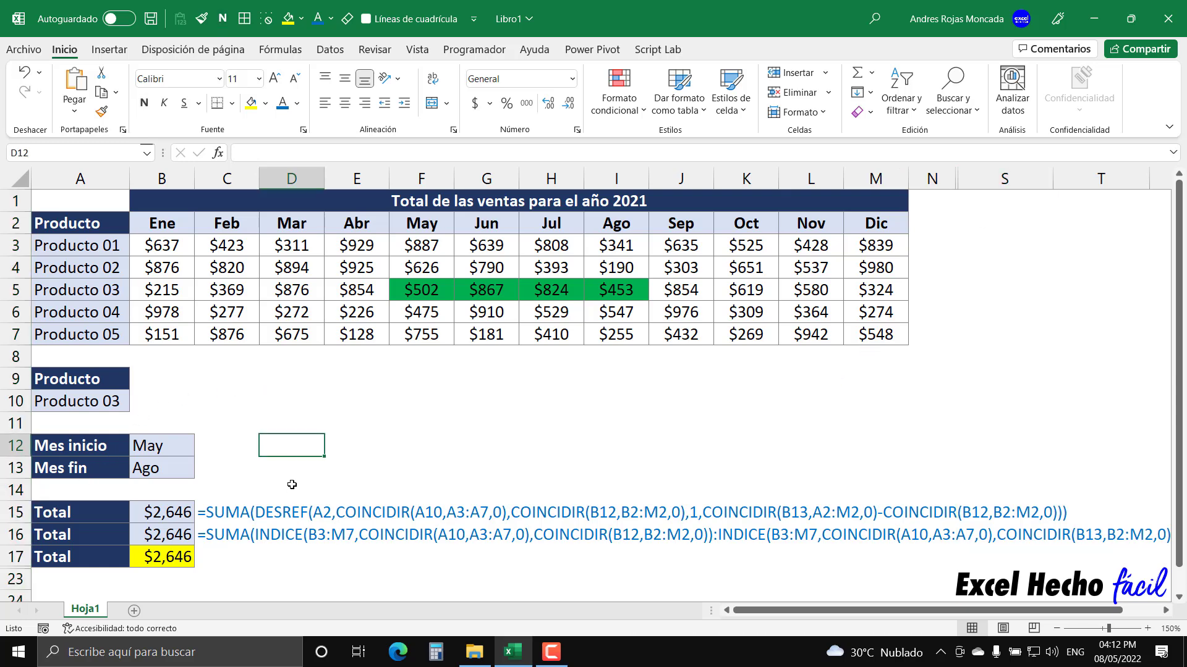